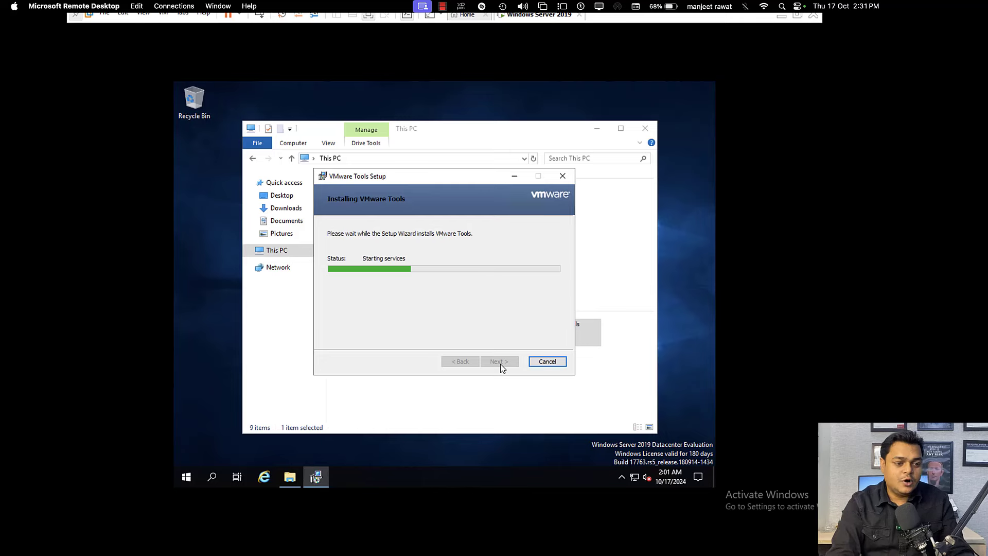
# Step: On the Mac, open a new full-screen browser window at office.com
pyautogui.hotkey('ctrl', 'Left')
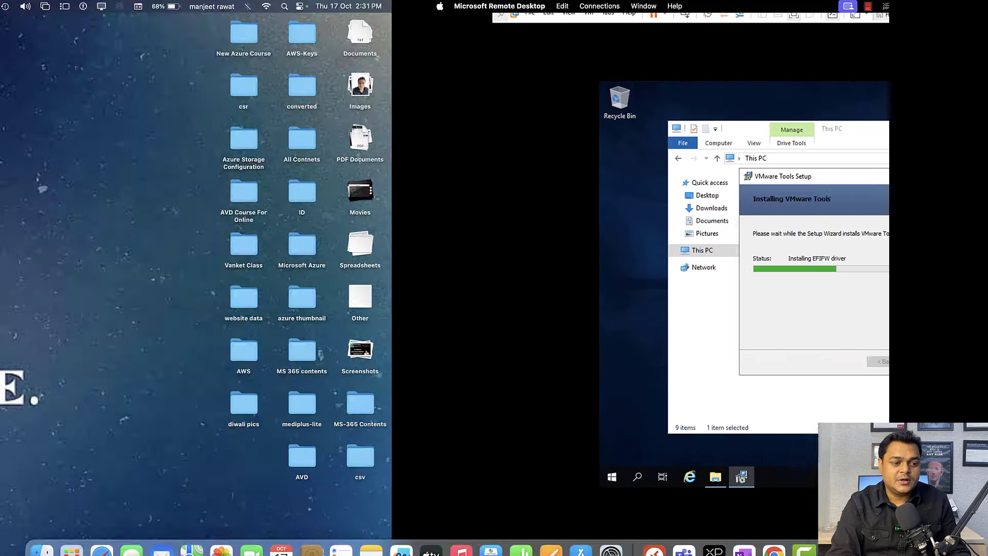
pyautogui.click(774, 534)
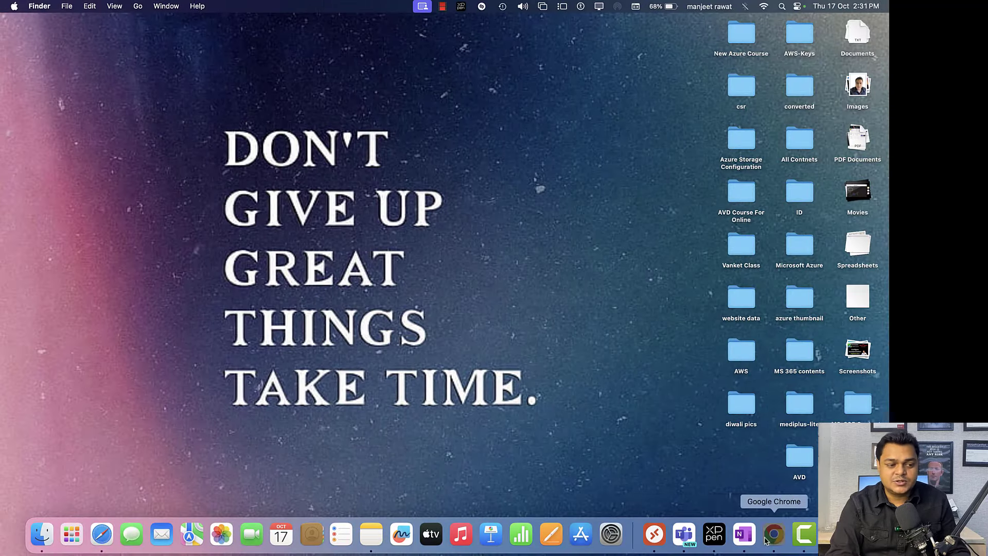
pyautogui.click(427, 297)
pyautogui.write('office.com')
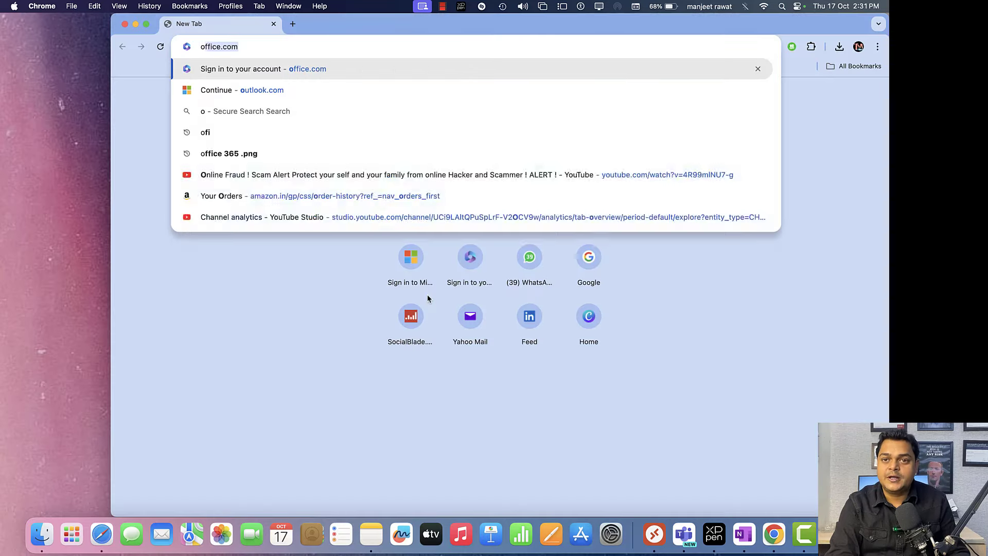
pyautogui.press('Return')
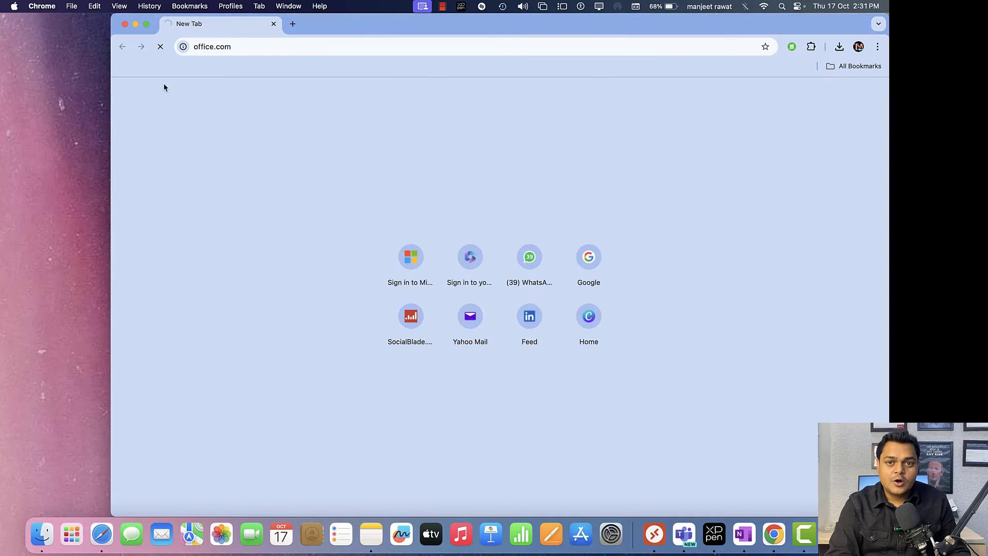
pyautogui.click(146, 24)
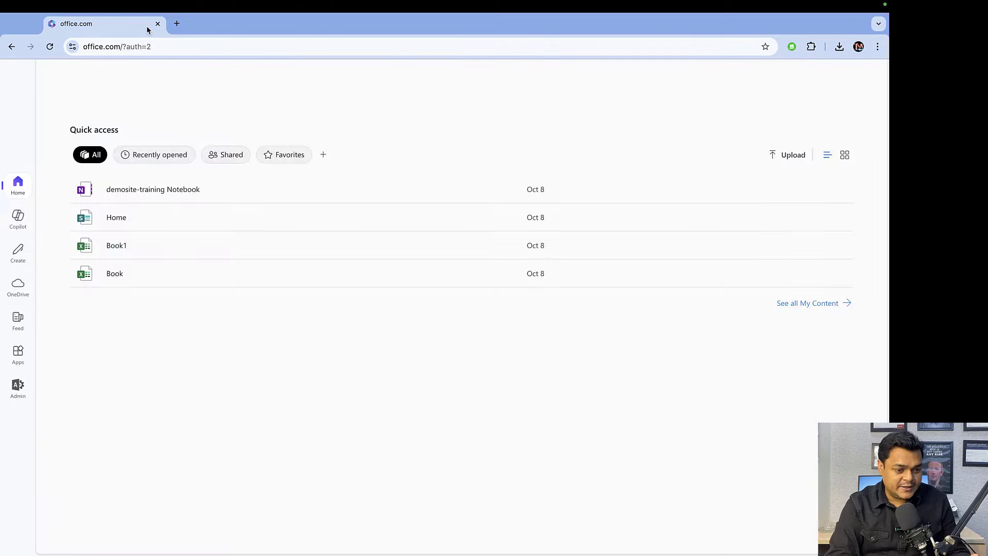
# Step: Go to the Microsoft 365 admin center's Settings > Domains list
pyautogui.click(54, 75)
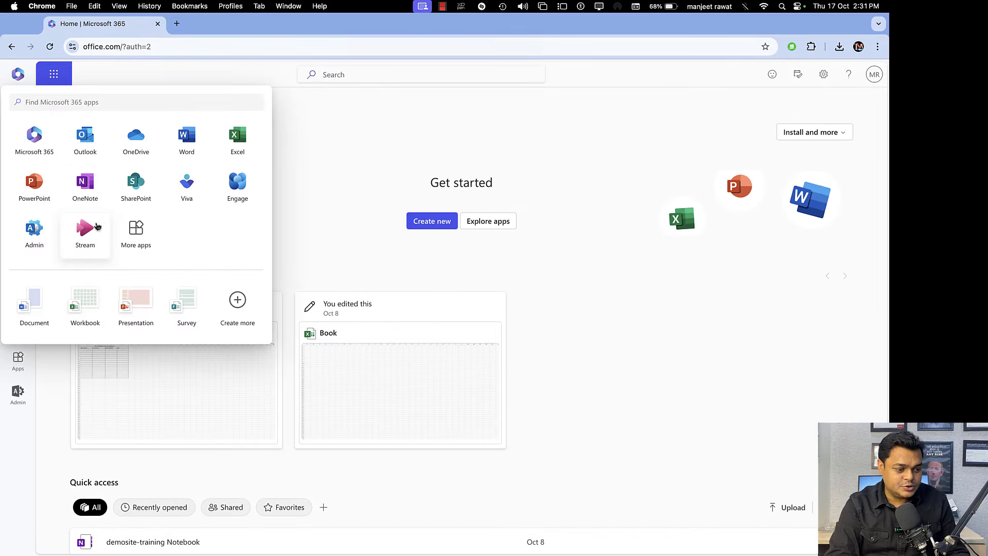
pyautogui.click(44, 232)
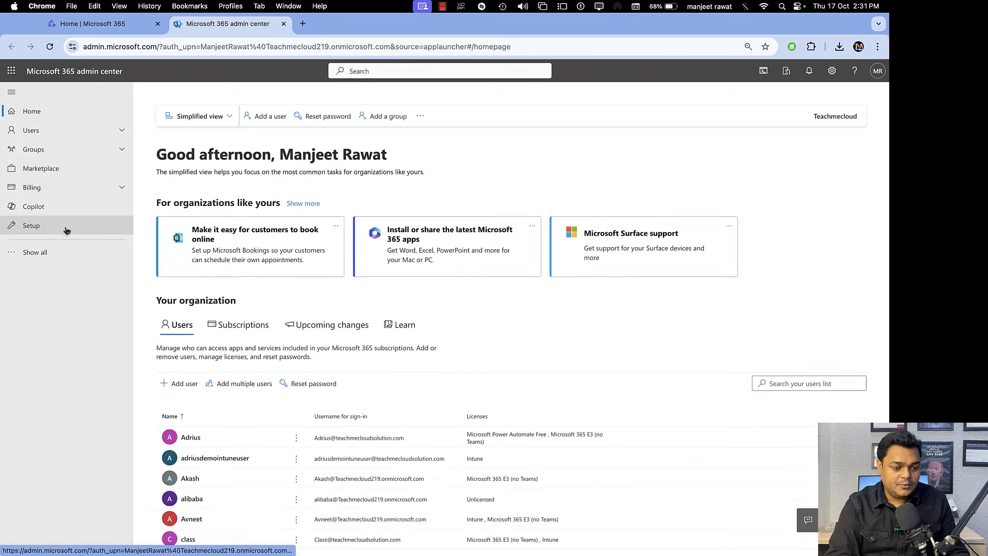
pyautogui.click(59, 253)
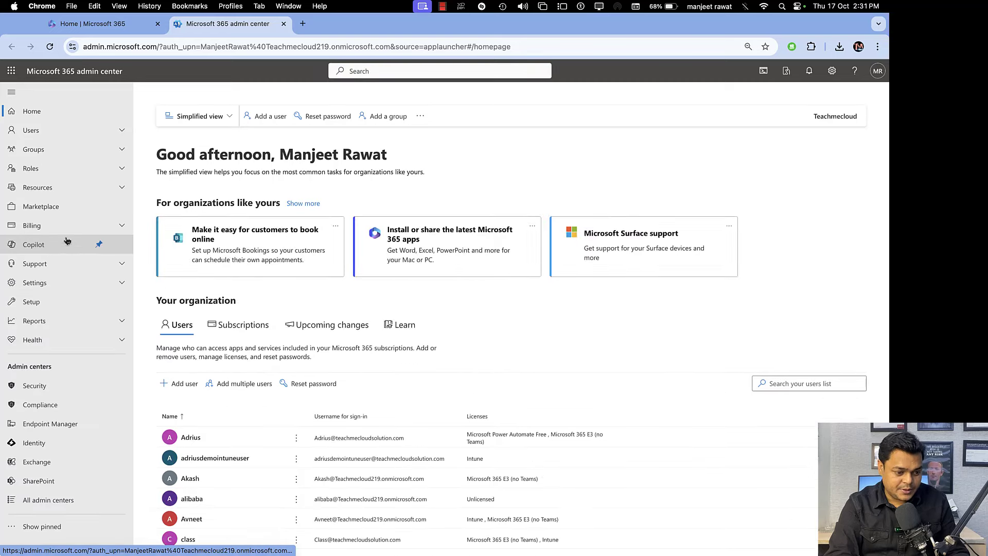
pyautogui.click(122, 283)
pyautogui.click(65, 302)
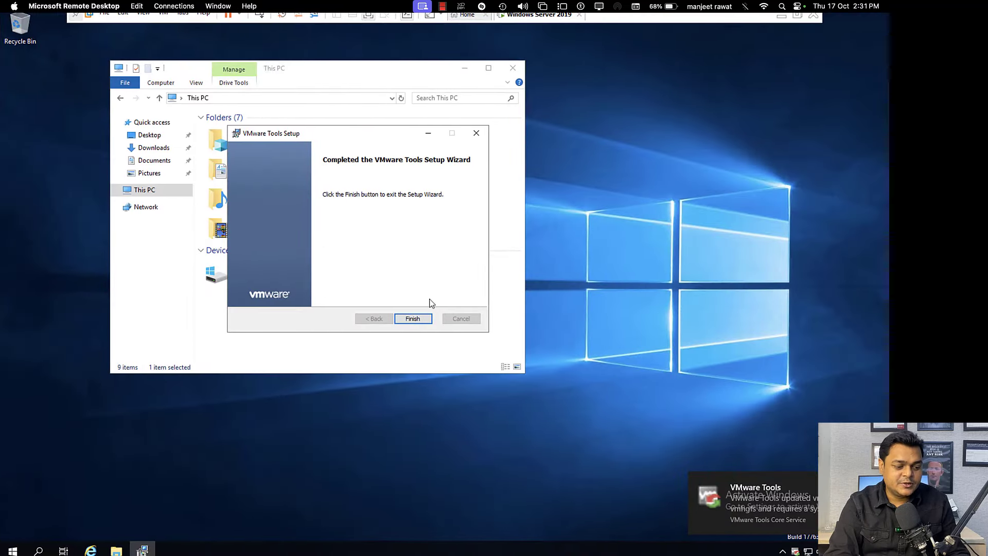
# Step: Finish VMware Tools setup without restarting, close This PC, and refresh the desktop
pyautogui.click(412, 320)
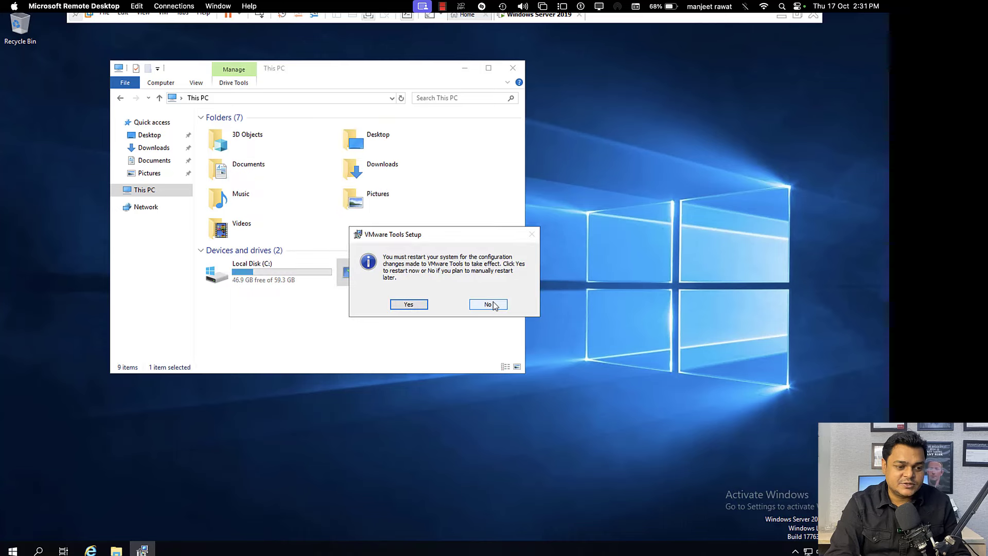
pyautogui.click(493, 305)
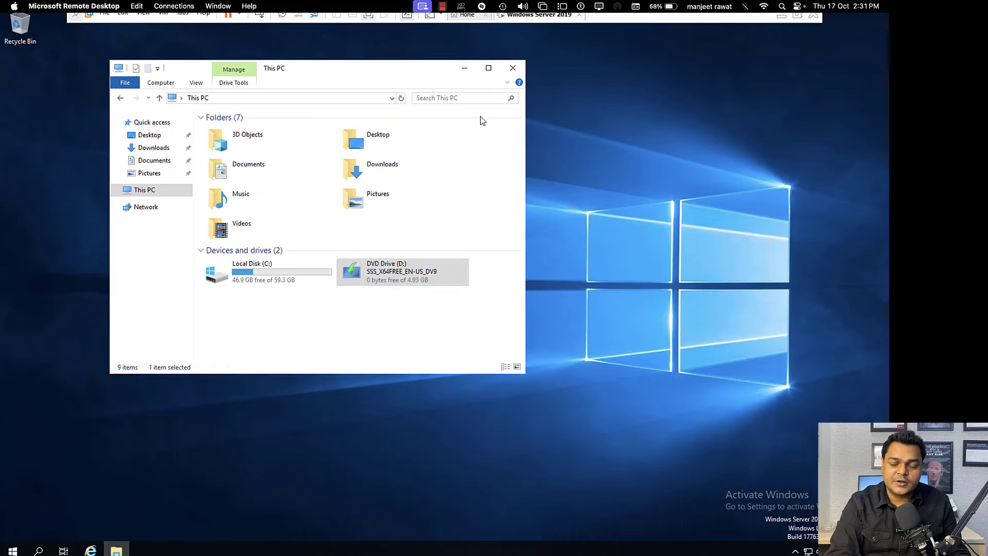
pyautogui.click(513, 69)
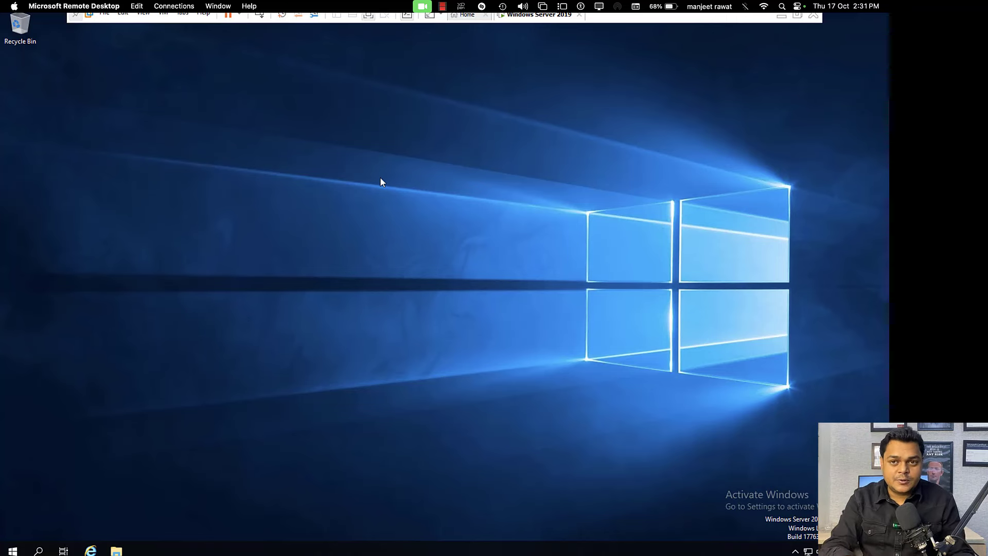
pyautogui.rightClick(424, 223)
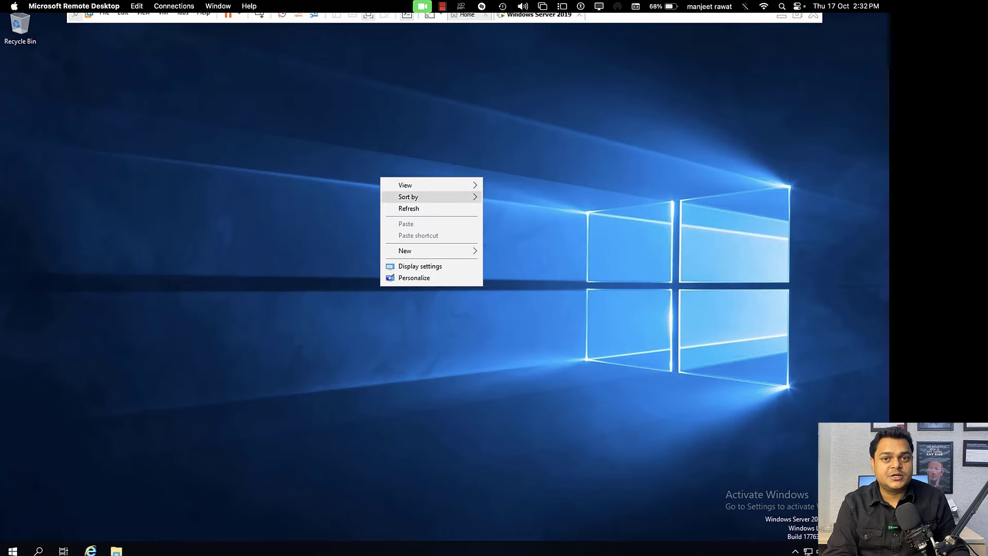
pyautogui.click(432, 212)
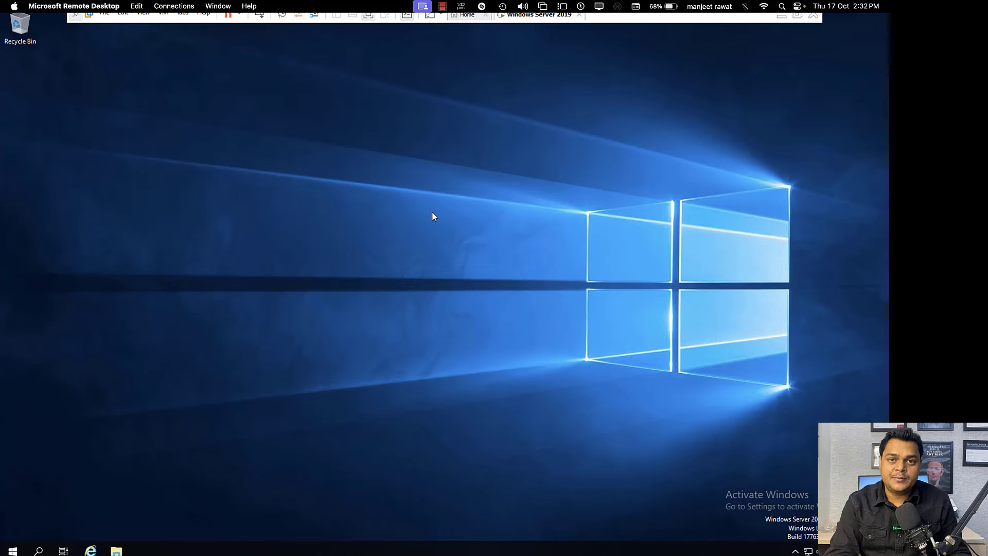
# Step: Launch Server Manager and start the Add Roles and Features wizard
pyautogui.click(13, 550)
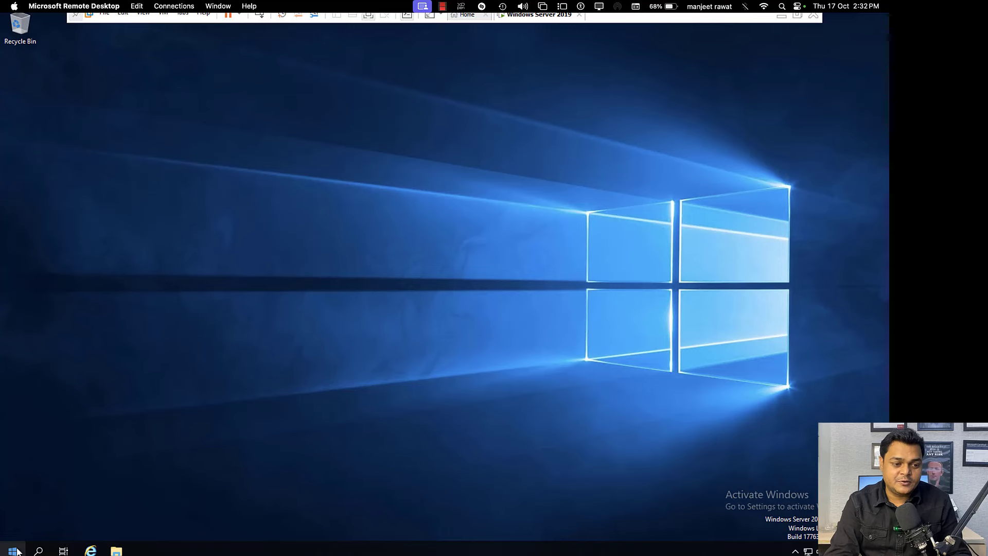
pyautogui.click(188, 261)
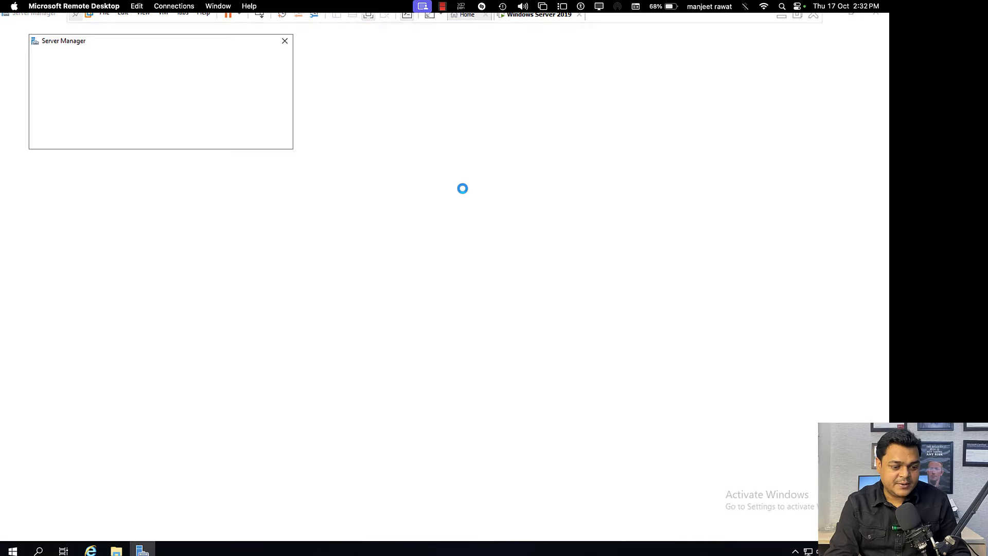
pyautogui.click(285, 41)
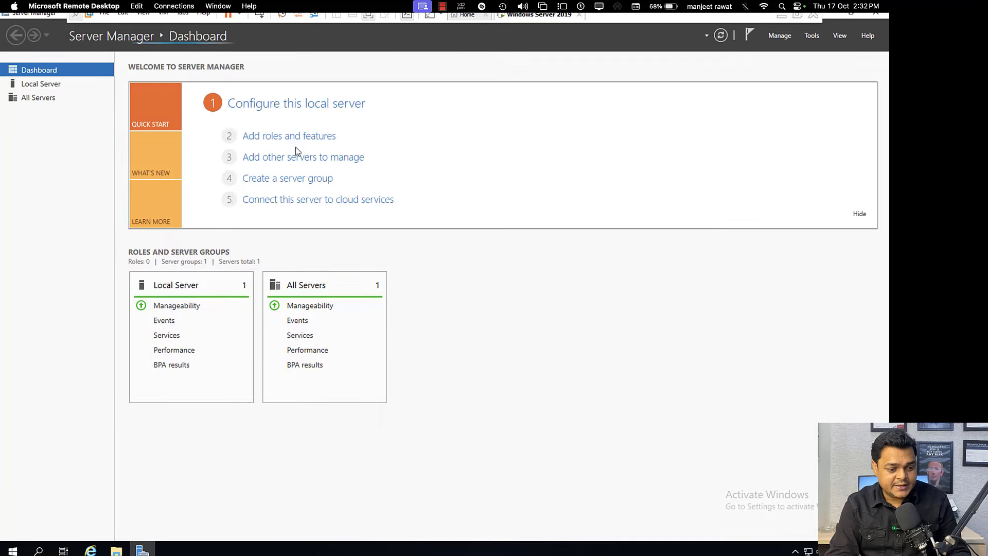
pyautogui.click(297, 137)
pyautogui.click(527, 315)
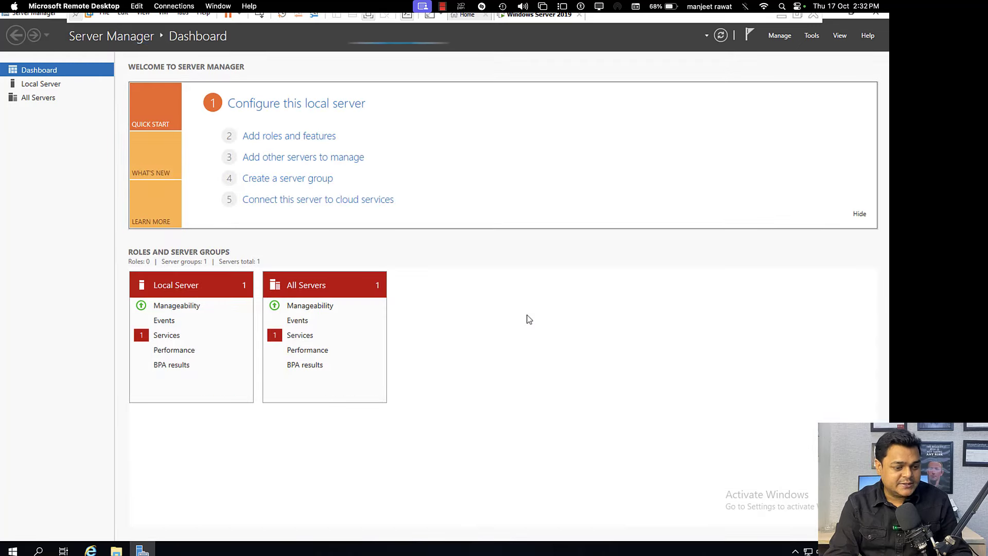
pyautogui.click(310, 138)
# Step: Install Active Directory Domain Services with its management features on this server via role-based installation
pyautogui.click(334, 334)
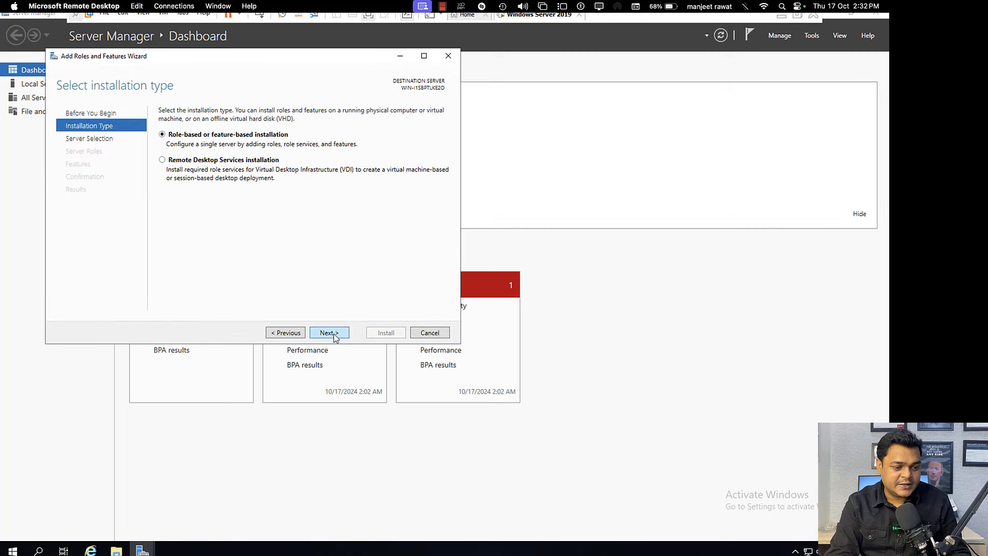
pyautogui.click(334, 334)
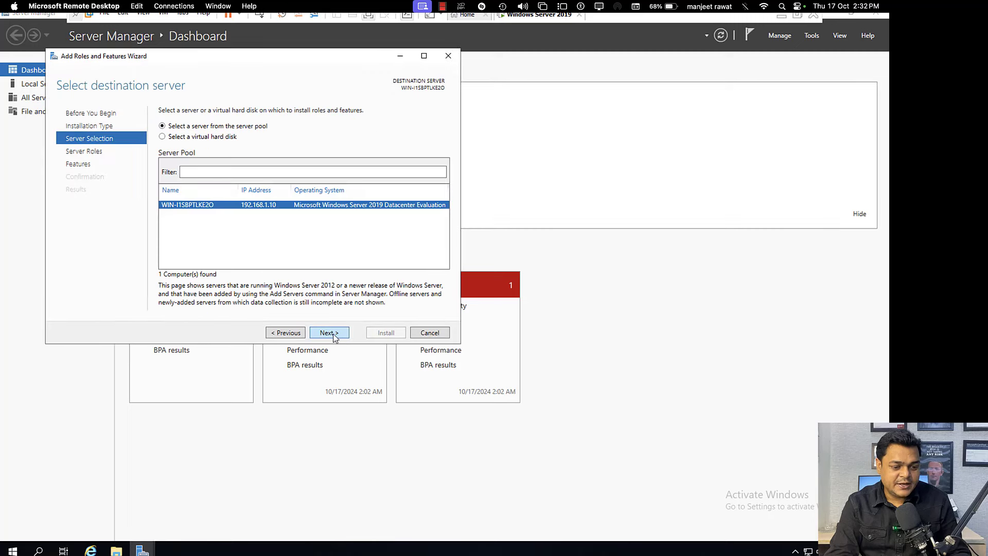
pyautogui.click(333, 334)
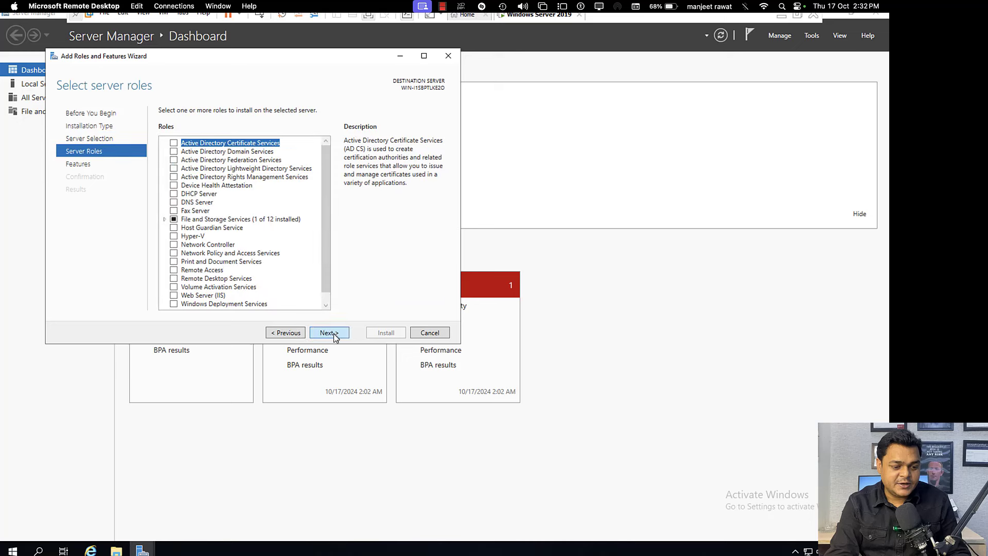
pyautogui.click(174, 152)
pyautogui.click(287, 290)
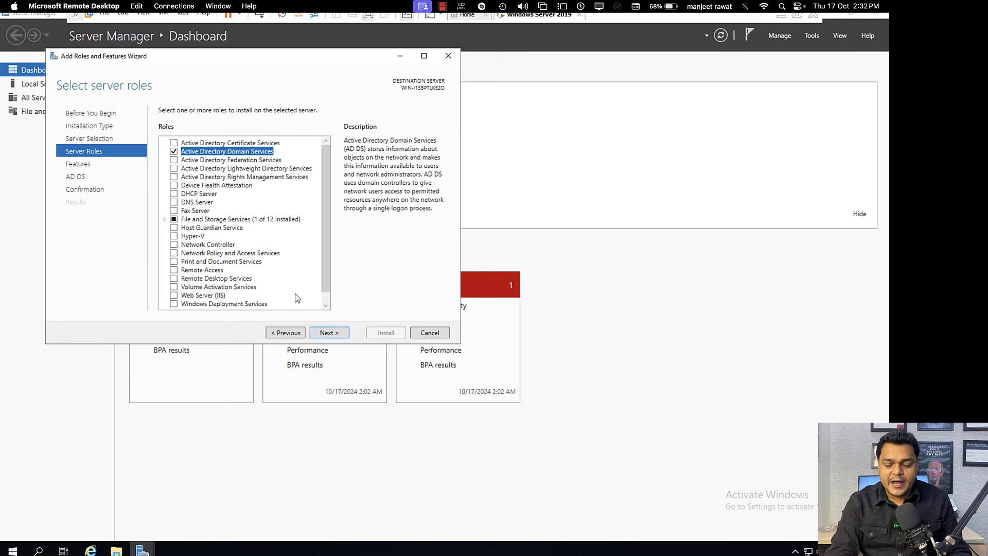
pyautogui.click(332, 334)
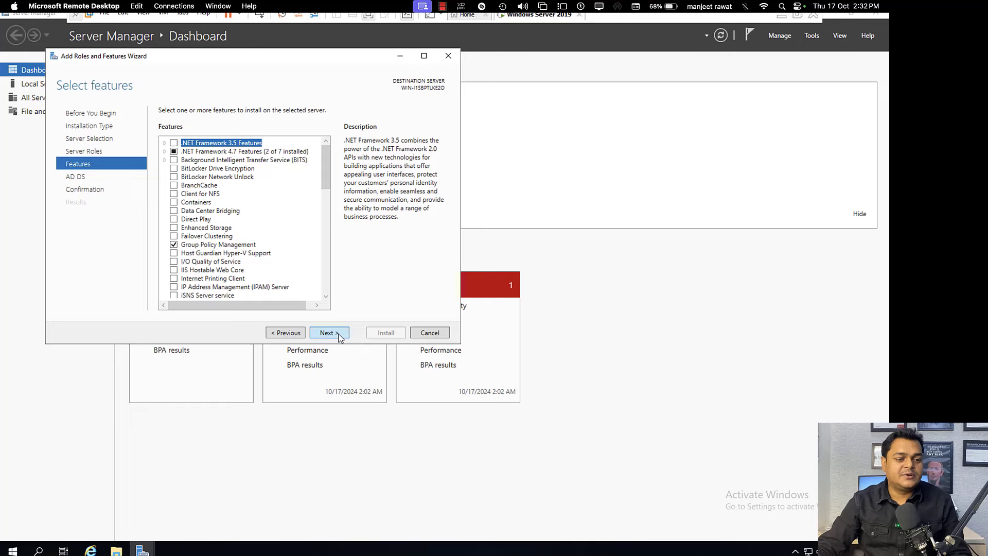
pyautogui.click(336, 334)
pyautogui.click(334, 334)
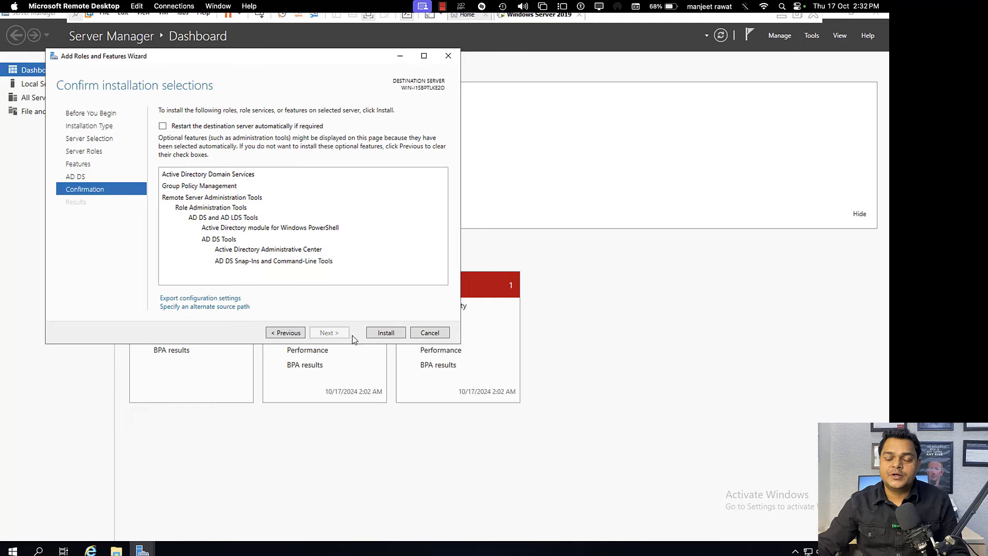
pyautogui.click(383, 334)
# Step: In OneNote, underline cloud.com, write '2nd server' above Exchange server, and dash the domain controller step
pyautogui.hotkey('ctrl', 'Right')
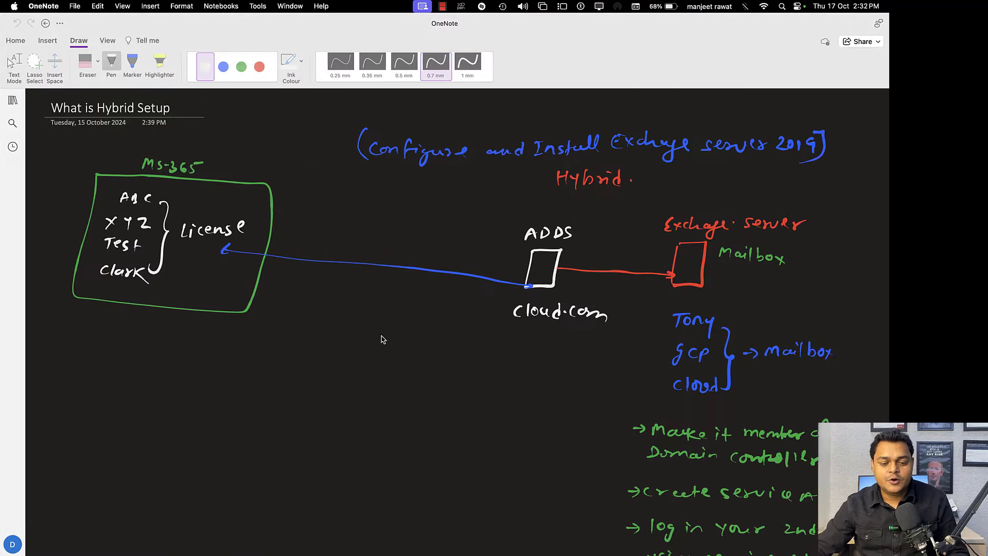
pyautogui.scroll(-4, 381, 335)
pyautogui.scroll(3, 382, 334)
pyautogui.scroll(2, 381, 335)
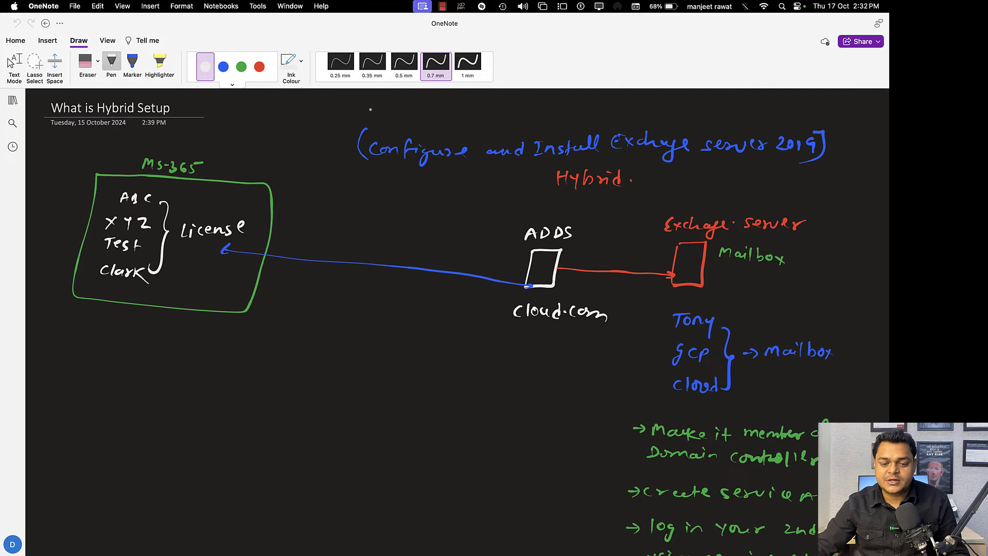
pyautogui.moveTo(532, 330); pyautogui.dragTo(571, 326)
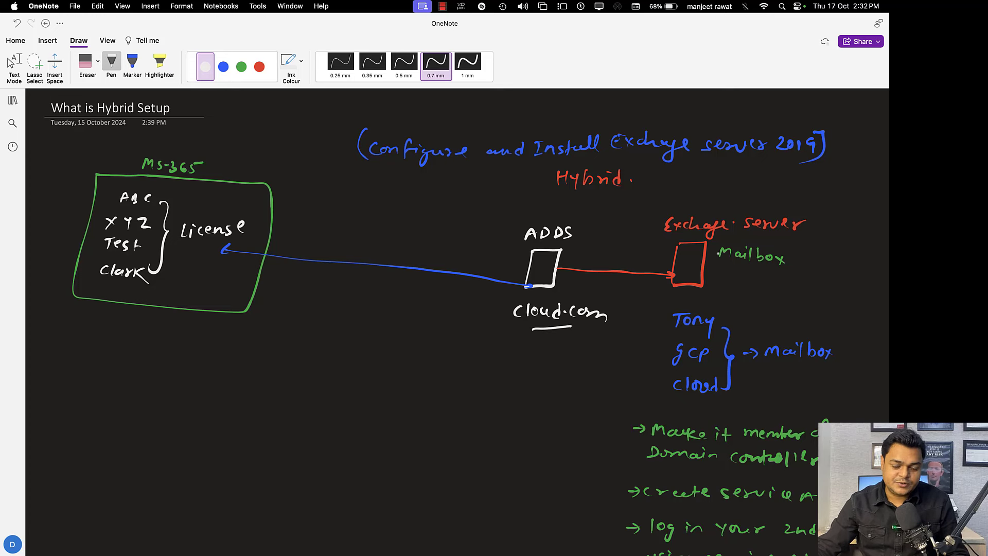
pyautogui.moveTo(692, 196); pyautogui.dragTo(775, 192)
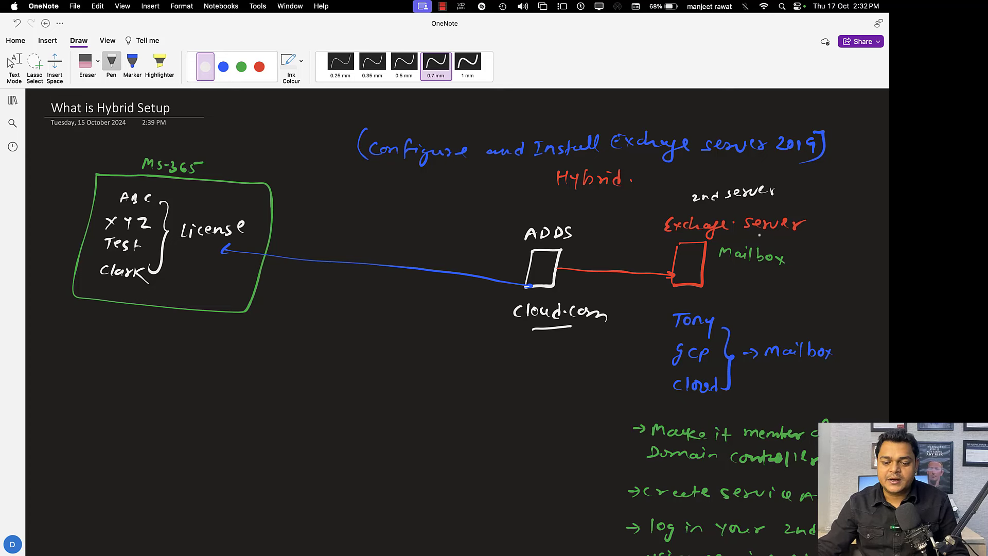
pyautogui.scroll(-6, 862, 397)
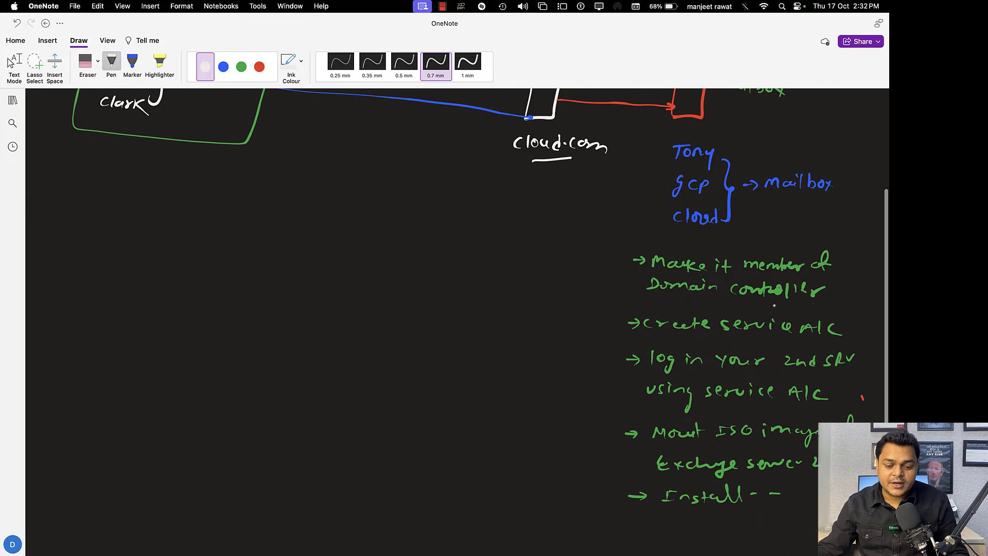
pyautogui.moveTo(831, 282); pyautogui.dragTo(841, 280)
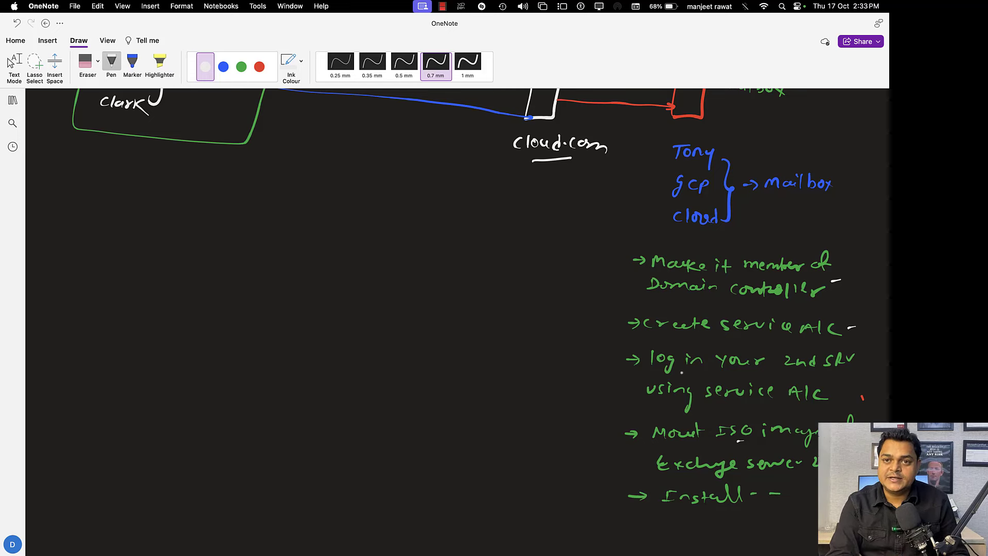
pyautogui.hotkey('ctrl', 'Left')
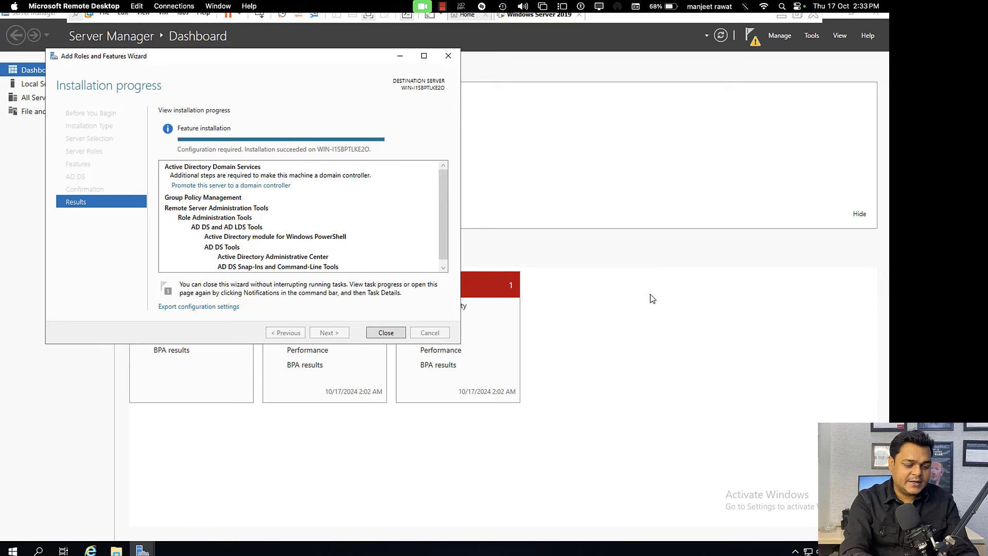
# Step: Promote the server into a new forest with root domain teachmecloudsolution.com
pyautogui.click(271, 186)
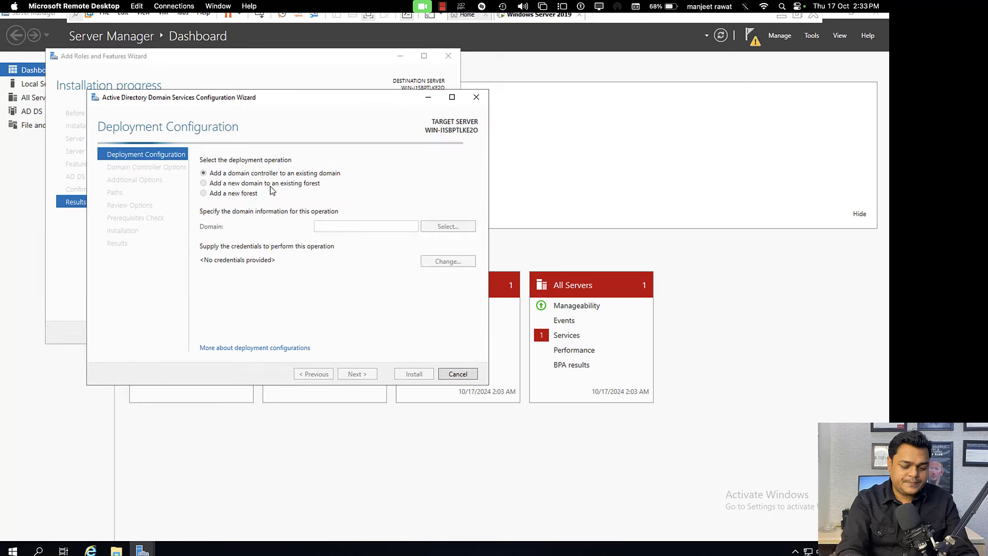
pyautogui.click(246, 199)
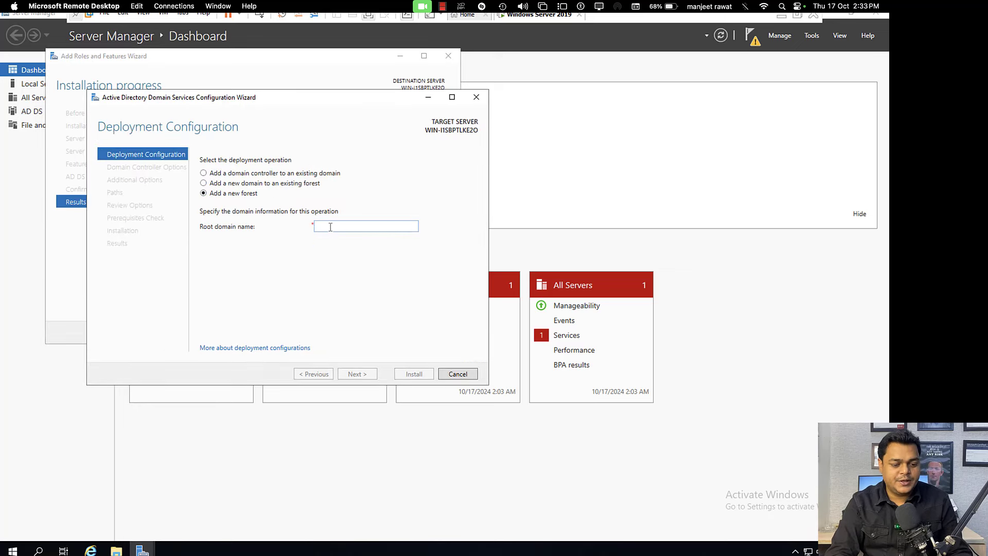
pyautogui.write('teachm')
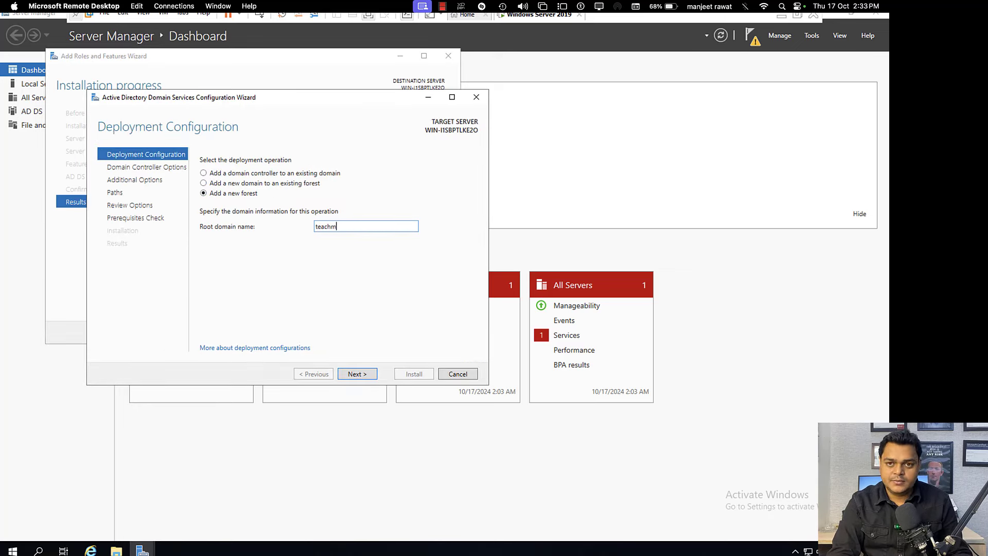
pyautogui.write('ecloudsol')
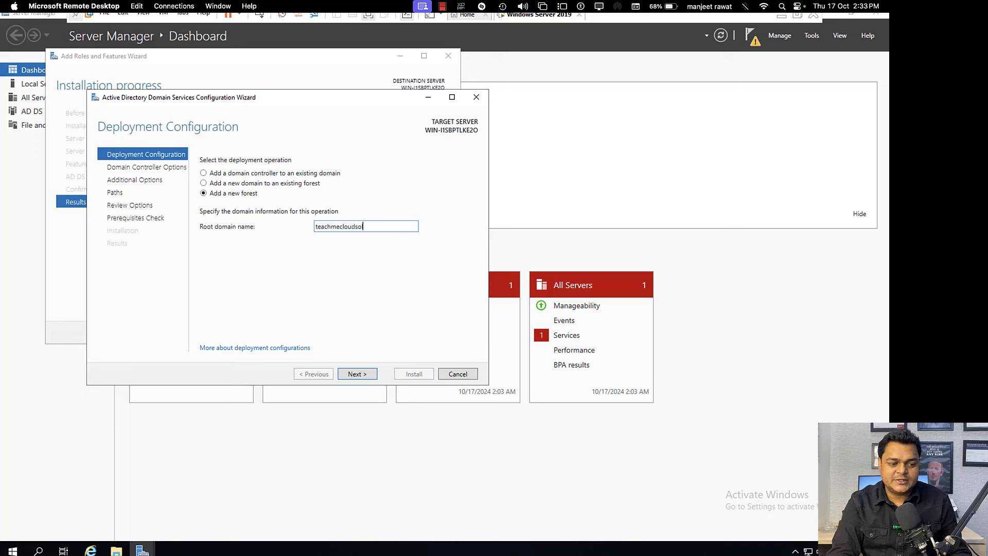
pyautogui.write('ution.com')
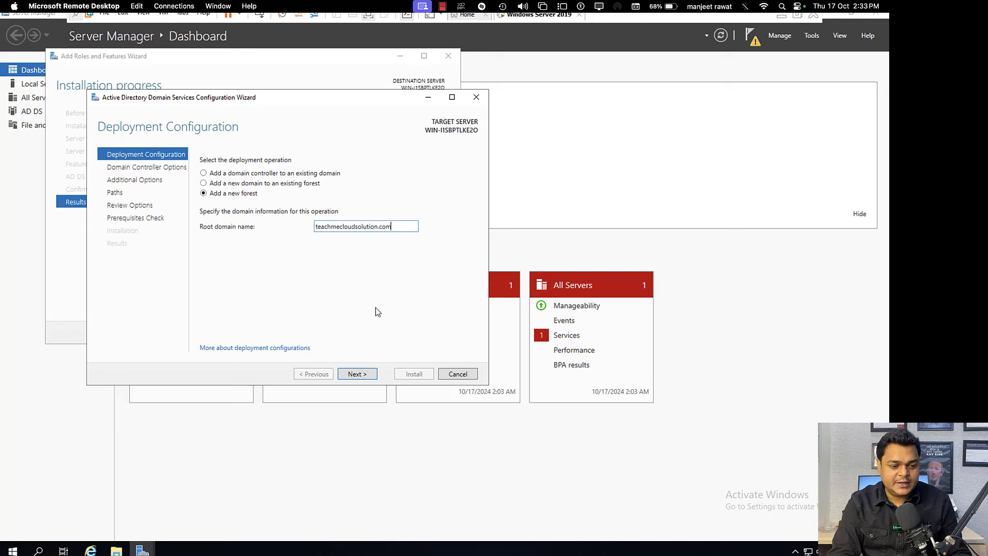
pyautogui.click(355, 376)
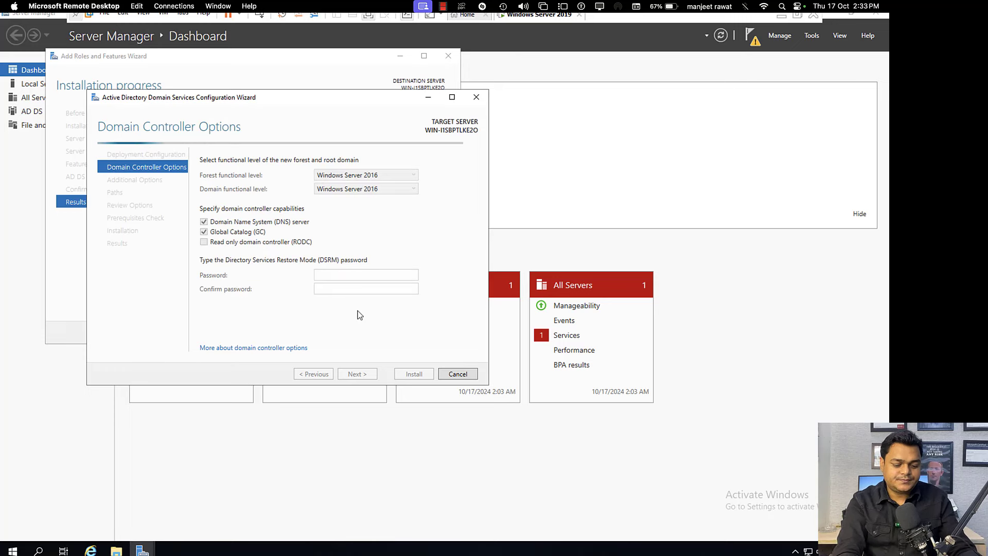
# Step: Enter and confirm the Directory Services Restore Mode password
pyautogui.click(328, 280)
pyautogui.write('P@ssw0rd')
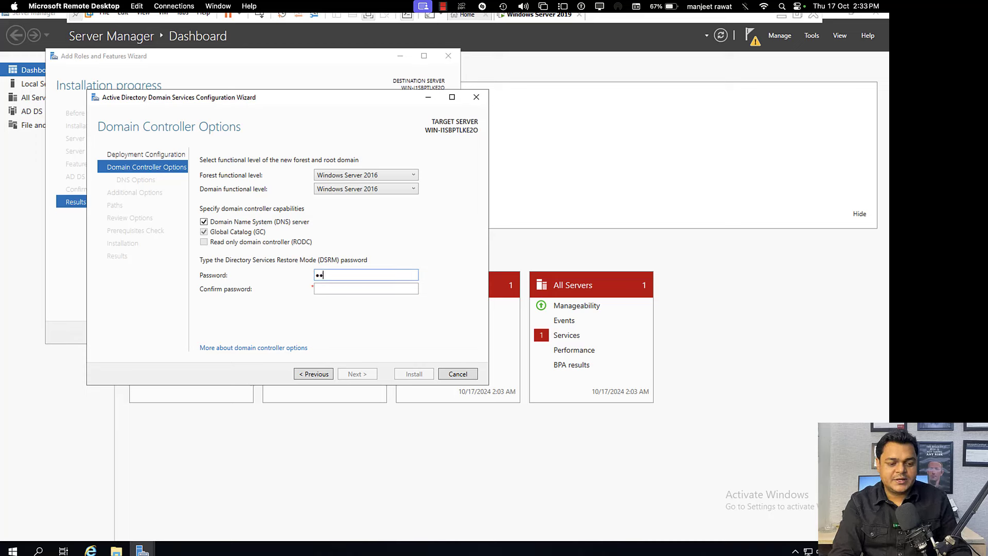
pyautogui.write('1')
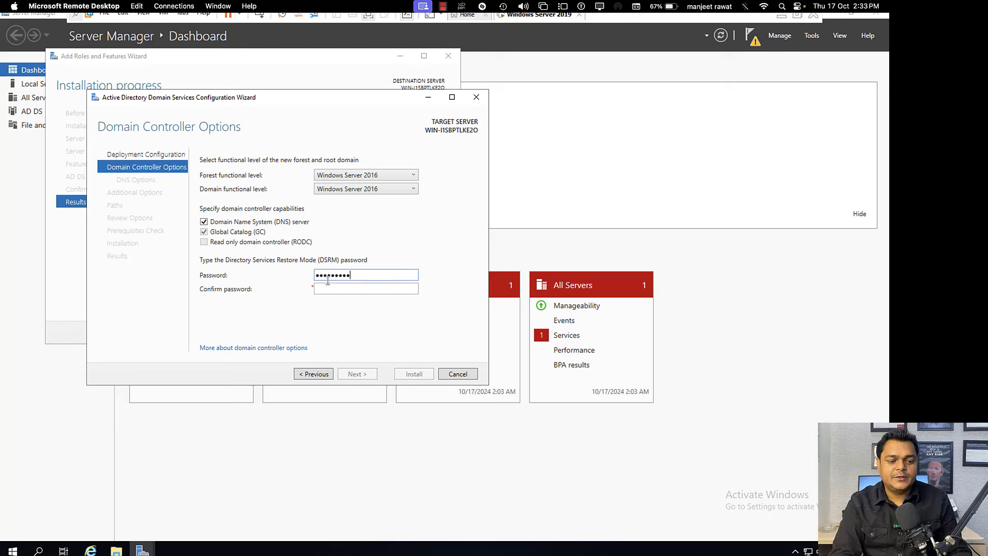
pyautogui.press('Tab')
pyautogui.write('P@ssw0rd1')
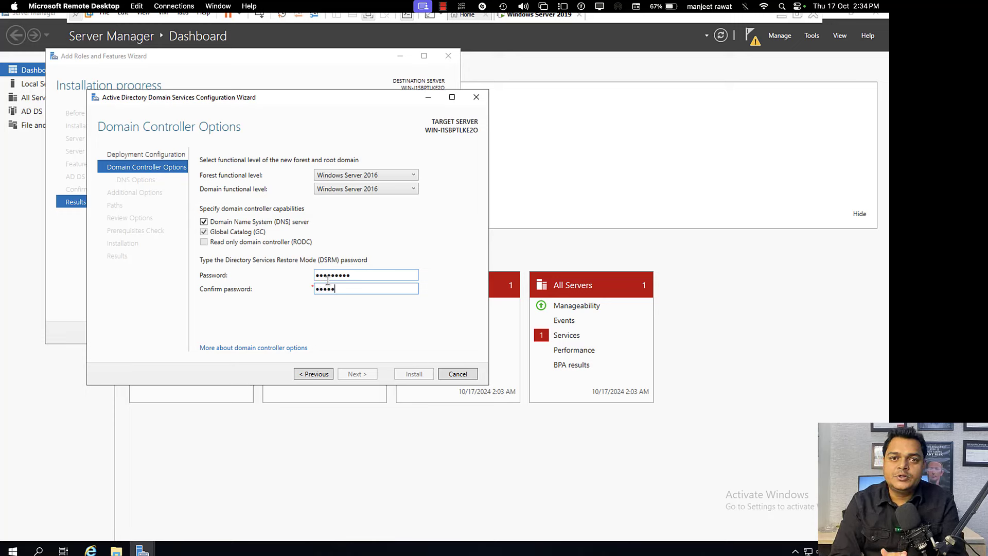
# Step: Accept NetBIOS name TEACHMECLOUDSOL and default database, log and SYSVOL paths, then run prerequisite checks
pyautogui.press('Return')
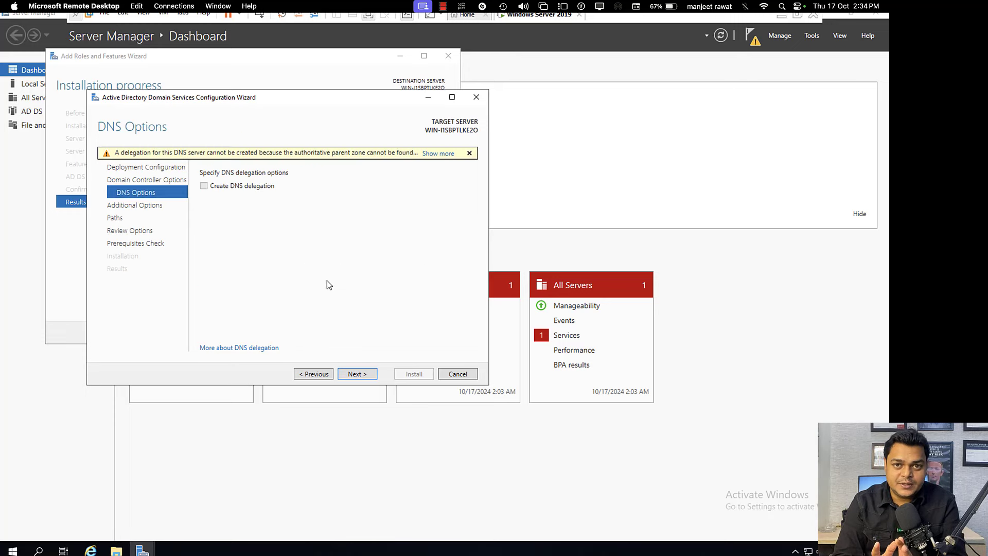
pyautogui.click(355, 374)
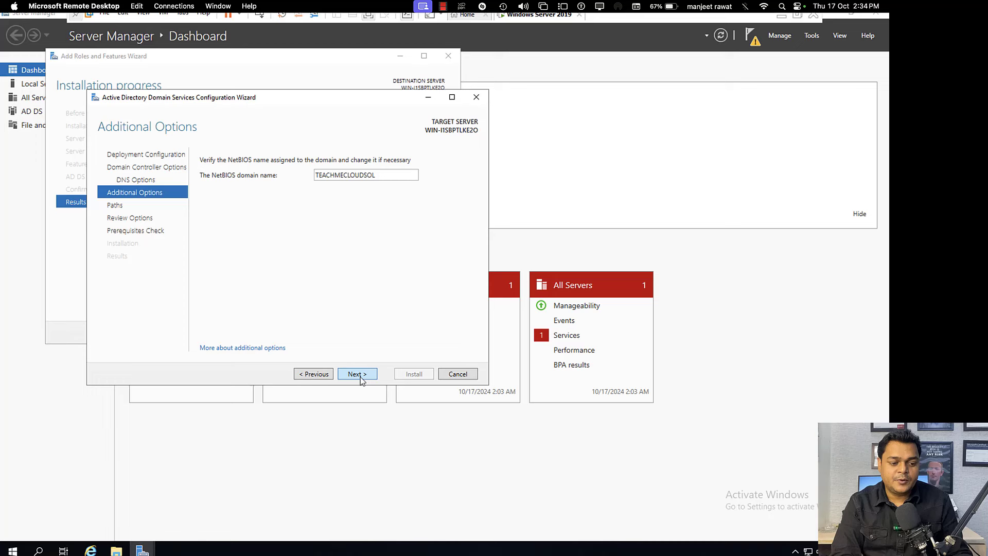
pyautogui.click(358, 374)
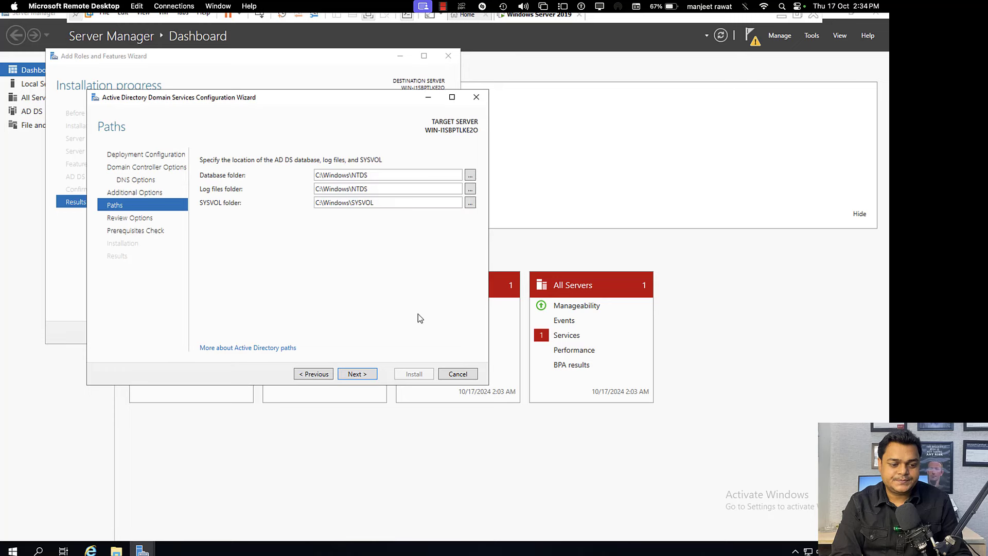
pyautogui.click(357, 377)
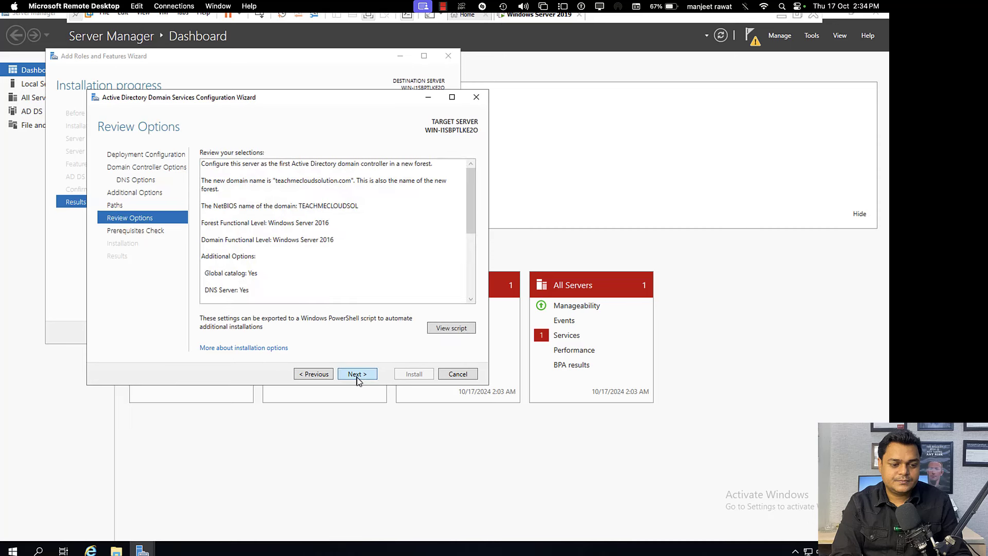
pyautogui.click(358, 375)
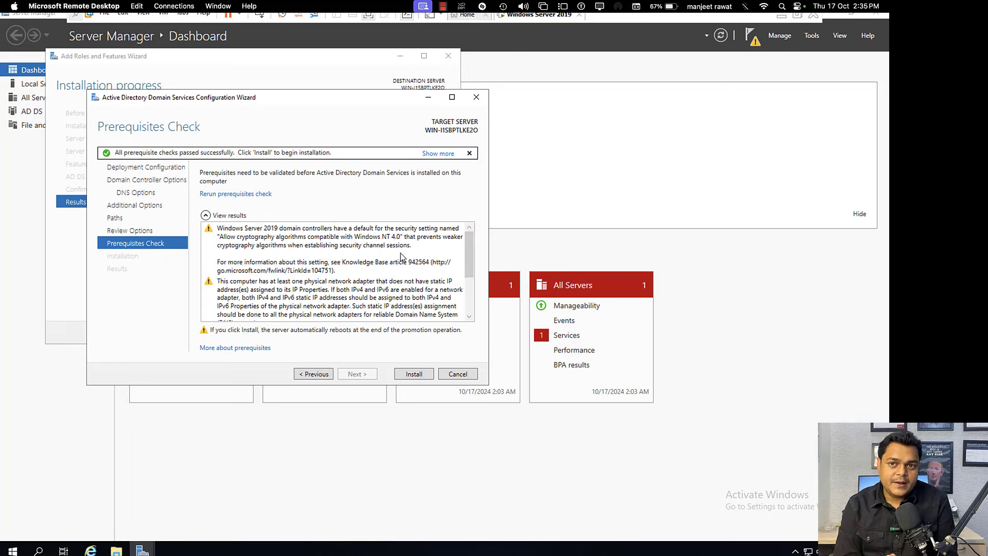
# Step: Install Active Directory Domain Services and switch back to the Mac desktop
pyautogui.click(414, 374)
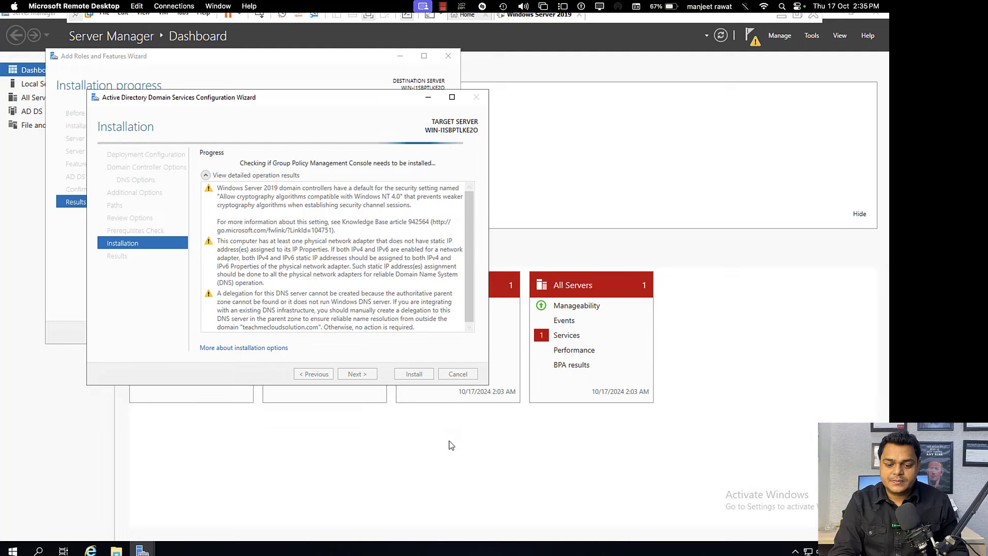
pyautogui.hotkey('ctrl', 'Left')
pyautogui.hotkey('ctrl', 'Left')
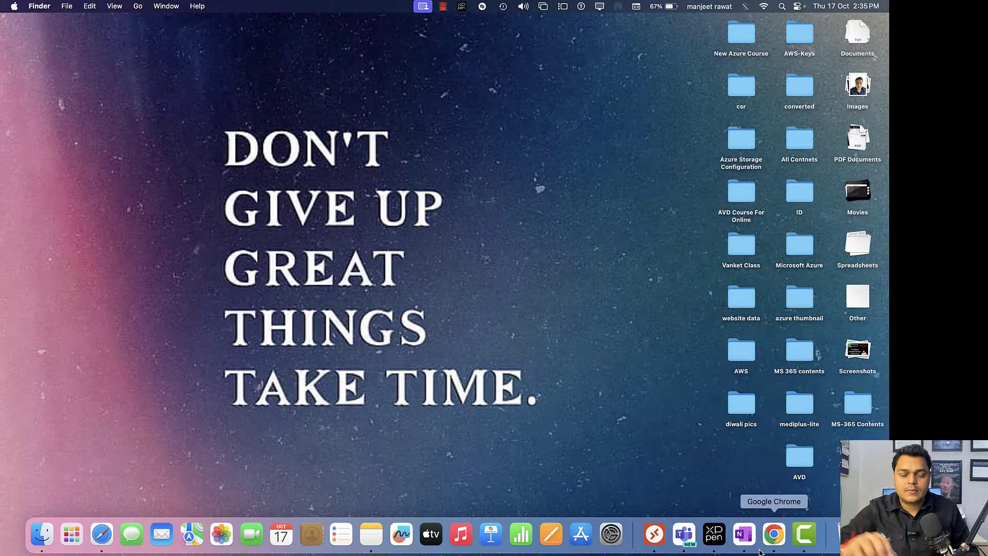
# Step: Pause the Camtasia screen recording from its dock icon
pyautogui.rightClick(807, 537)
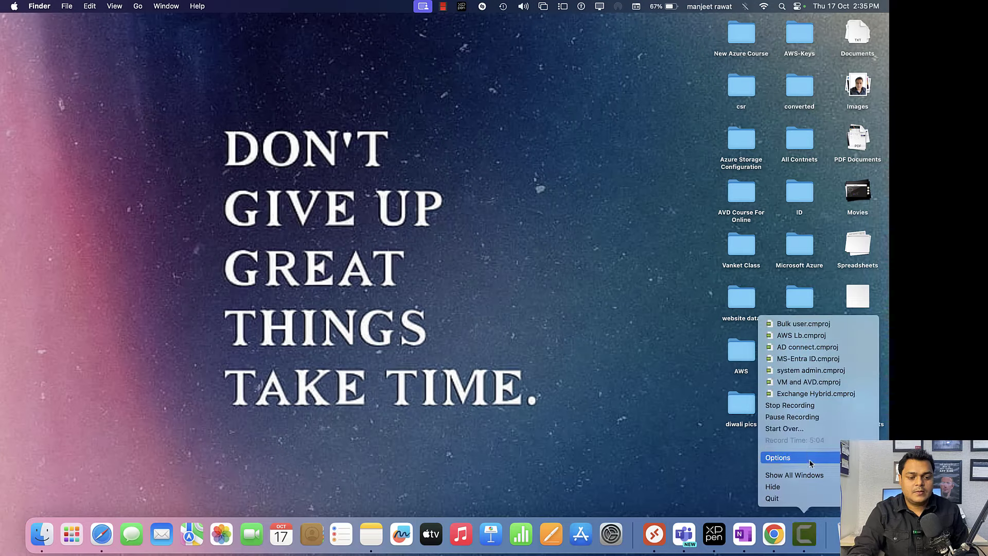
pyautogui.click(815, 417)
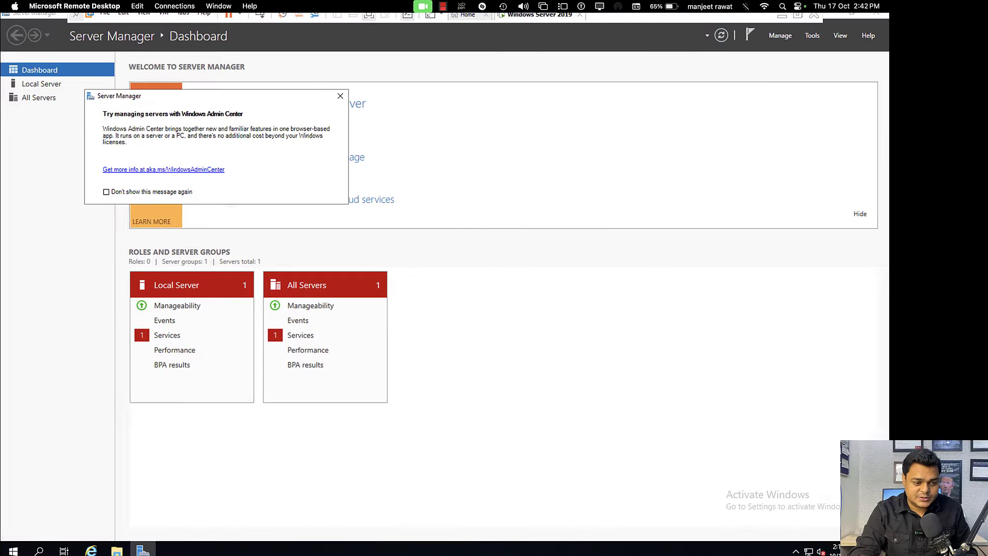
# Step: Close the 'Try managing servers with Windows Admin Center' prompt in Server Manager
pyautogui.click(341, 95)
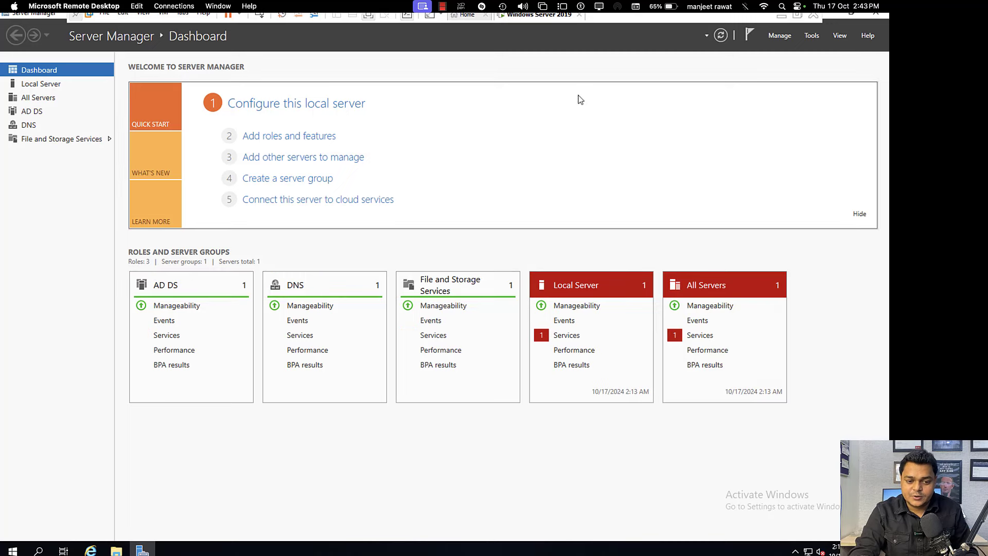
# Step: Load ExchangeServer2019-x64-CU12 ISO from Software (J:) > Exchange Server into the VM's CD/DVD (SATA) drive
pyautogui.rightClick(553, 20)
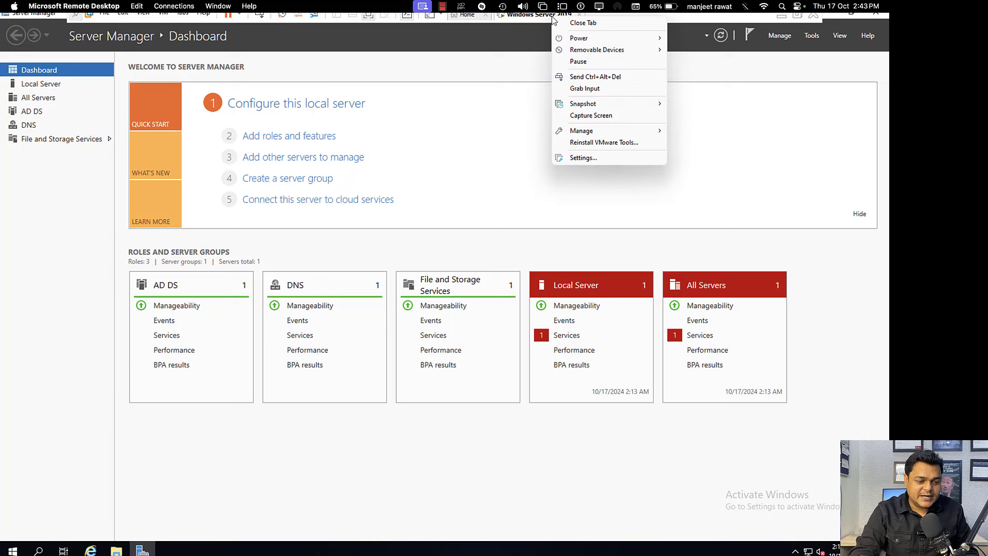
pyautogui.click(586, 157)
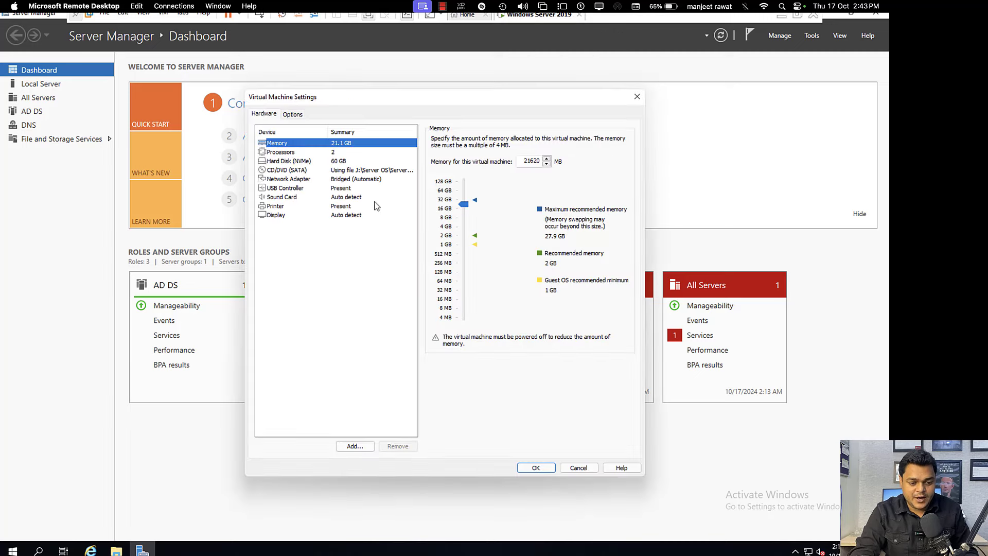
pyautogui.click(355, 173)
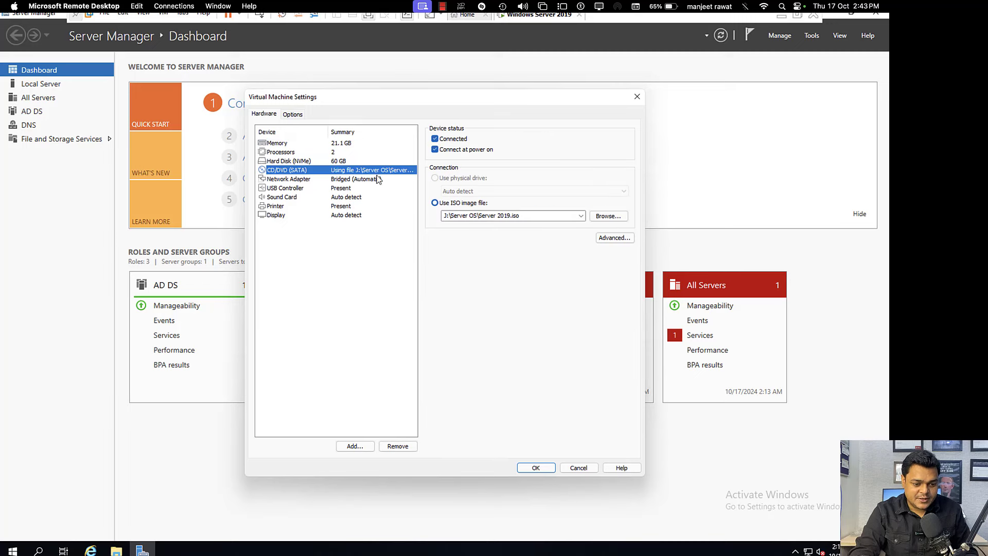
pyautogui.click(617, 218)
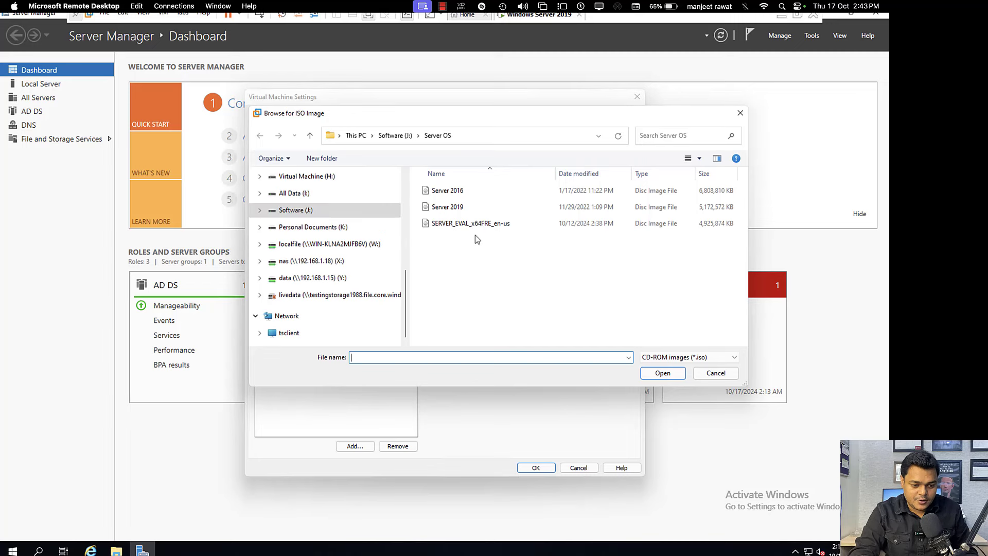
pyautogui.click(310, 211)
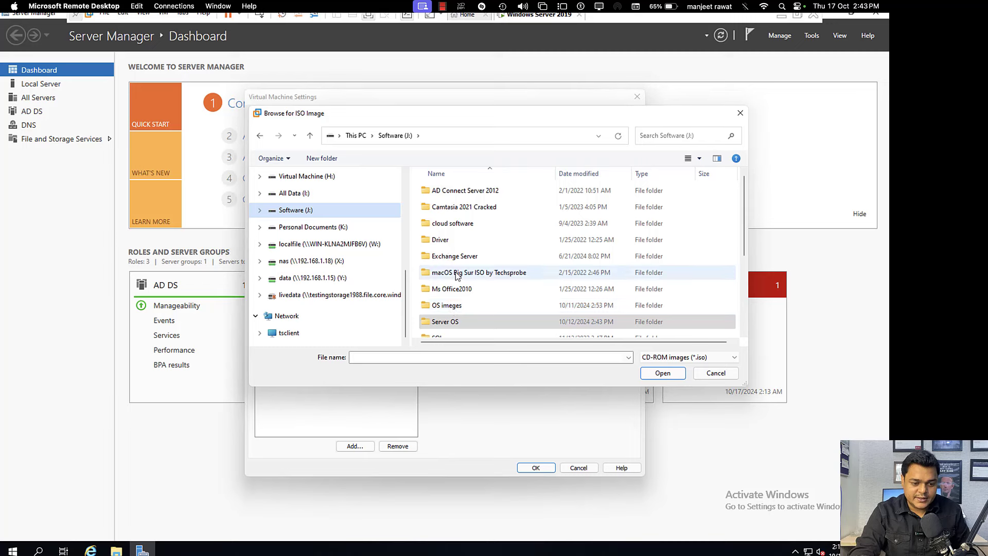
pyautogui.scroll(-2, 456, 276)
pyautogui.scroll(1, 455, 275)
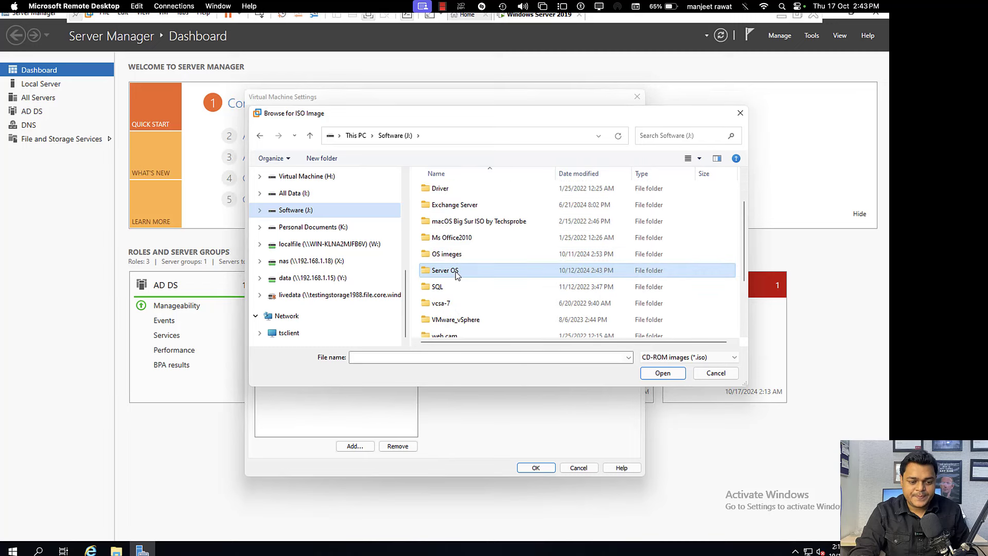
pyautogui.doubleClick(453, 204)
pyautogui.click(465, 210)
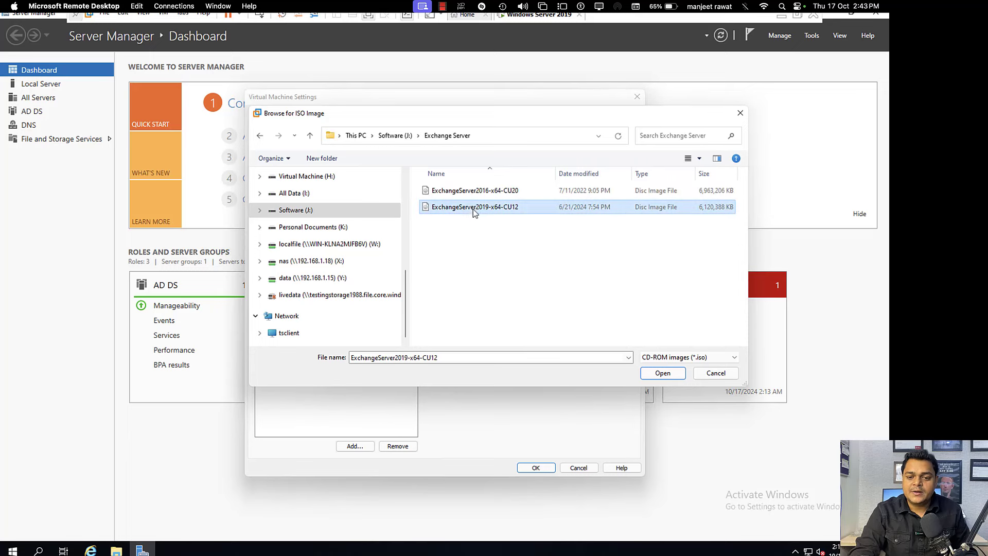
pyautogui.click(662, 373)
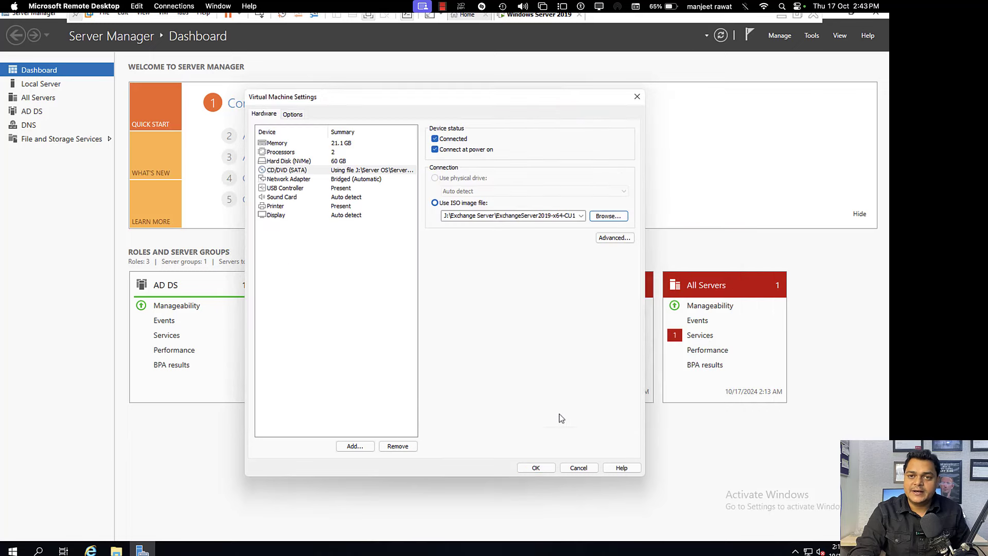
pyautogui.click(535, 467)
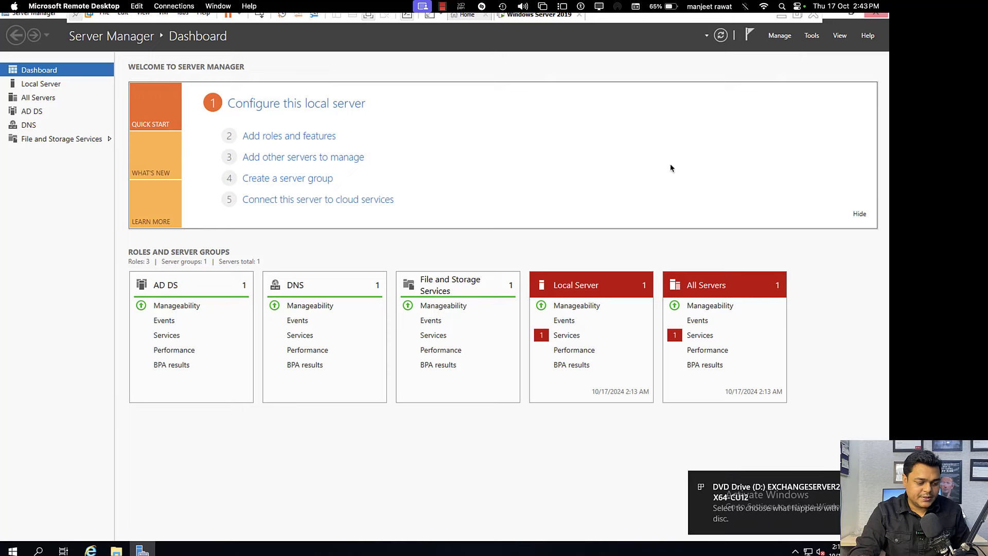
# Step: Run Exchange setup from DVD Drive (D:) via 'Install or run program from your media', then reopen Server Manager
pyautogui.click(876, 15)
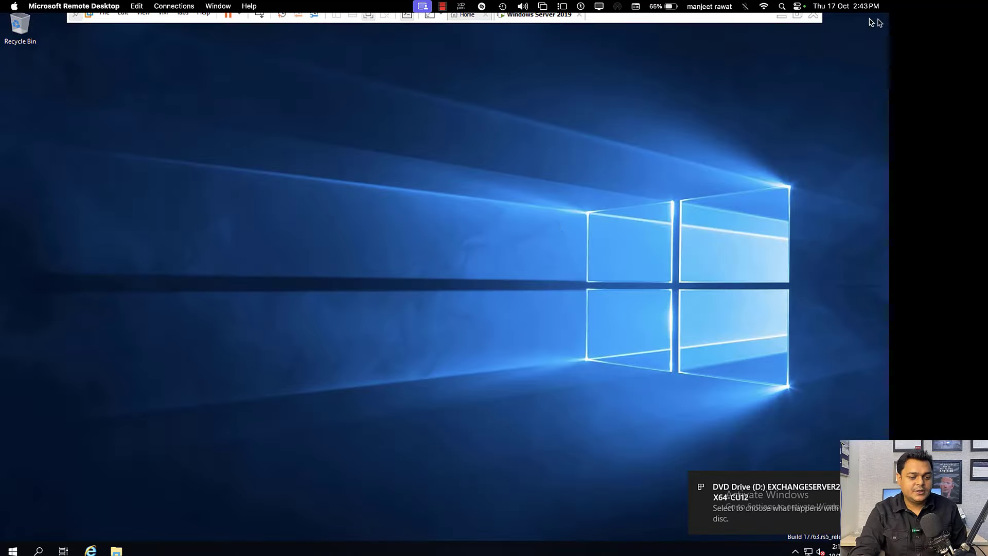
pyautogui.click(116, 550)
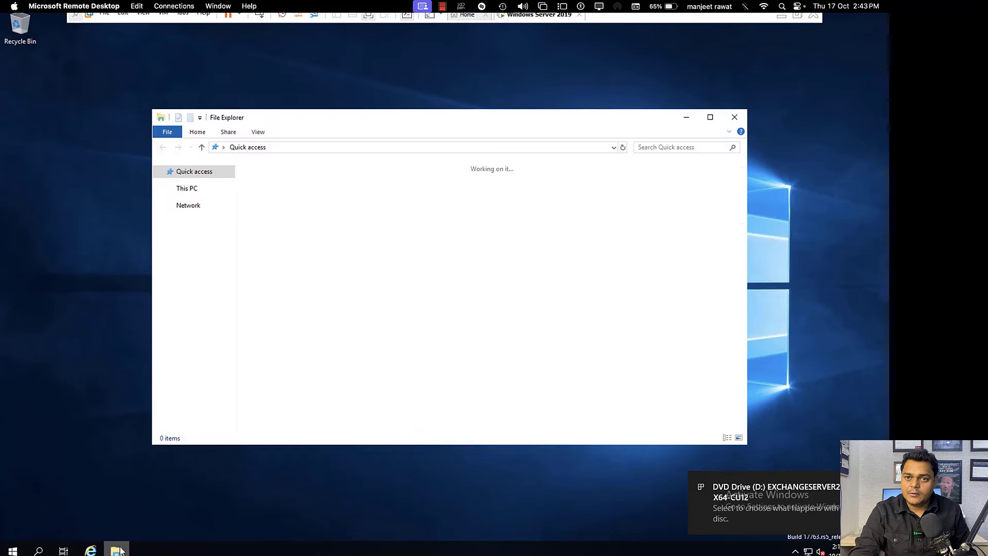
pyautogui.click(187, 242)
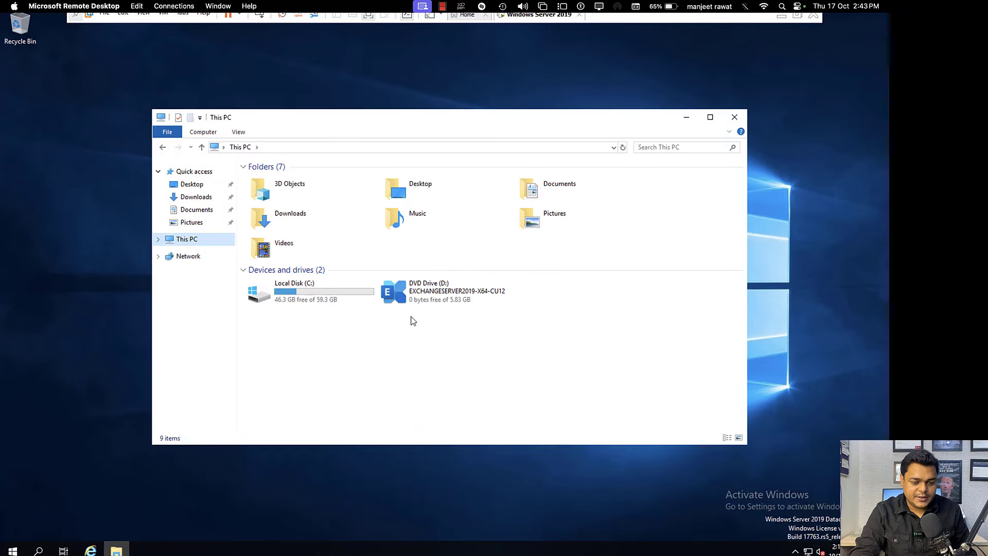
pyautogui.rightClick(446, 300)
pyautogui.click(466, 304)
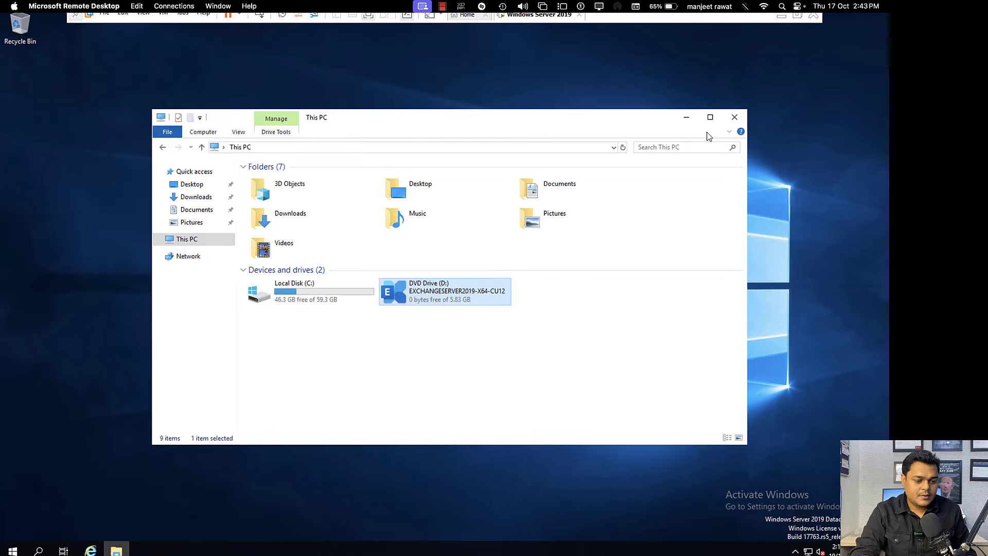
pyautogui.click(19, 538)
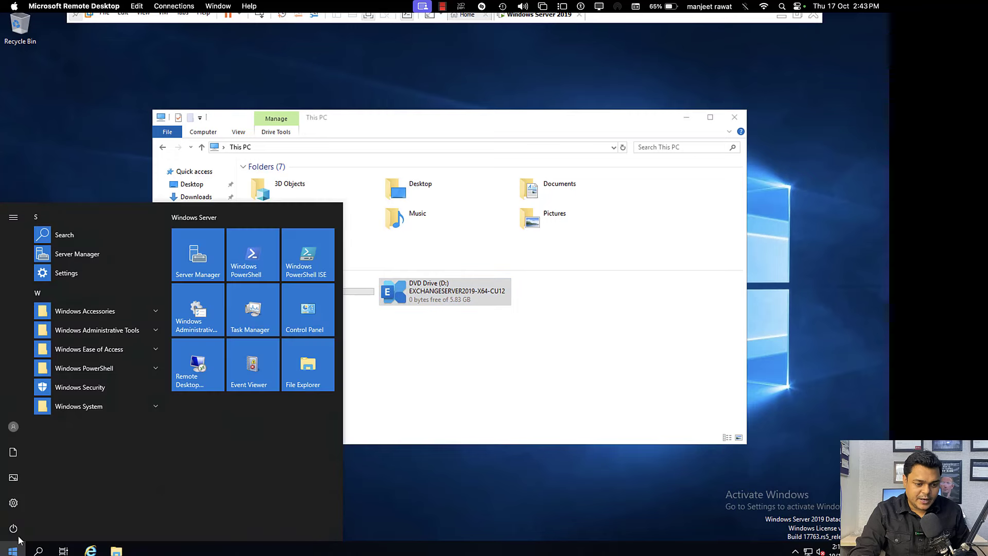
pyautogui.click(200, 267)
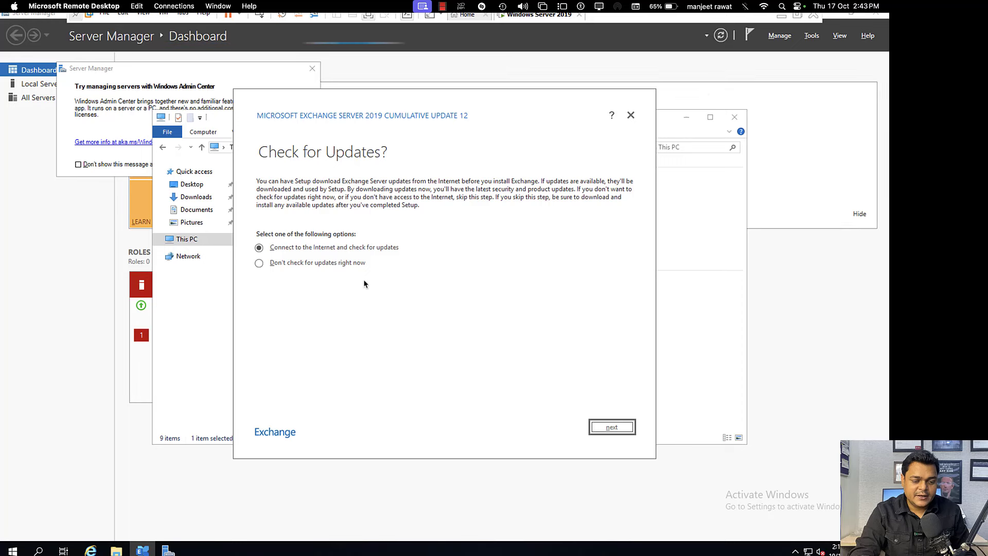
# Step: Skip the Exchange update check so files copy, and show Server Manager's Local Server properties
pyautogui.click(335, 265)
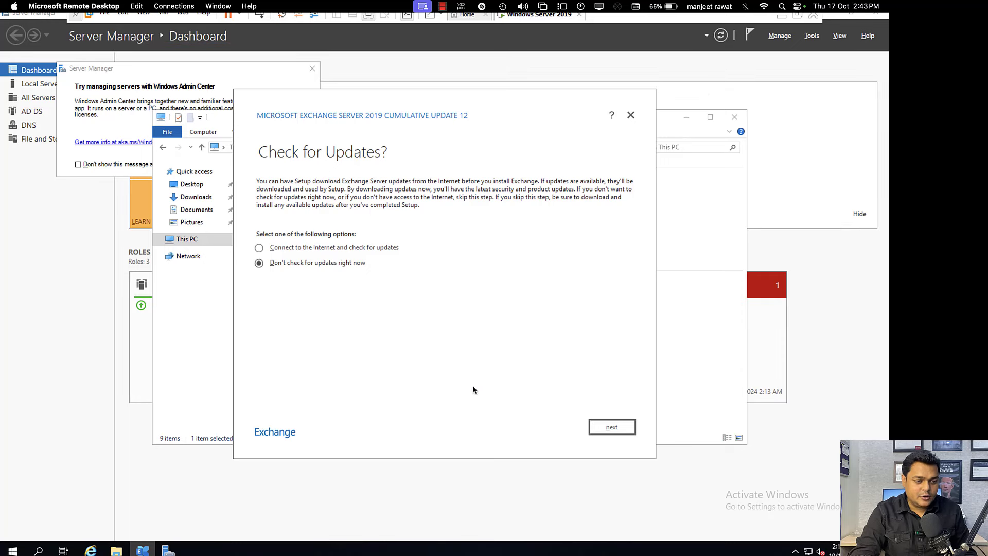
pyautogui.click(606, 431)
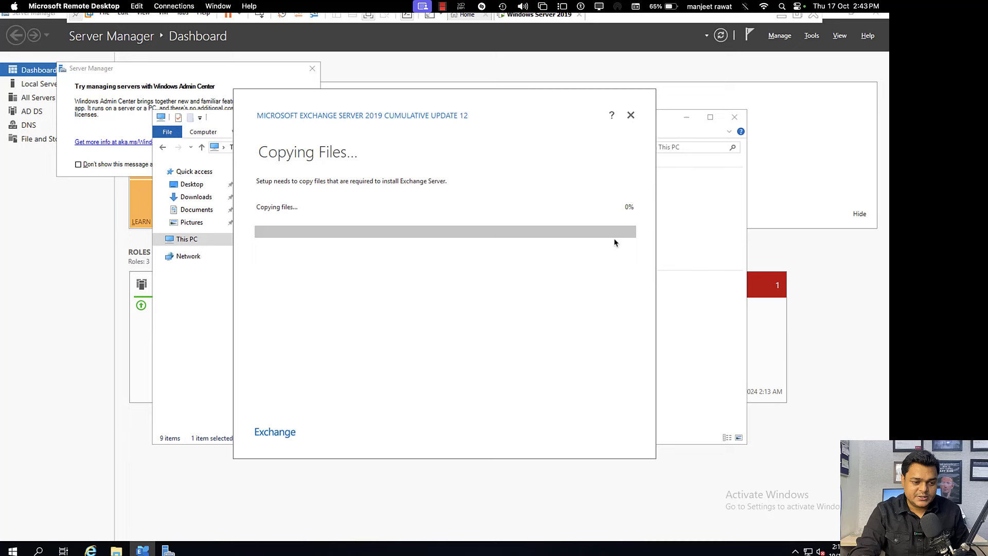
pyautogui.click(312, 69)
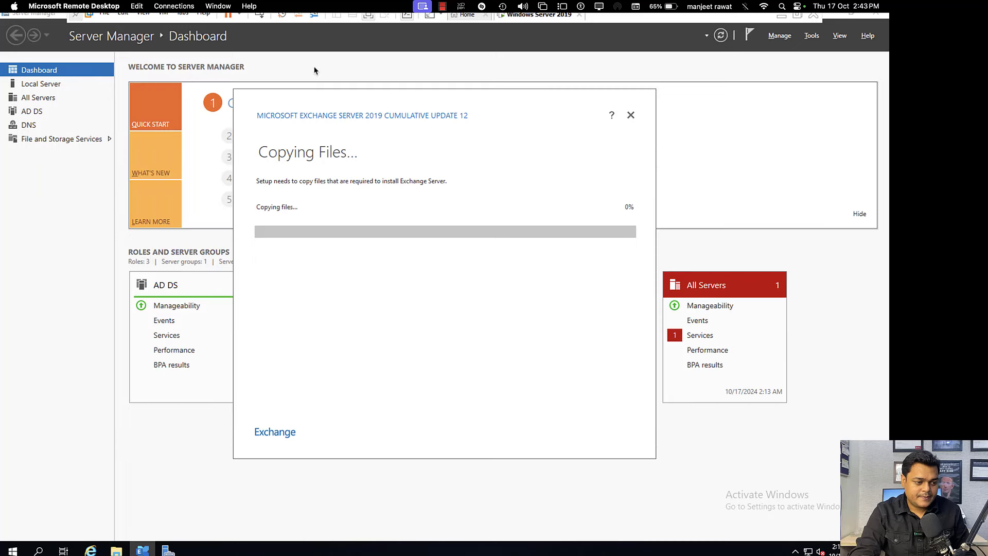
pyautogui.moveTo(471, 104); pyautogui.dragTo(705, 241)
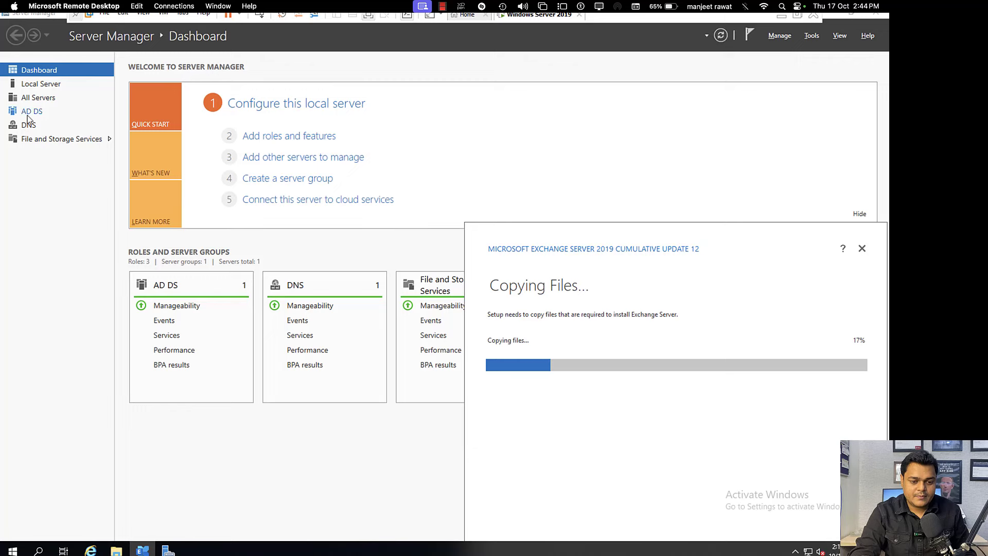
pyautogui.click(47, 85)
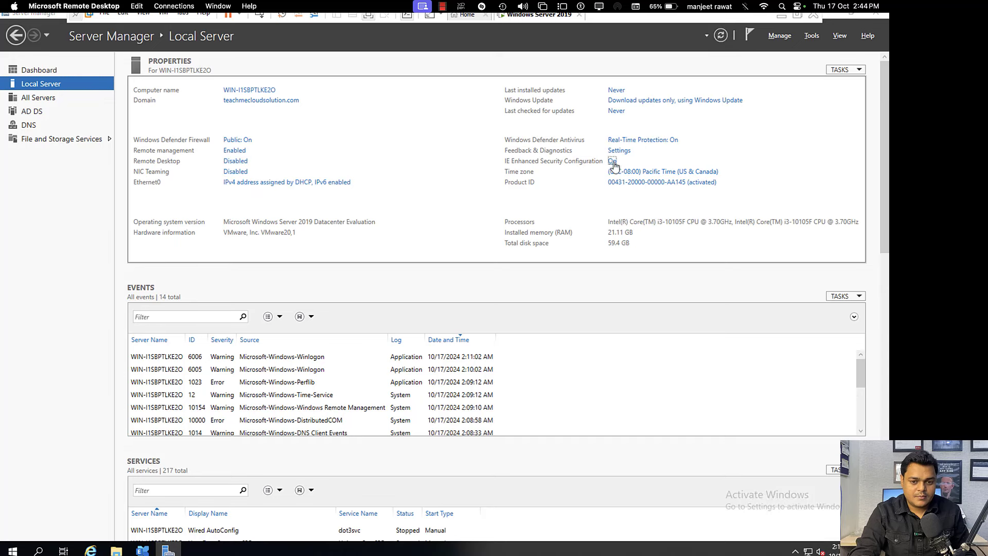
# Step: Turn off IE Enhanced Security Configuration for both Administrators and Users
pyautogui.click(611, 161)
pyautogui.click(376, 264)
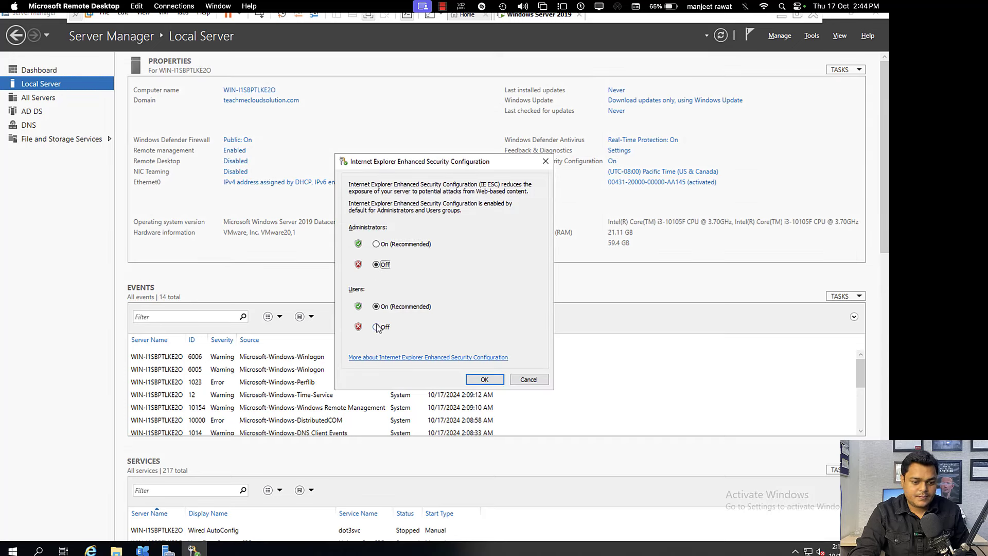
pyautogui.click(376, 327)
pyautogui.click(484, 379)
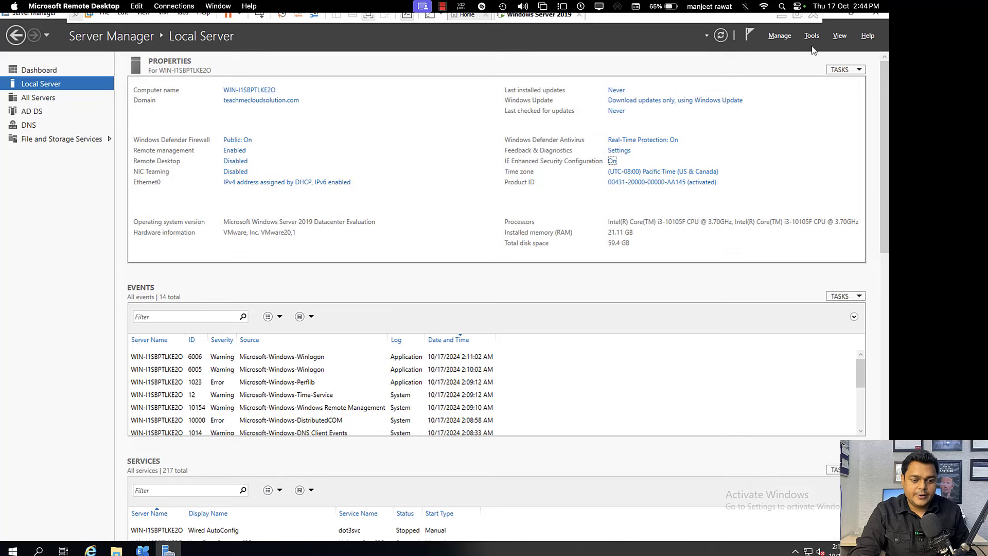
# Step: Close Server Manager and File Explorer and centre the Exchange setup dialog higher on screen
pyautogui.click(875, 15)
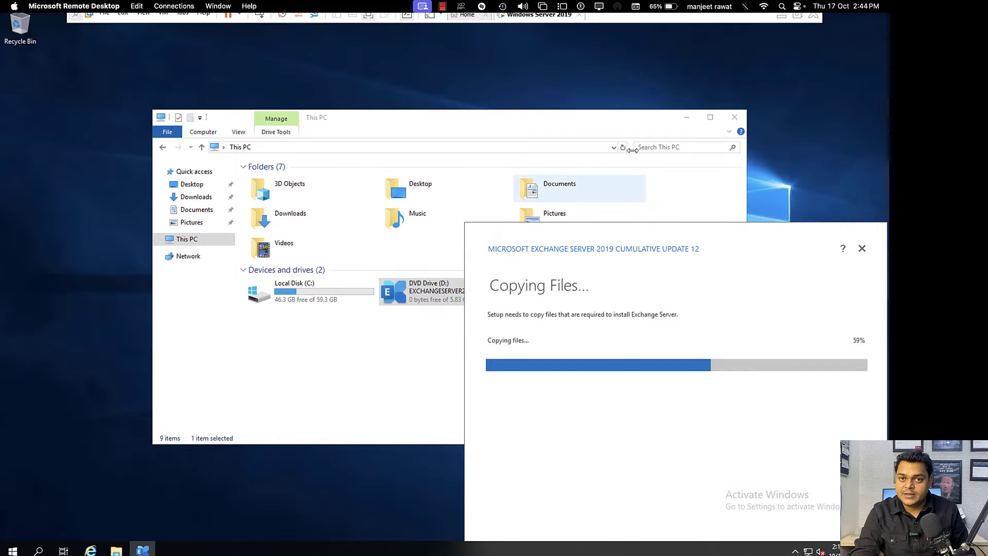
pyautogui.click(735, 116)
pyautogui.moveTo(643, 239); pyautogui.dragTo(477, 170)
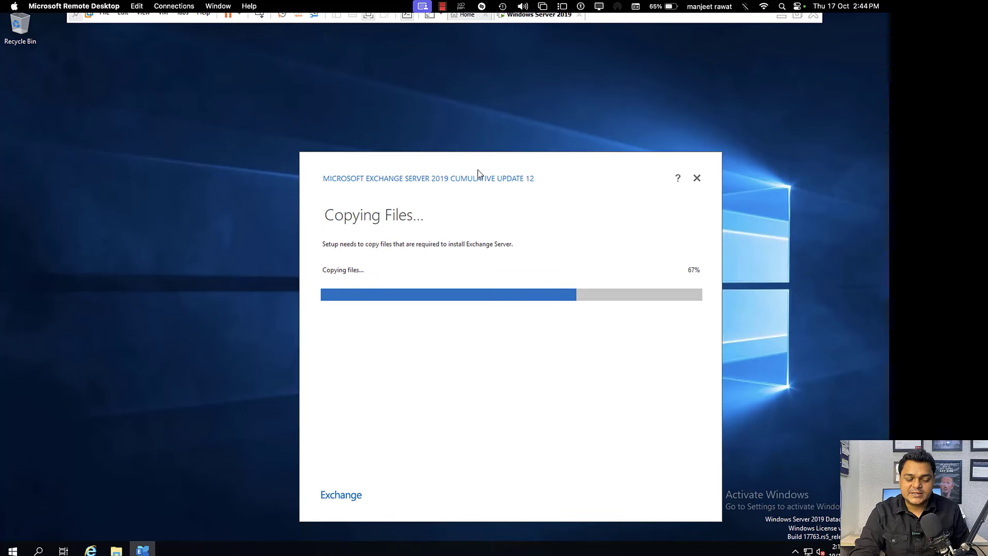
pyautogui.moveTo(473, 166); pyautogui.dragTo(470, 111)
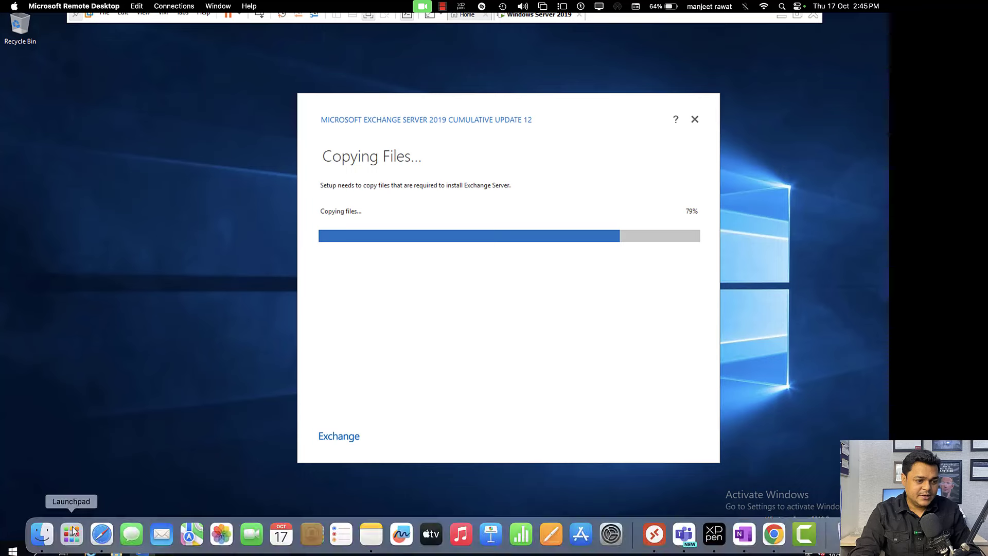
# Step: Open Internet Explorer with recommended settings and search Bing for 'chrome'
pyautogui.click(90, 550)
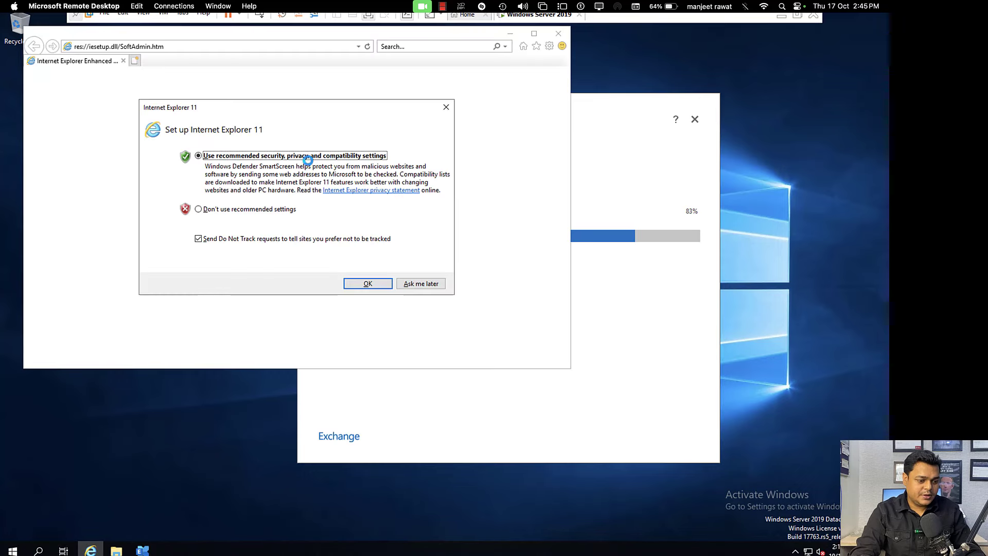
pyautogui.click(420, 284)
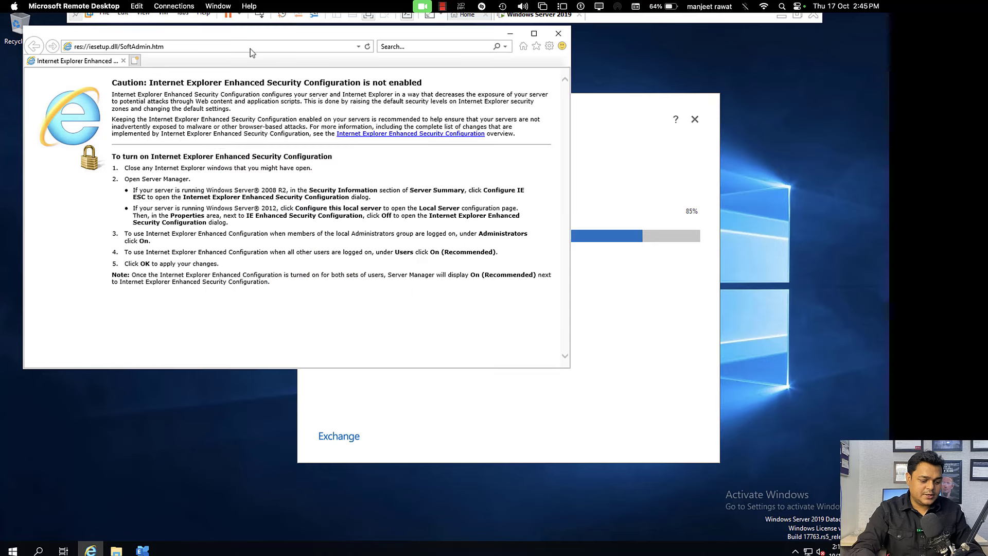
pyautogui.click(190, 48)
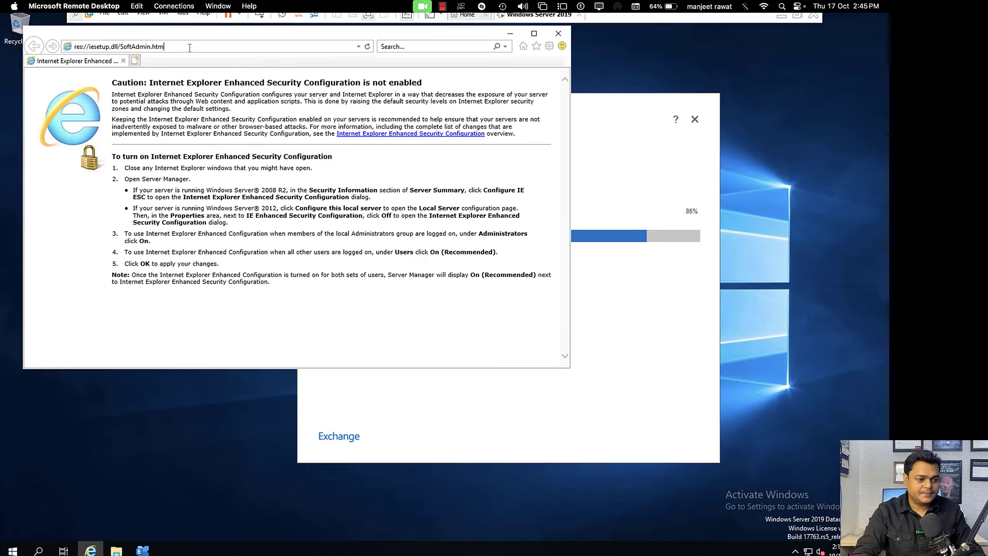
pyautogui.click(189, 48)
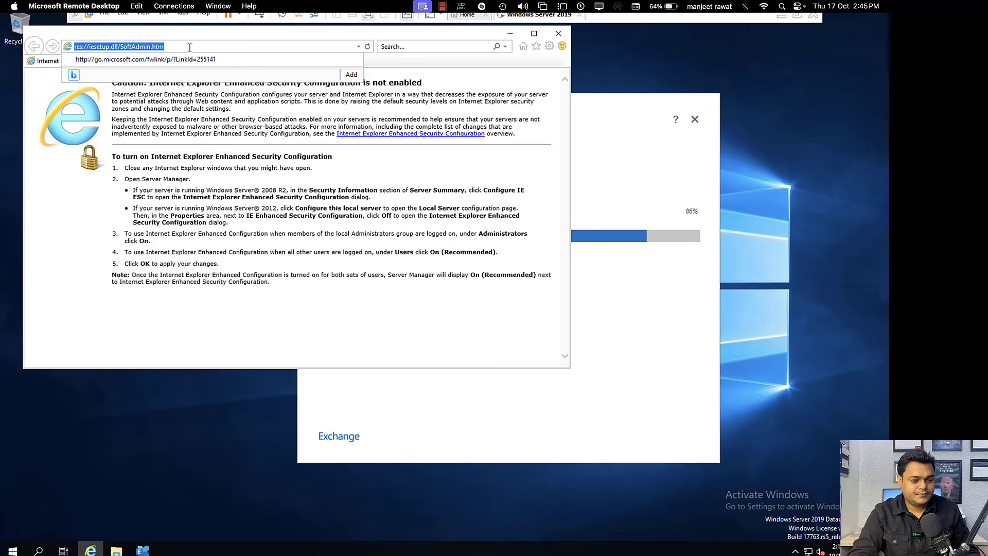
pyautogui.write('chrome')
pyautogui.press('Return')
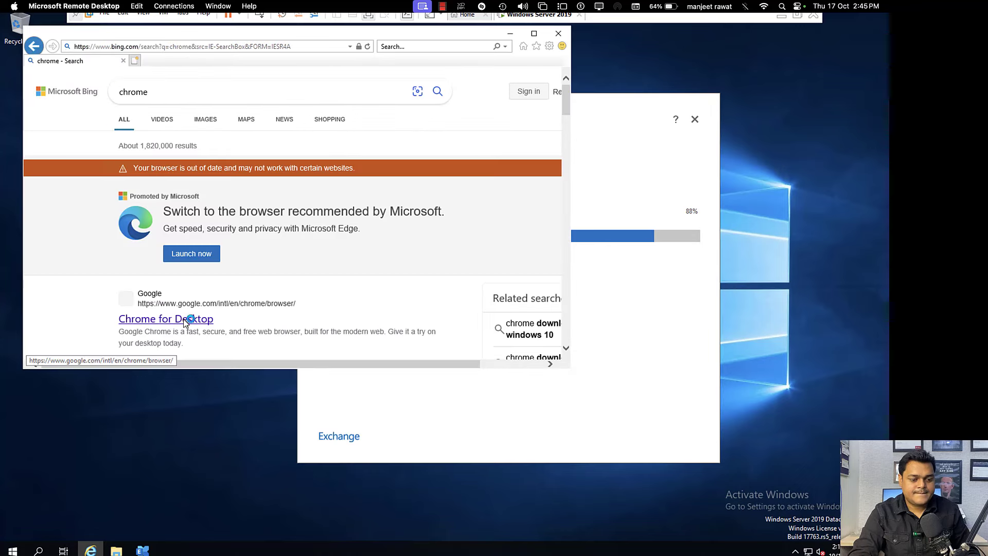
# Step: Download and run ChromeSetup.exe from Chrome for Desktop, keeping Exchange setup in front
pyautogui.click(185, 320)
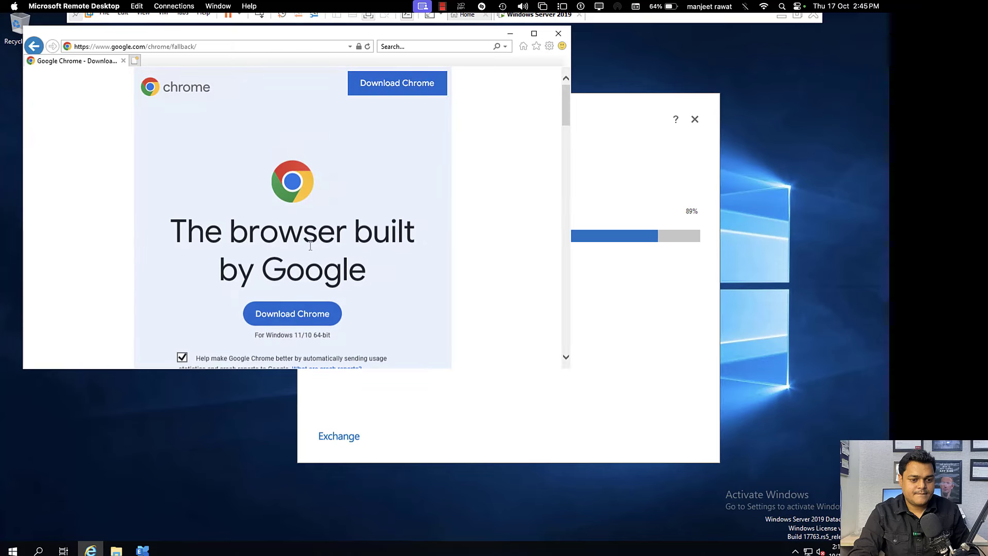
pyautogui.click(294, 315)
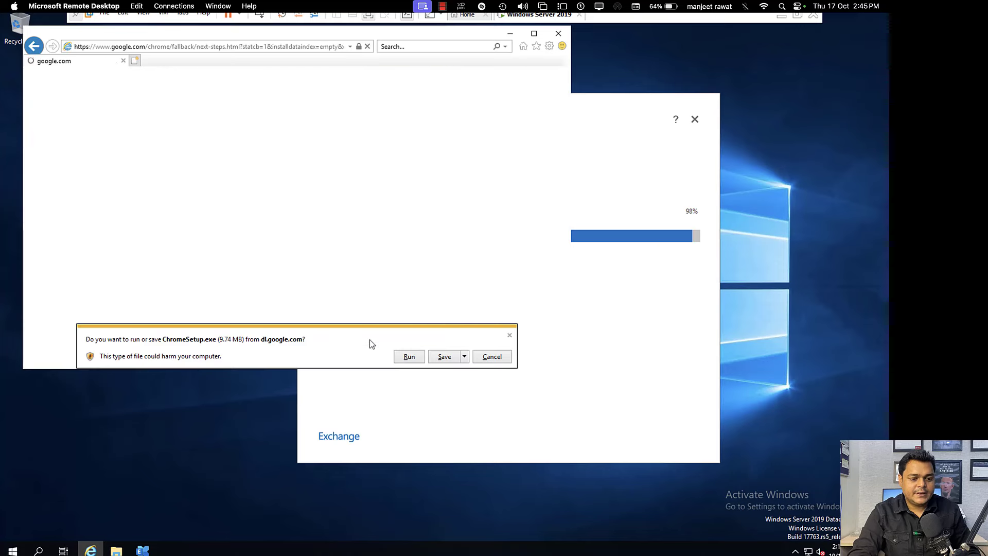
pyautogui.click(409, 356)
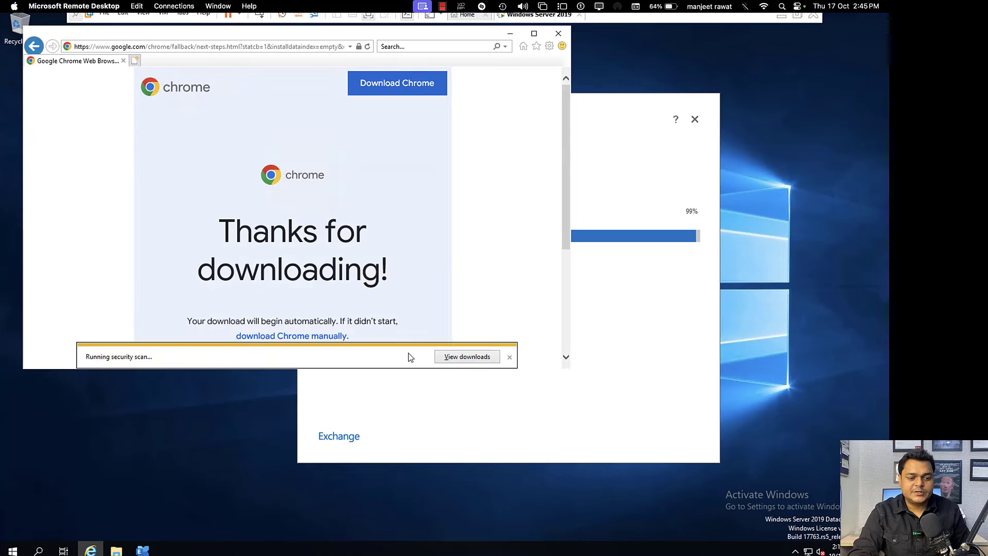
pyautogui.click(510, 33)
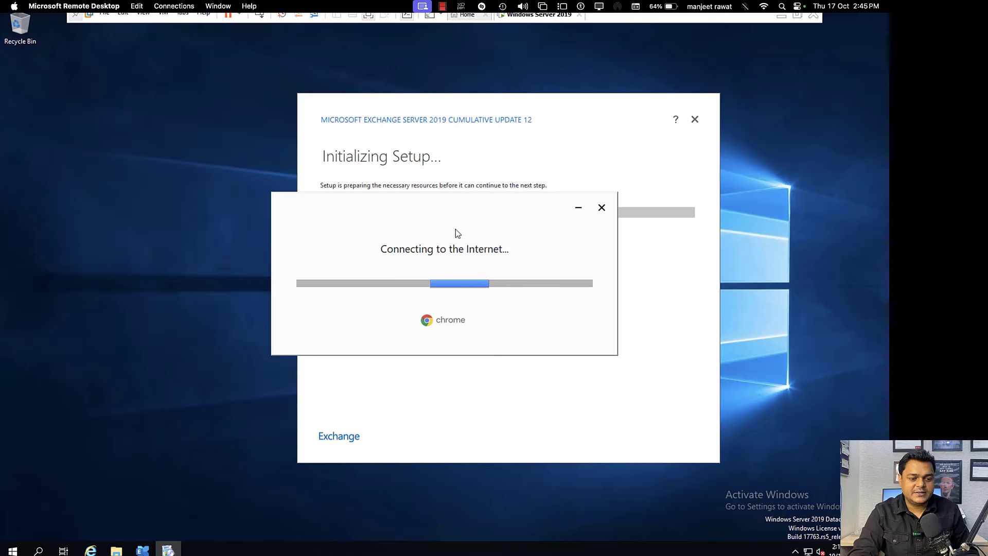
pyautogui.moveTo(450, 220); pyautogui.dragTo(251, 253)
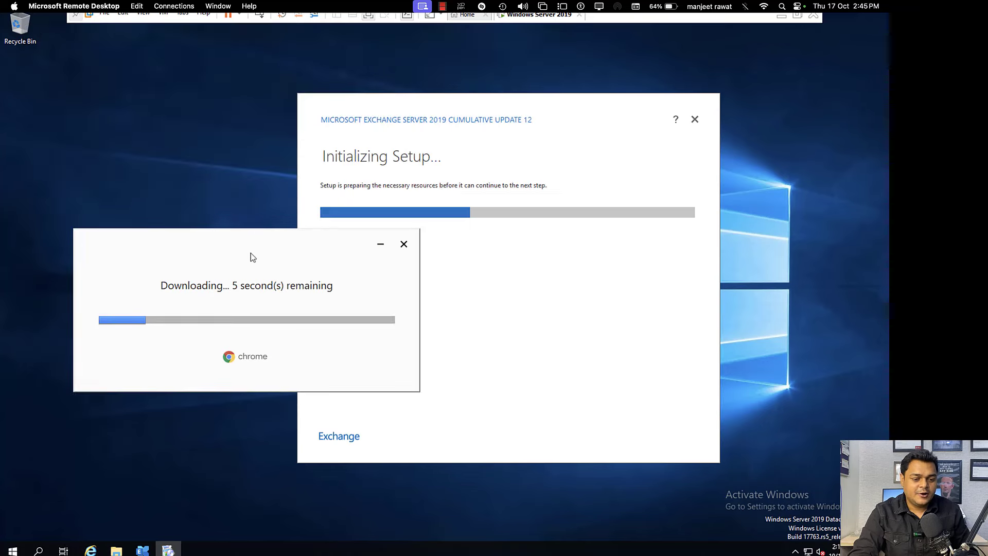
pyautogui.click(528, 100)
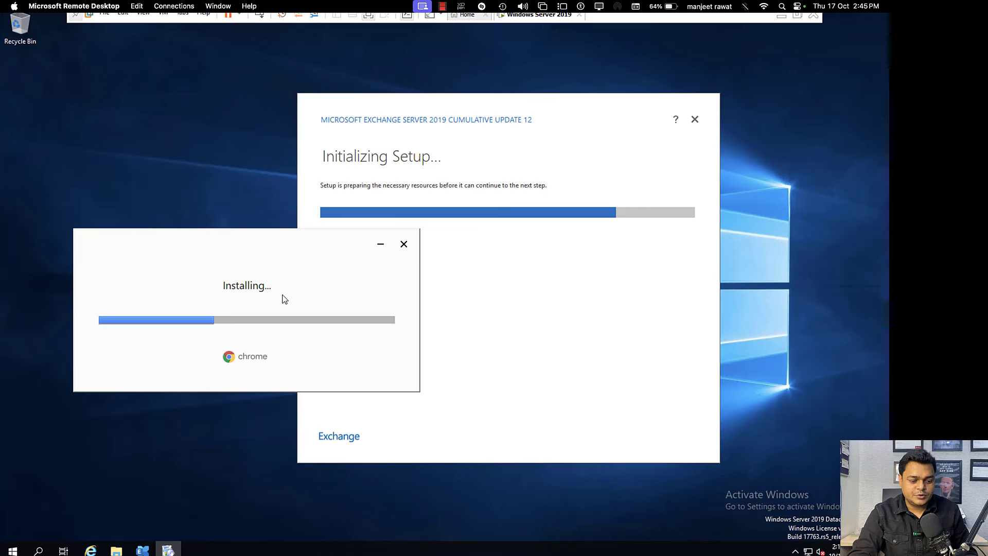
pyautogui.click(559, 319)
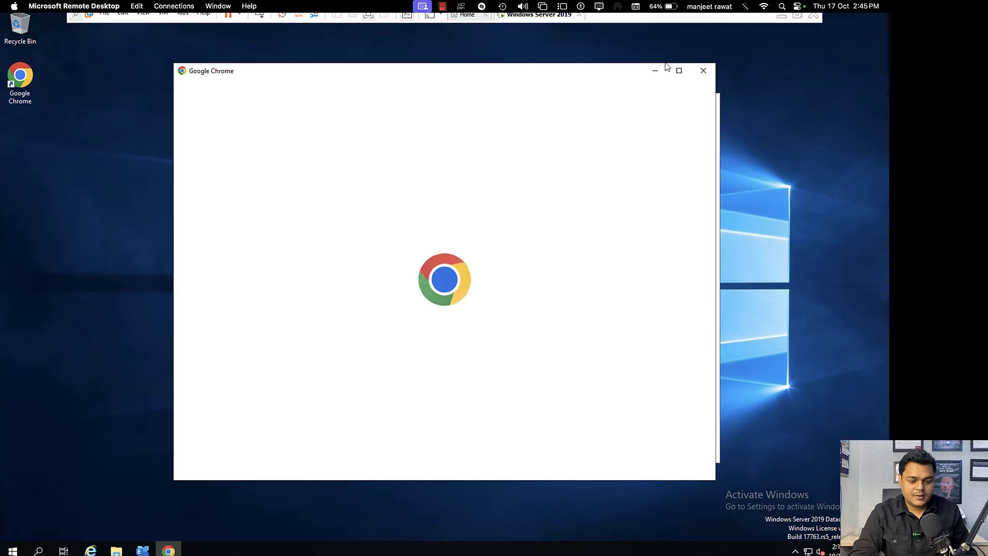
# Step: Close the Chrome windows and advance Exchange setup past Introduction and the license agreement
pyautogui.click(703, 73)
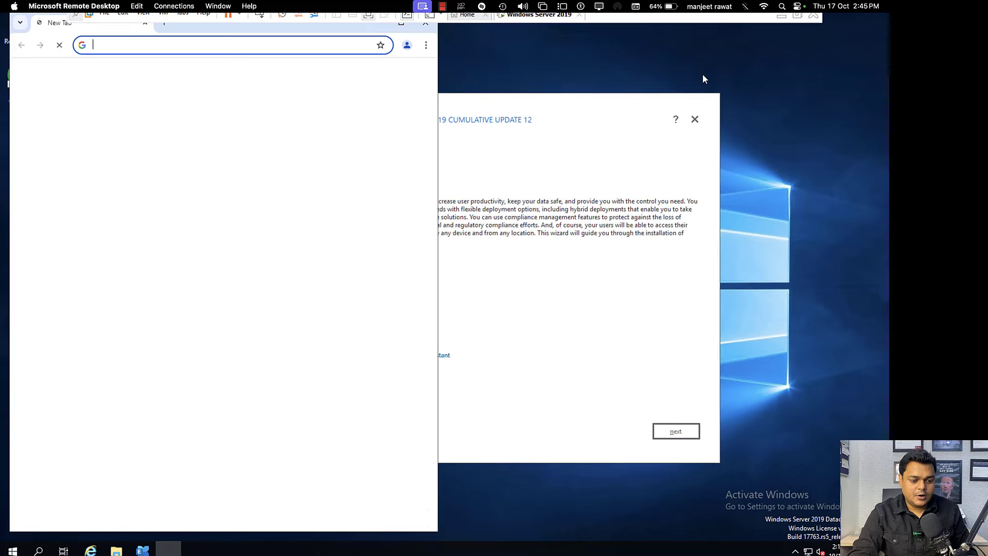
pyautogui.click(427, 28)
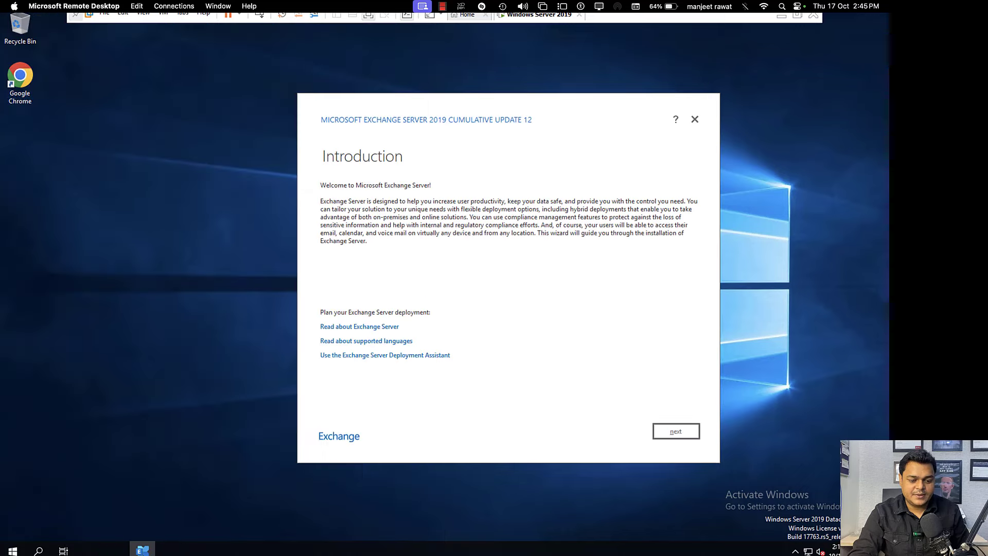
pyautogui.click(676, 431)
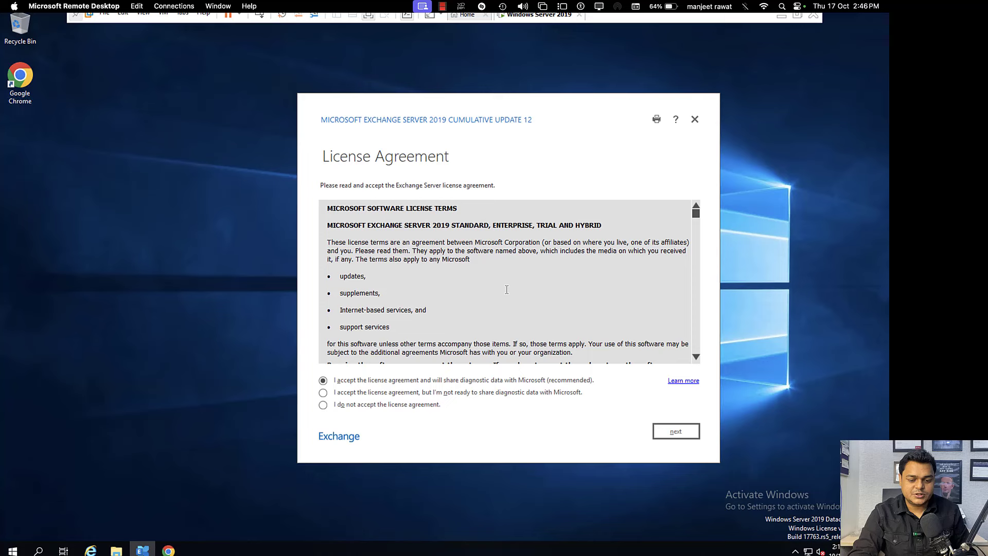
pyautogui.click(676, 434)
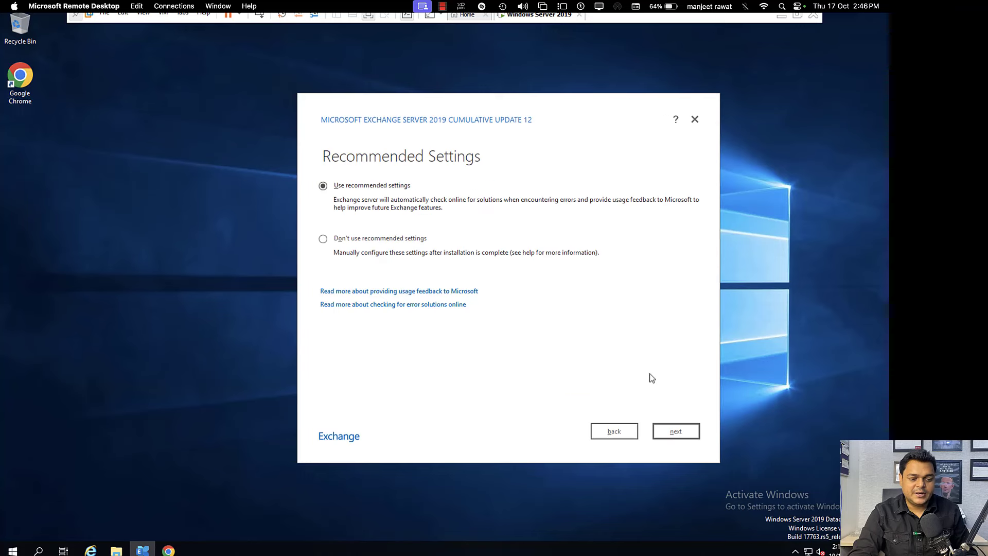
pyautogui.click(678, 431)
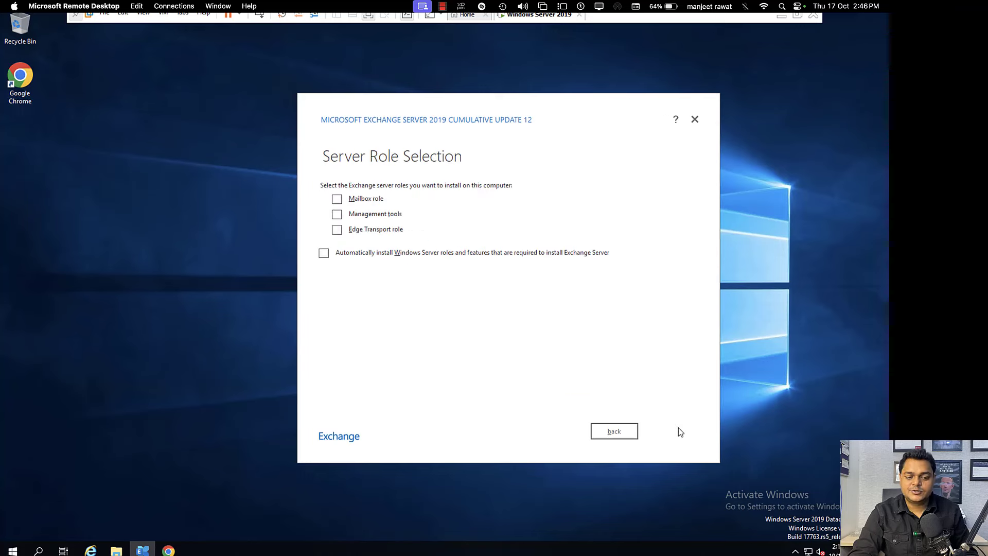
# Step: Choose the Mailbox role with automatic Windows prerequisites, default path, First Organization and malware scanning on
pyautogui.click(359, 205)
pyautogui.click(324, 255)
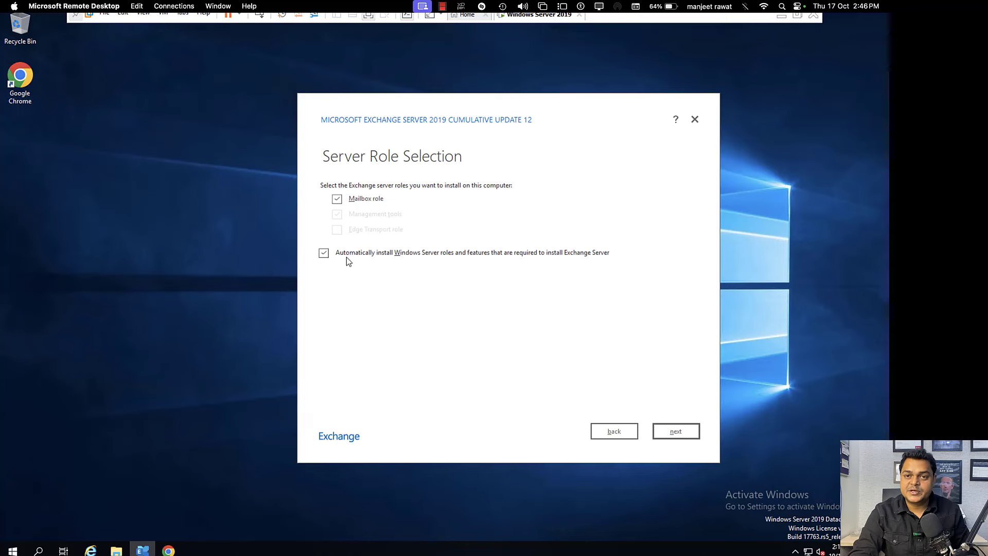
pyautogui.click(670, 437)
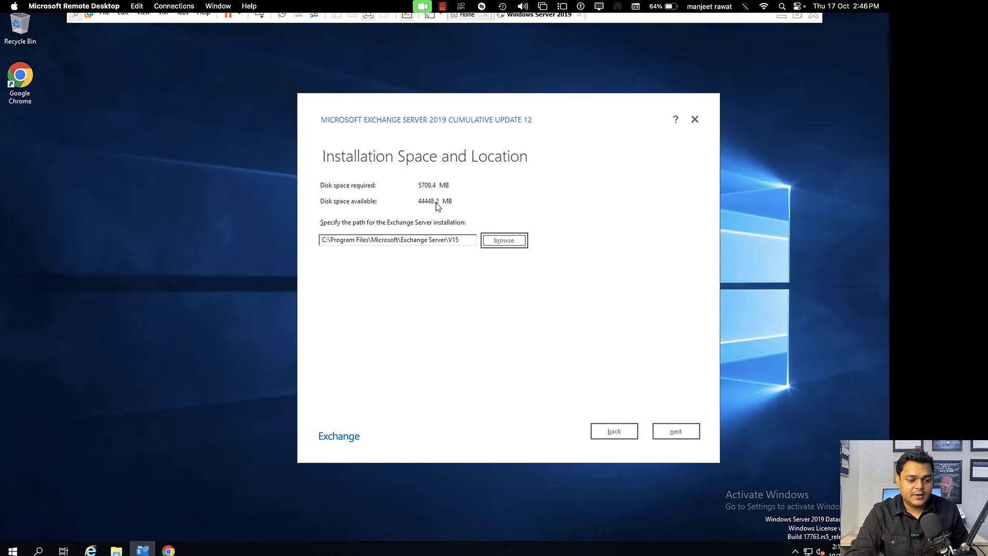
pyautogui.click(677, 431)
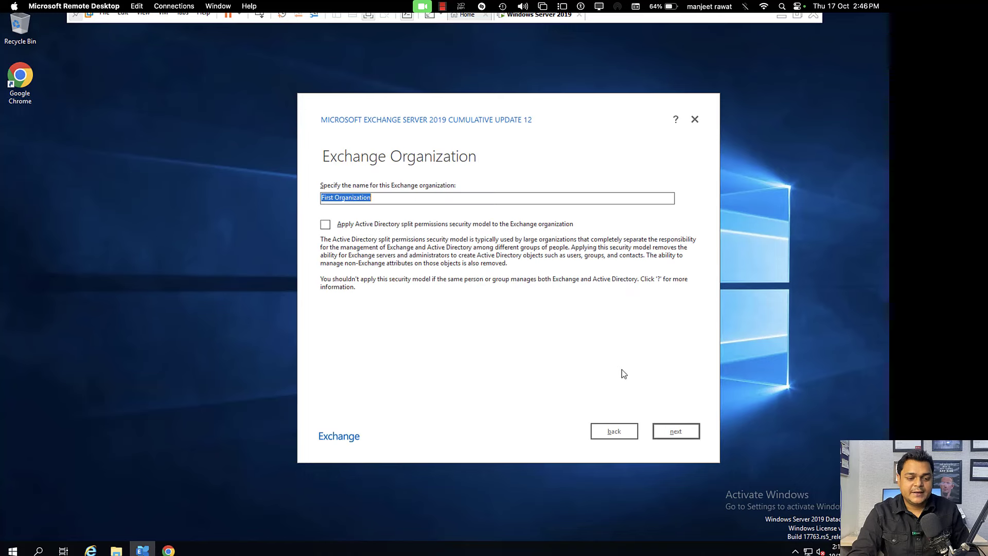
pyautogui.click(679, 431)
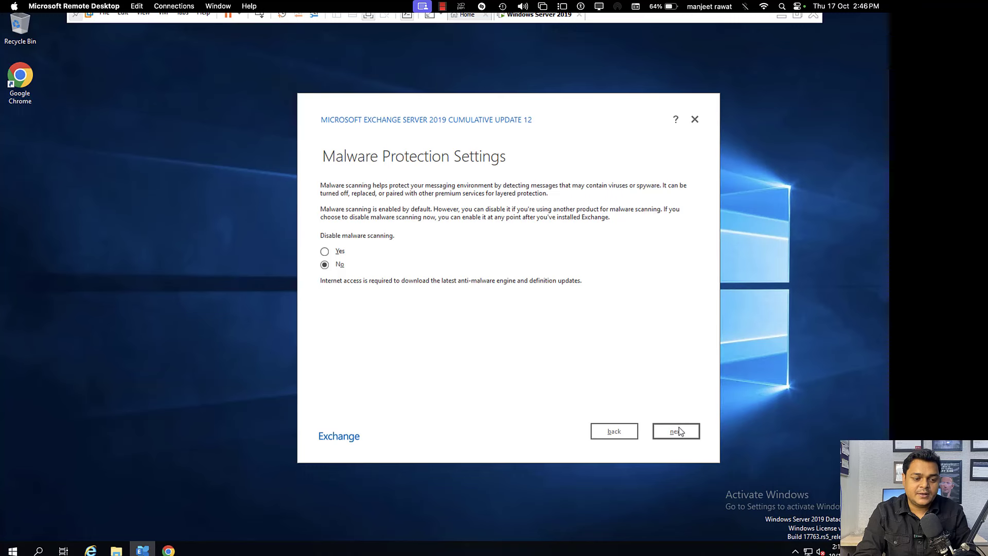
pyautogui.click(678, 430)
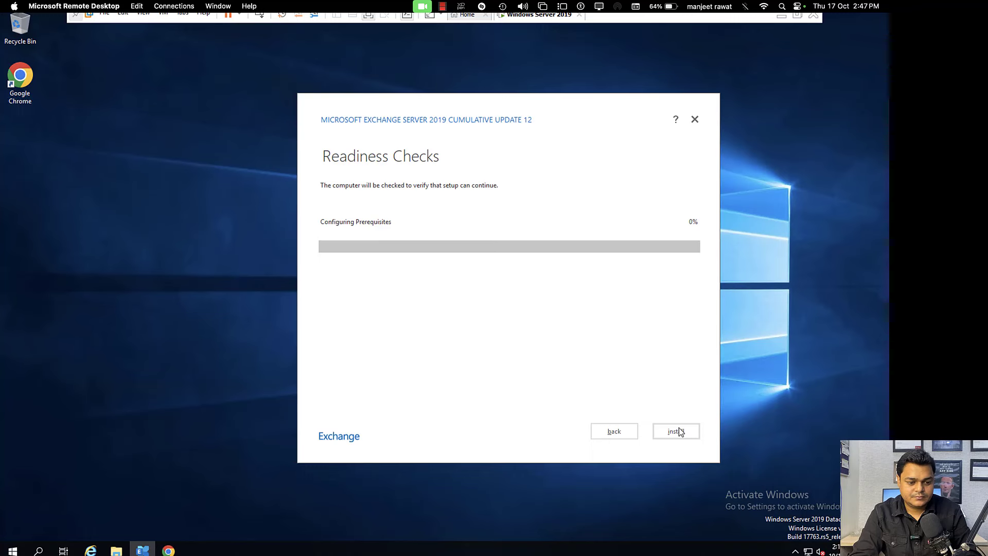
# Step: Switch away from the Remote Desktop session to another macOS Space while prerequisites configure
pyautogui.hotkey('ctrl', 'Left')
pyautogui.hotkey('ctrl', 'Left')
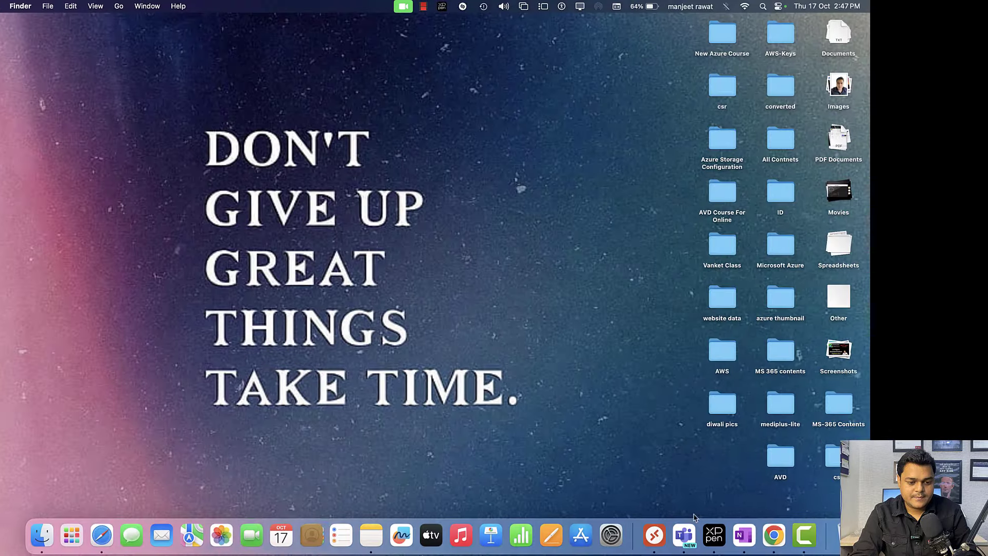
# Step: Flip through the macOS Spaces and bring back the Remote Desktop window showing the prerequisite errors
pyautogui.hotkey('ctrl', 'Right')
pyautogui.hotkey('ctrl', 'Right')
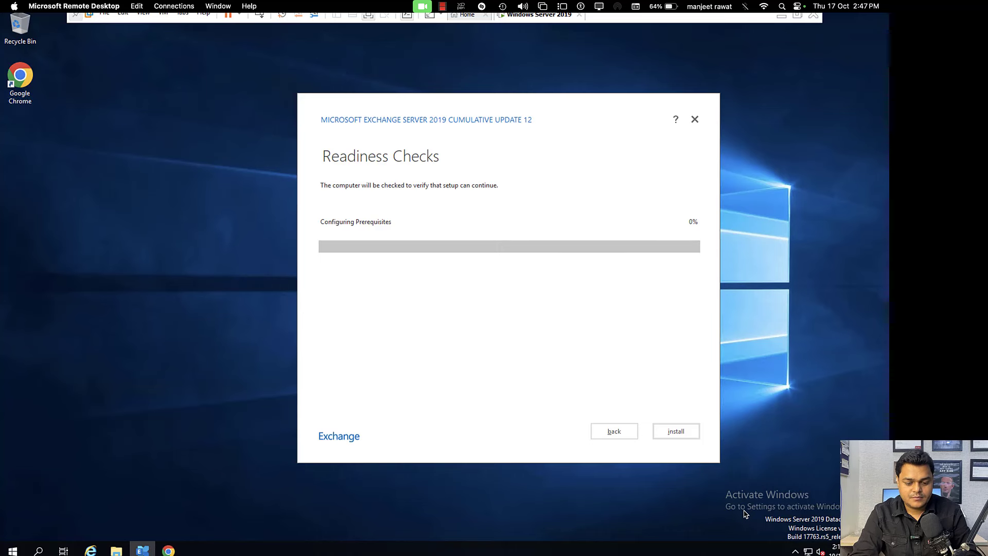
pyautogui.hotkey('ctrl', 'Left')
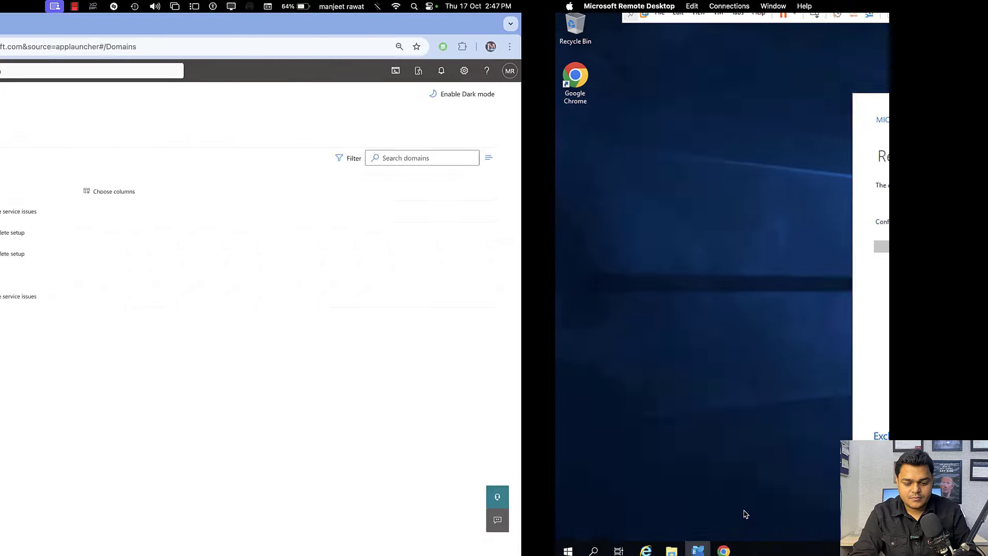
pyautogui.hotkey('ctrl', 'Right')
pyautogui.hotkey('ctrl', 'Left')
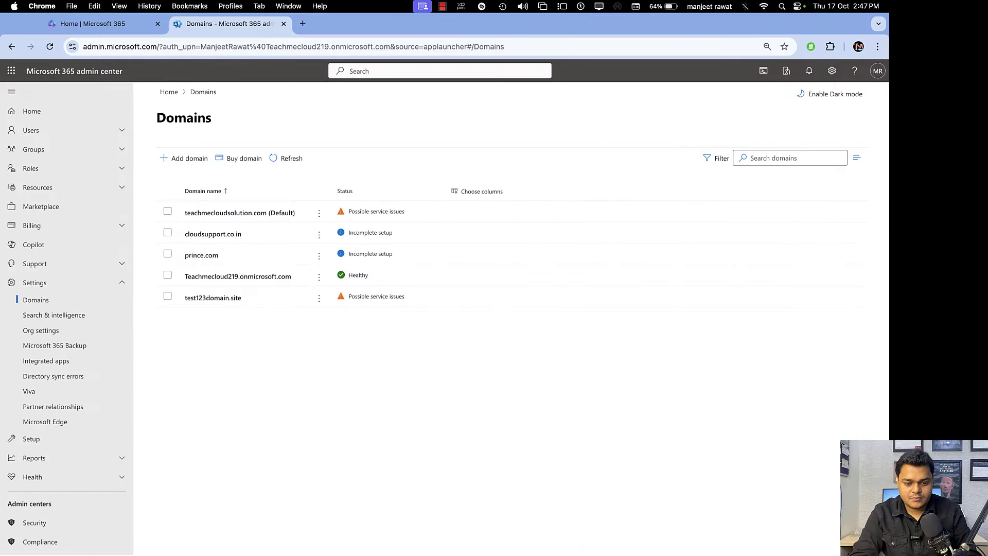
pyautogui.hotkey('ctrl', 'Left')
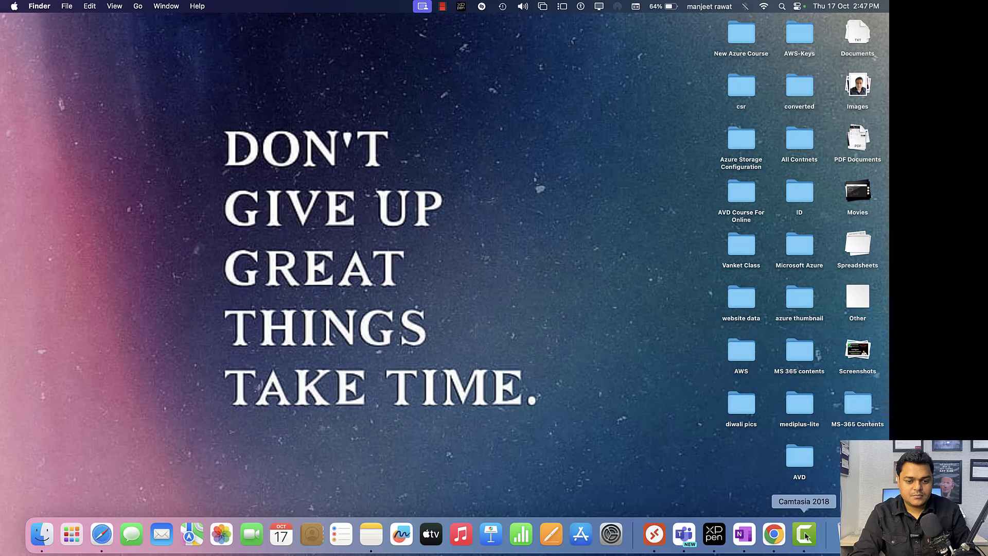
pyautogui.rightClick(801, 531)
pyautogui.click(795, 417)
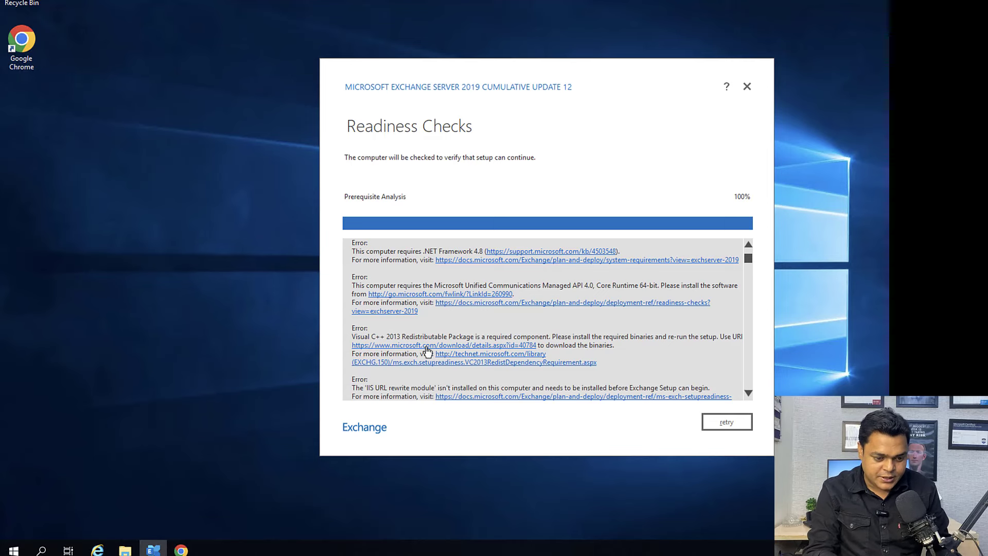
# Step: Scroll the readiness errors and open the UCMA 4.0 Runtime fwlink, choosing Google Chrome
pyautogui.scroll(-2, 453, 381)
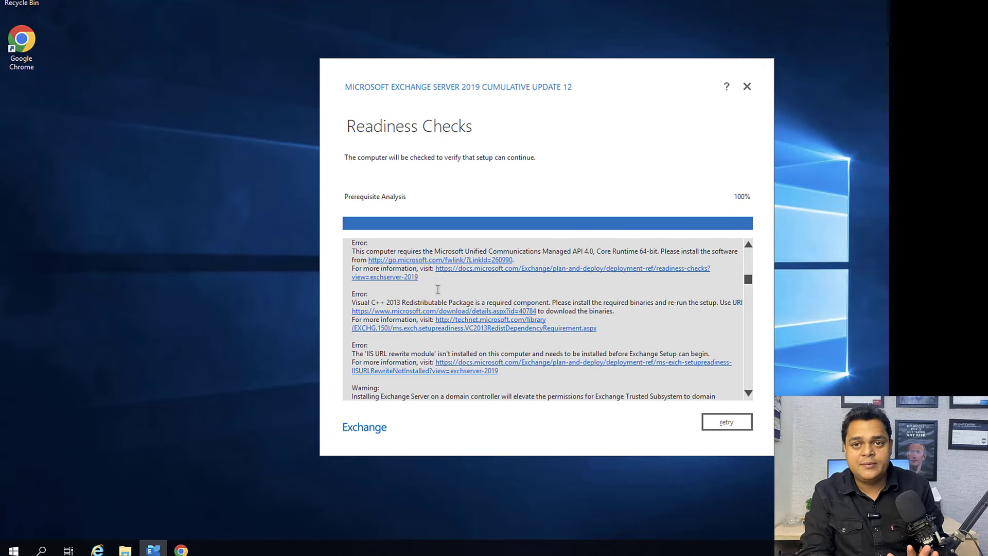
pyautogui.click(435, 267)
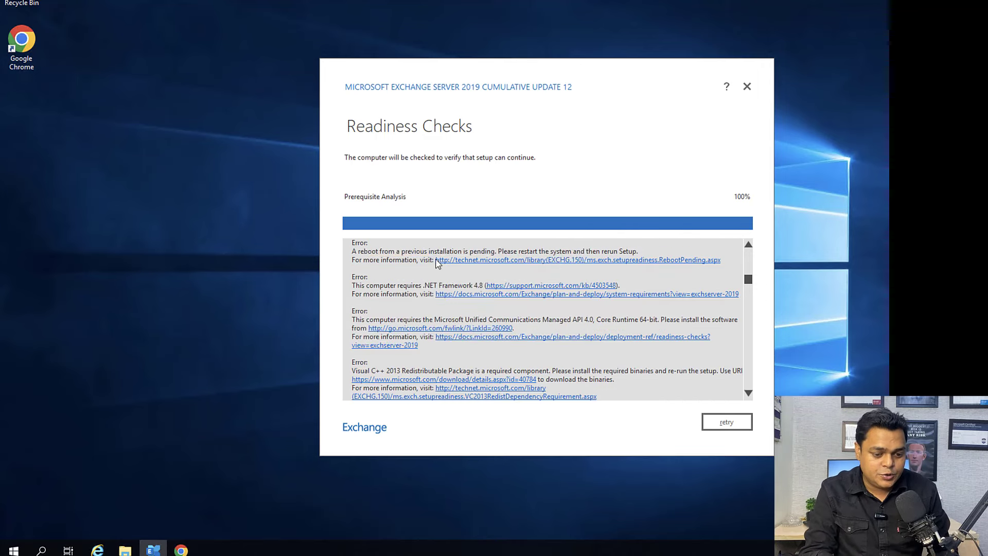
pyautogui.click(426, 263)
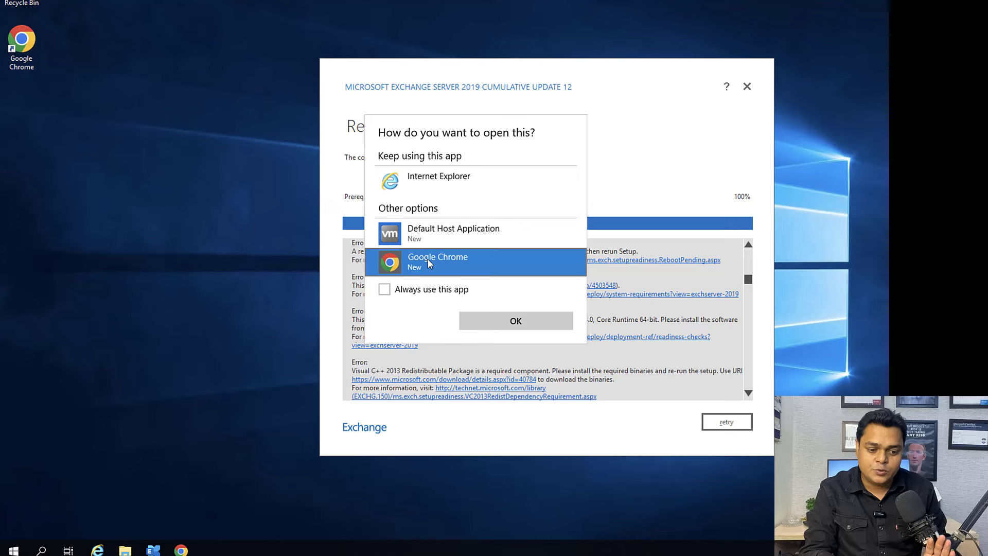
# Step: Open the link in Chrome and download UcmaRuntimeSetup.exe from the UCMA 4.0 Runtime page
pyautogui.click(519, 322)
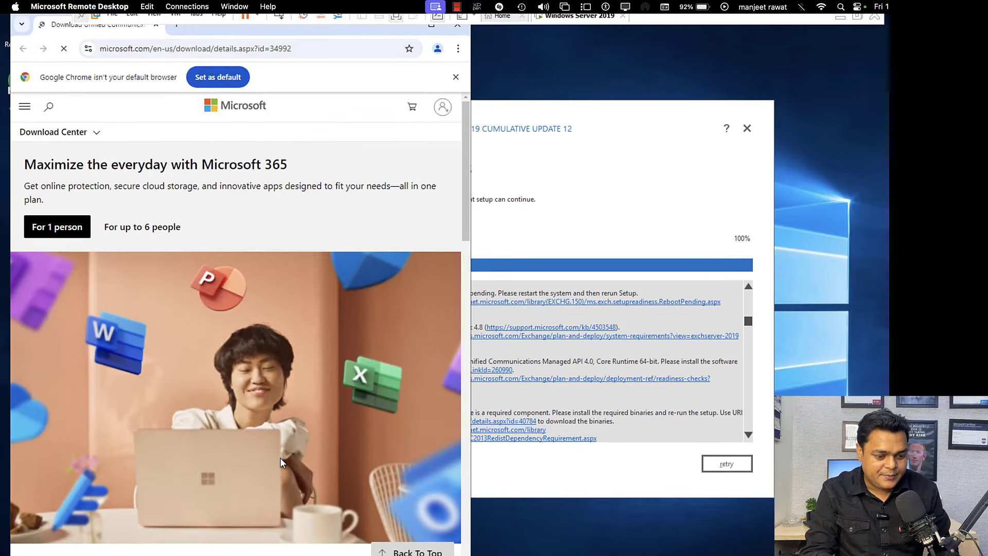
pyautogui.scroll(-5, 280, 458)
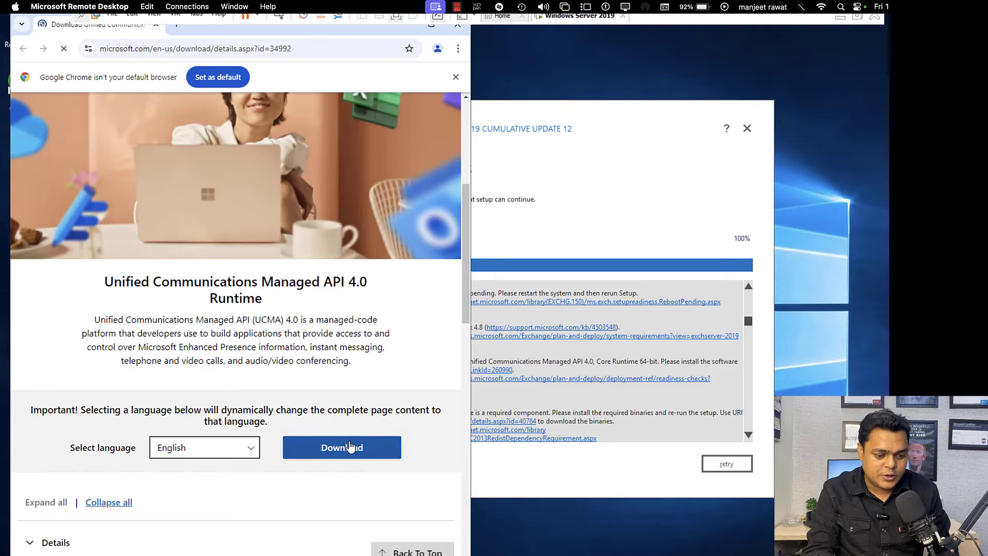
pyautogui.click(350, 447)
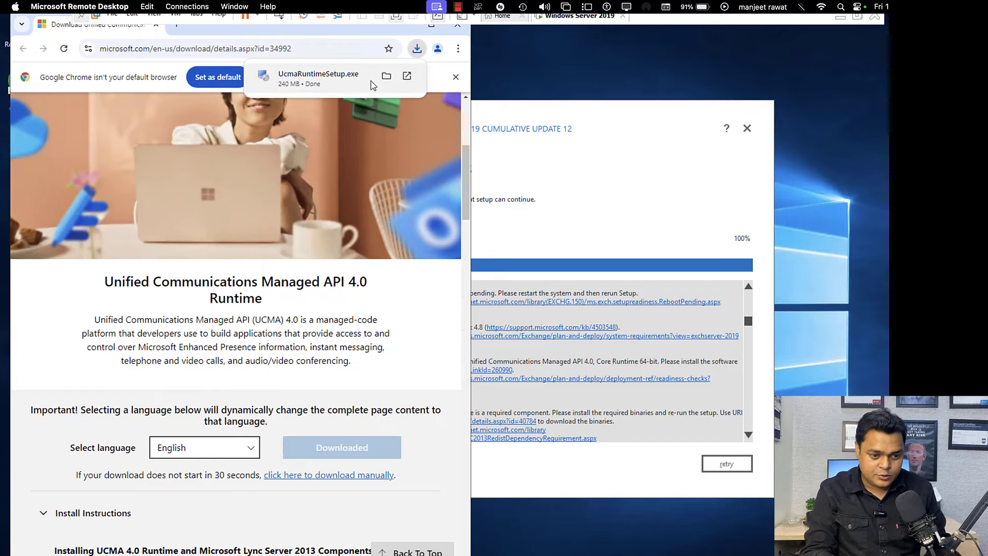
# Step: Run UcmaRuntimeSetup.exe from the Downloads folder, accept its license and start installing
pyautogui.click(386, 76)
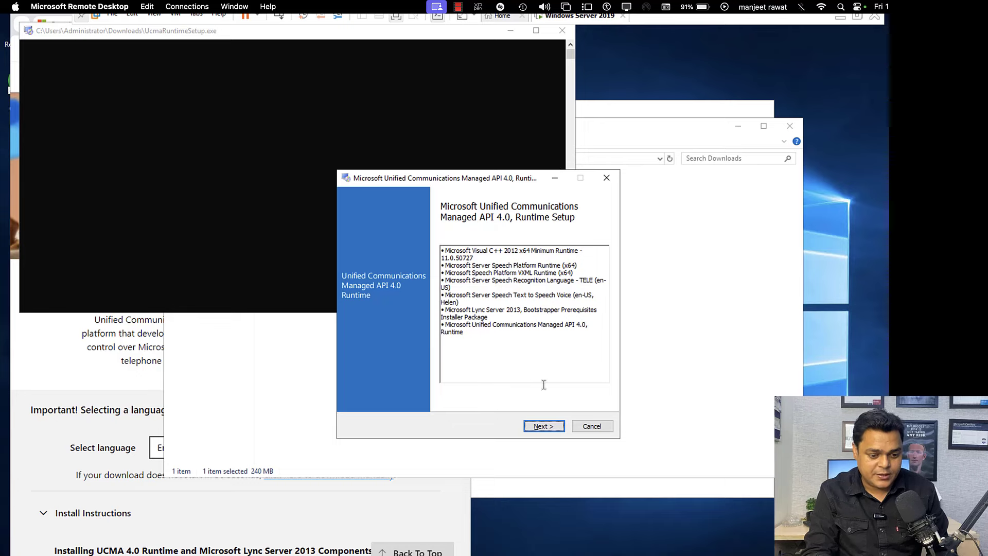
pyautogui.click(541, 427)
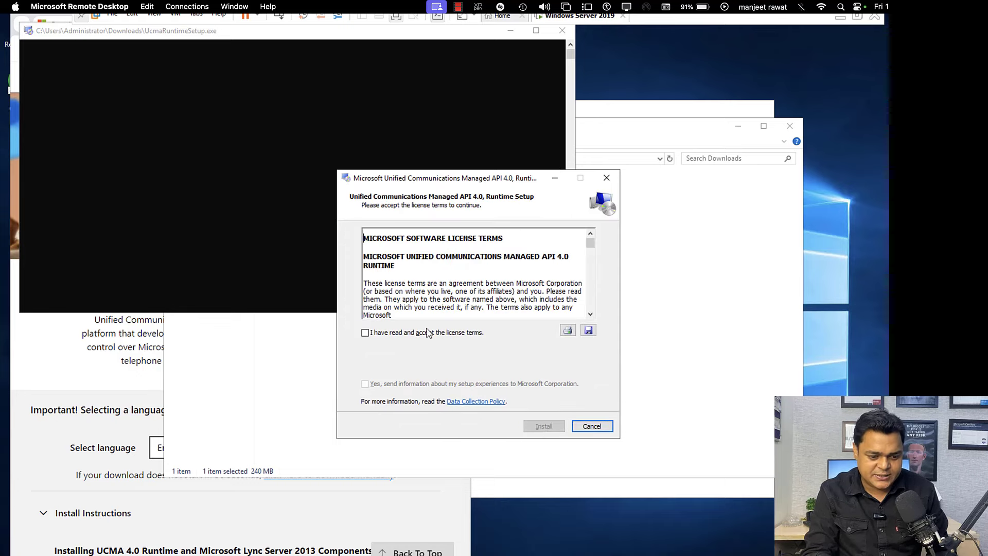
pyautogui.click(428, 333)
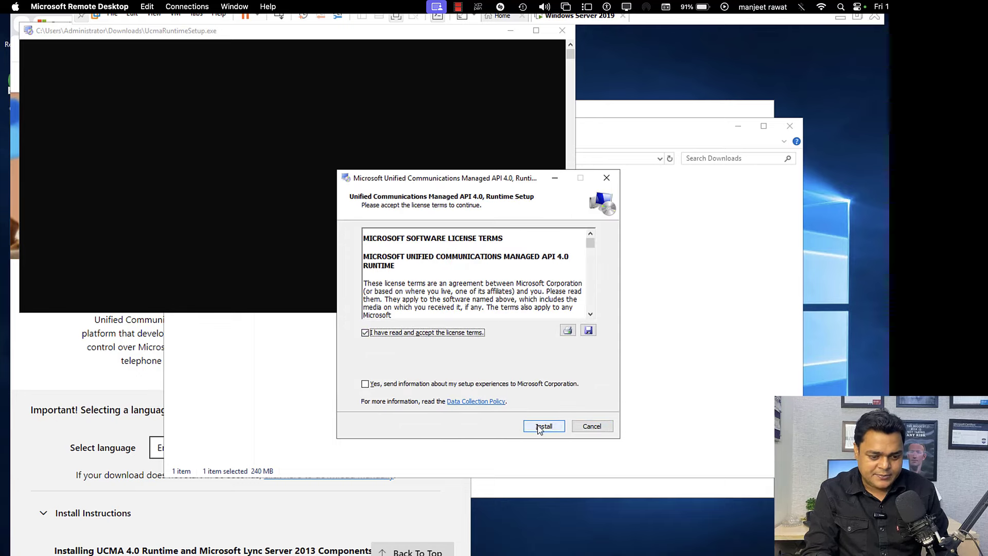
pyautogui.click(539, 429)
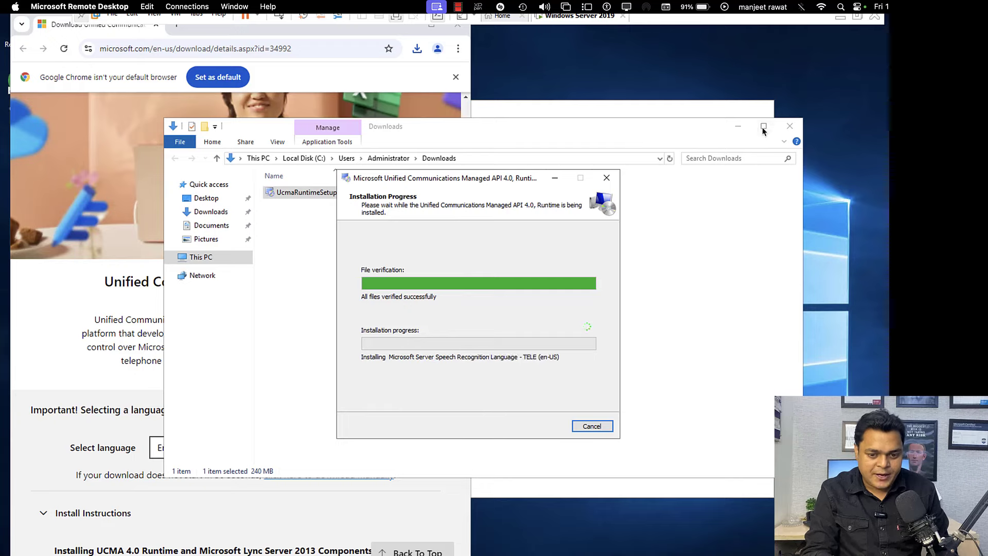
# Step: Close the Downloads folder, bring Exchange setup forward and move Chrome down and left
pyautogui.click(789, 126)
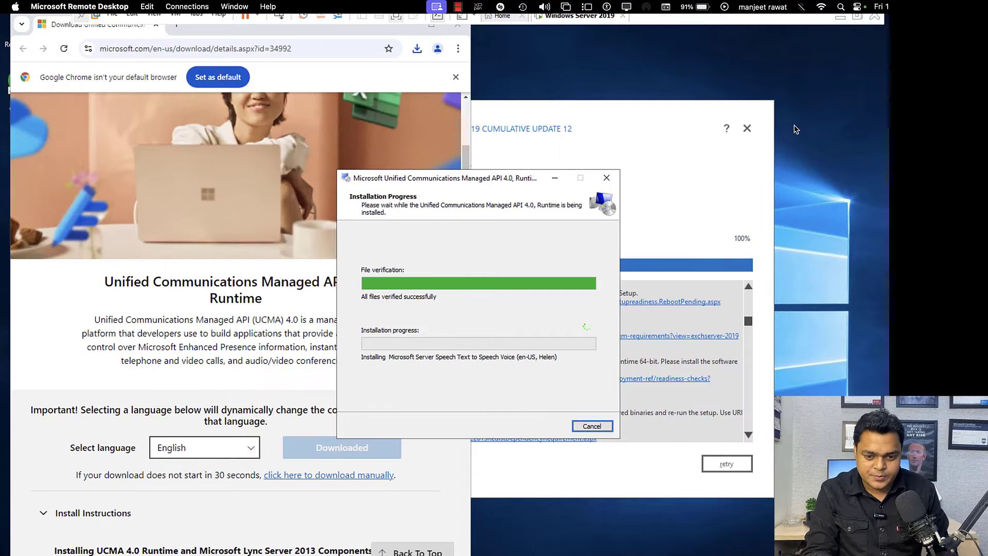
pyautogui.click(650, 153)
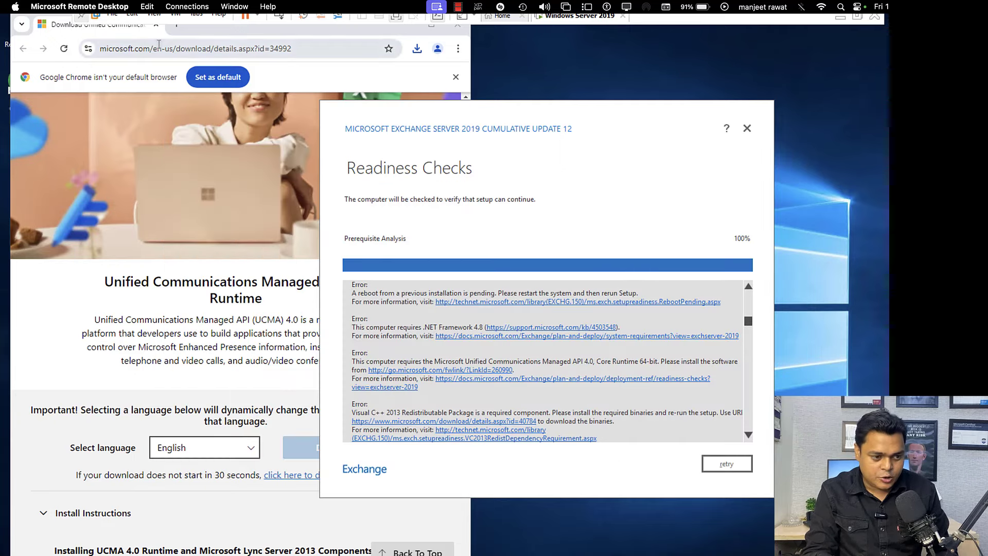
pyautogui.moveTo(223, 27); pyautogui.dragTo(203, 100)
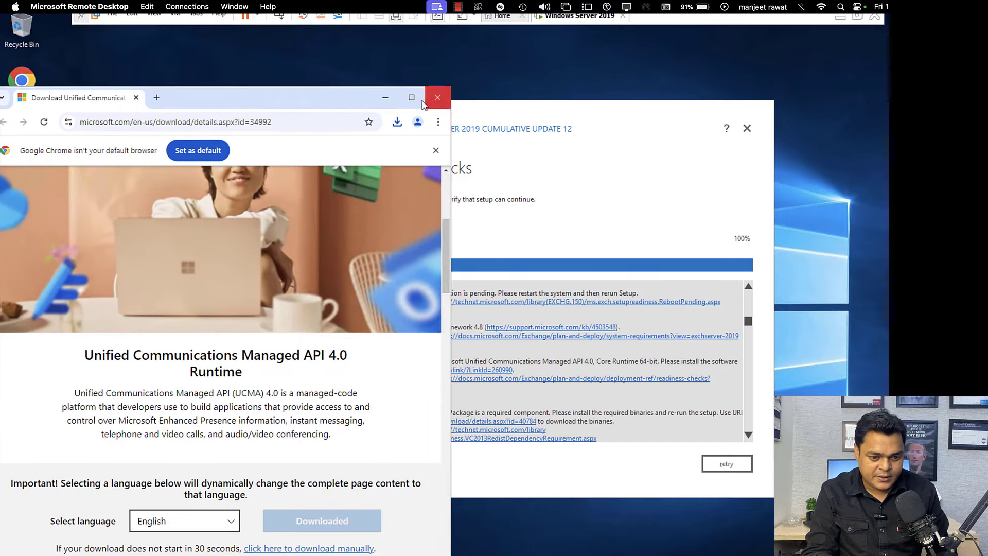
# Step: Close Chrome and all Internet Explorer tabs after glancing at the .NET Framework 4.8 support article
pyautogui.click(437, 97)
pyautogui.scroll(3, 416, 309)
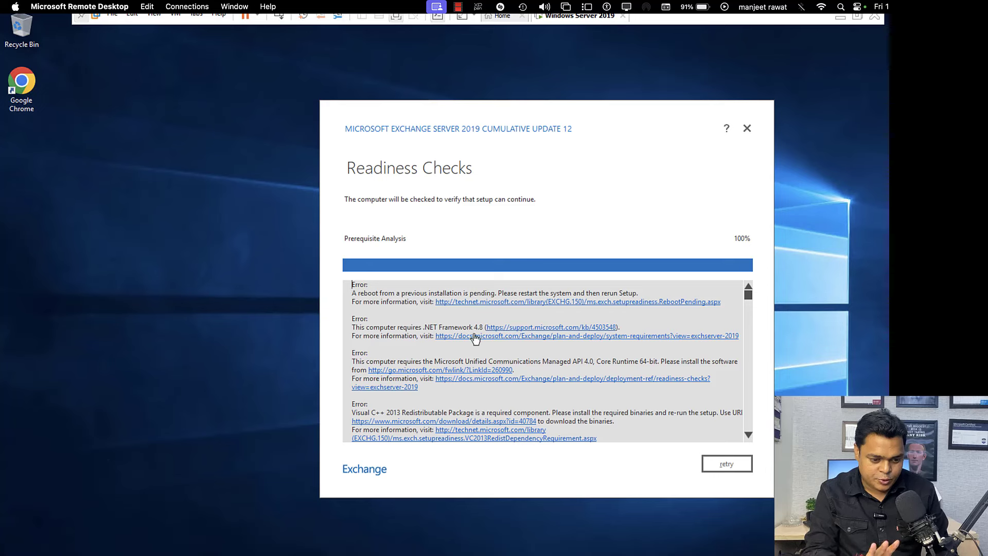
pyautogui.click(518, 329)
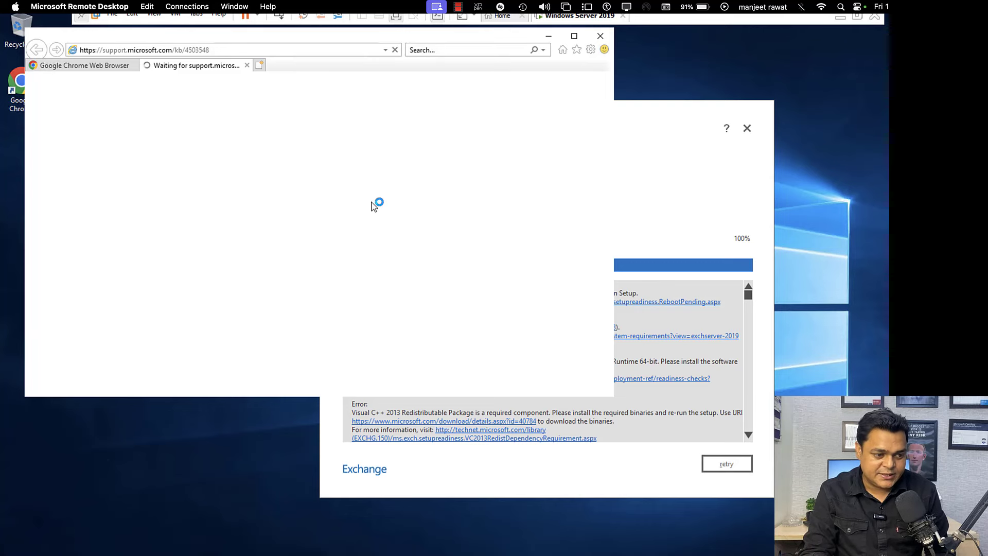
pyautogui.click(600, 36)
pyautogui.click(305, 224)
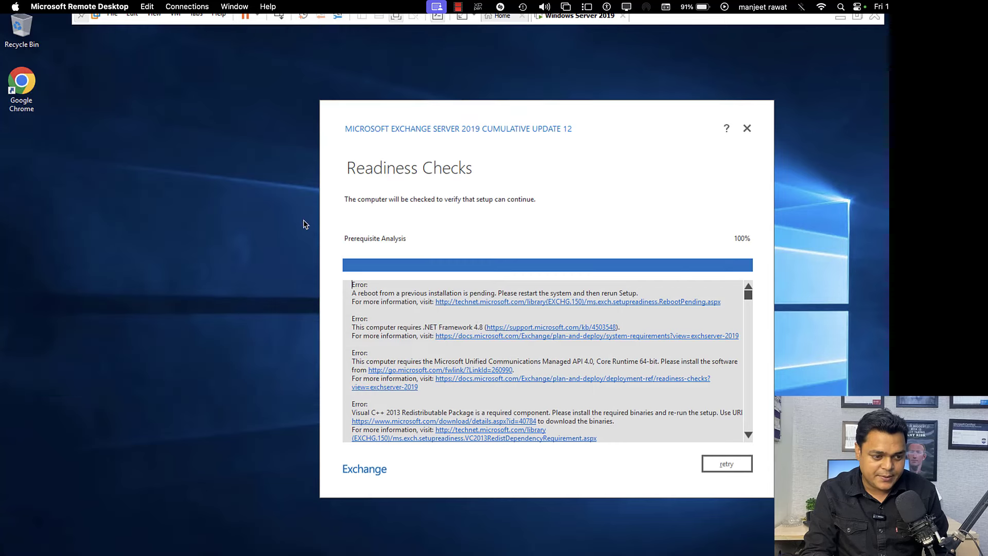
# Step: Finish and close the completed UCMA installer
pyautogui.moveTo(399, 549)
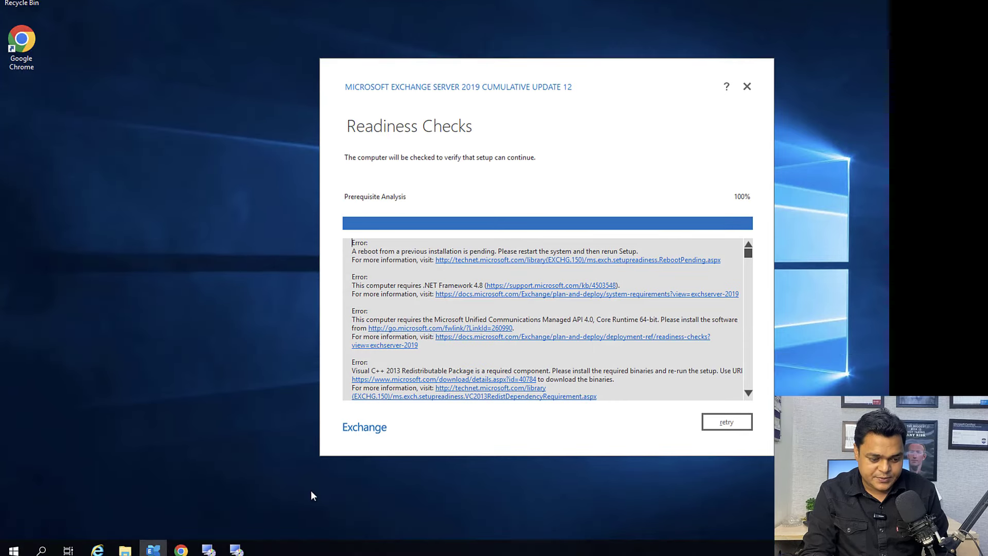
pyautogui.click(235, 550)
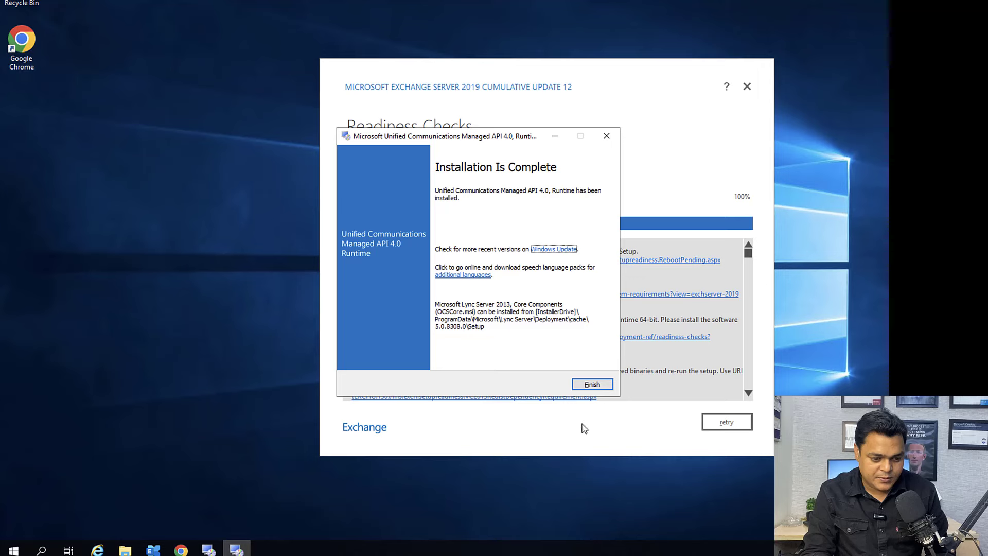
pyautogui.click(591, 385)
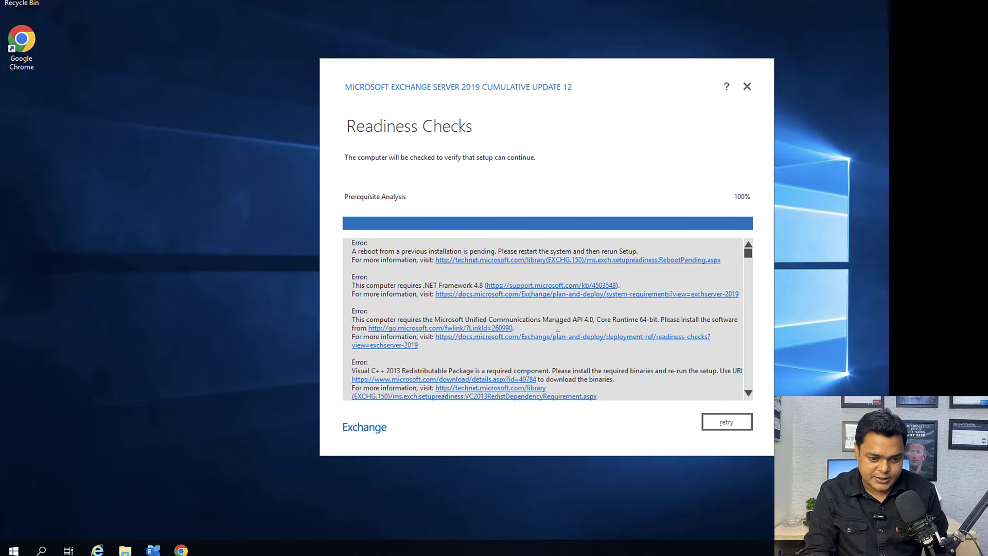
# Step: From Exchange setup's .NET 4.8 link, save and run the offline installer NDP48-x86-x64-AllOS-ENU.exe
pyautogui.click(518, 288)
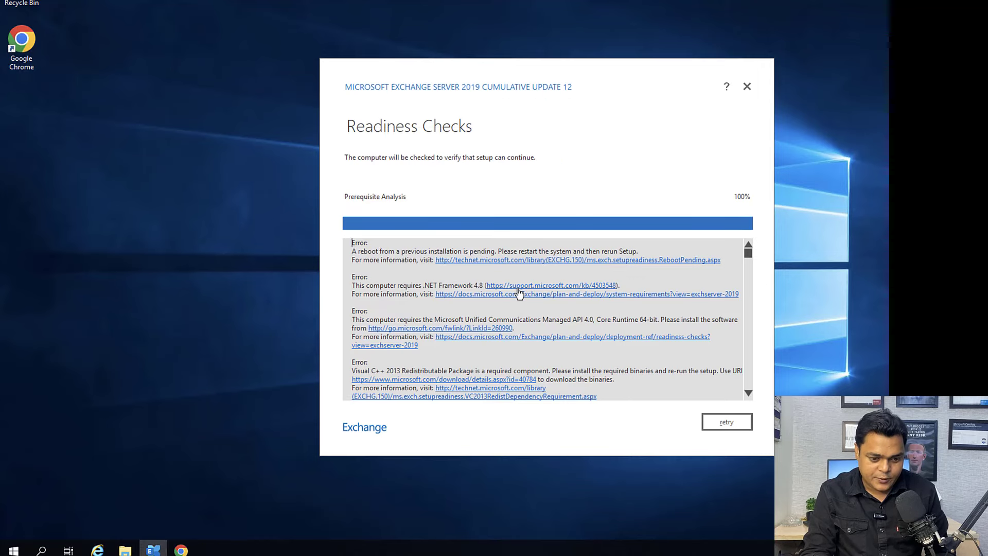
pyautogui.click(518, 289)
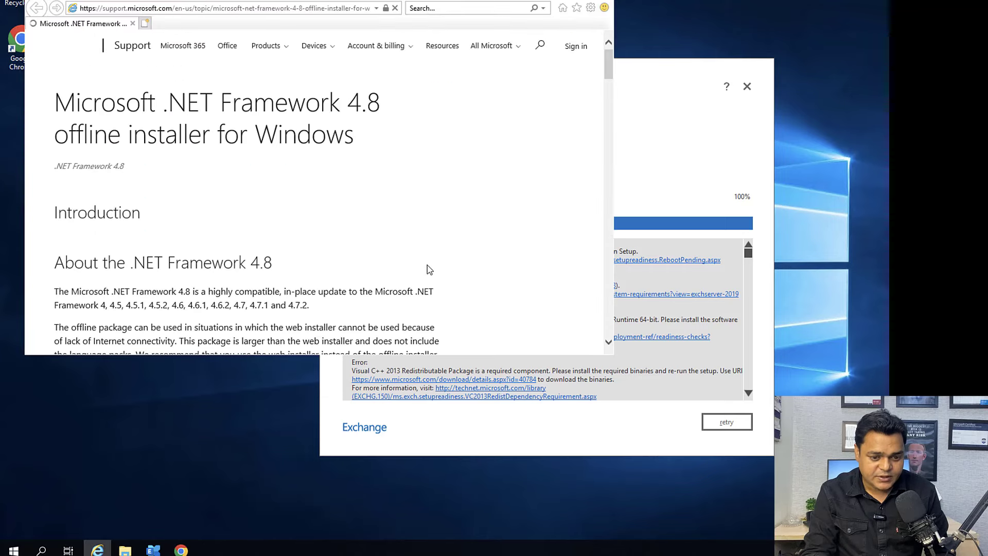
pyautogui.scroll(-10, 427, 265)
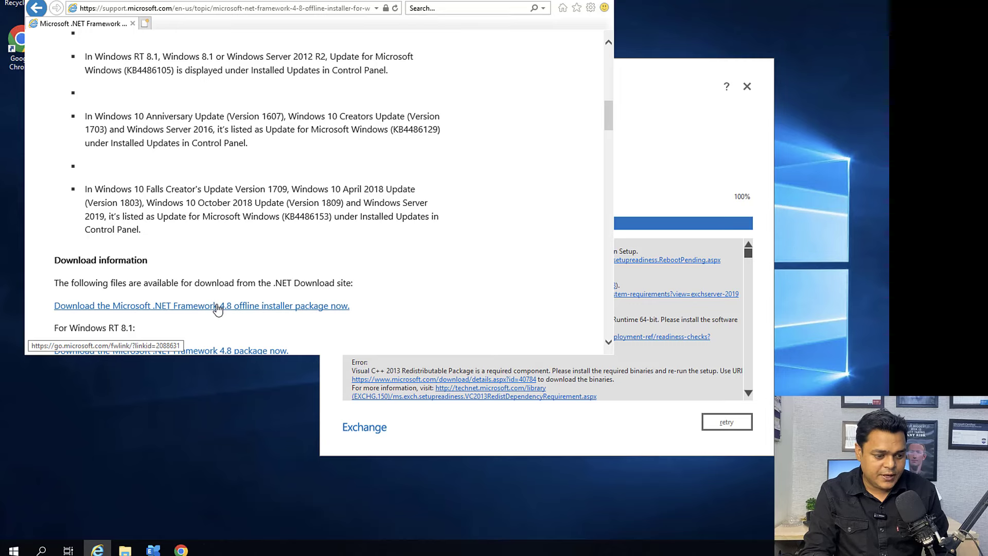
pyautogui.click(217, 307)
pyautogui.click(414, 262)
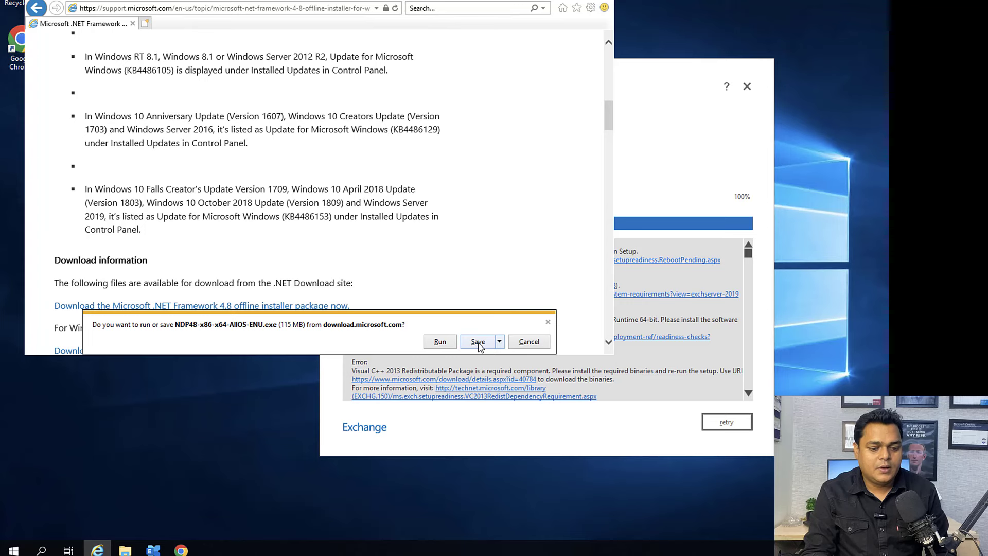
pyautogui.click(478, 342)
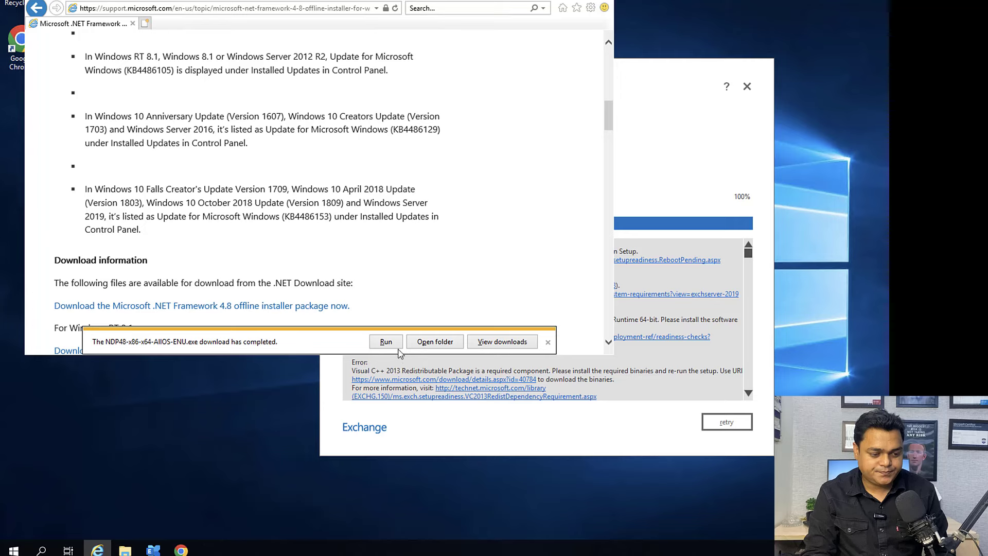
pyautogui.click(390, 342)
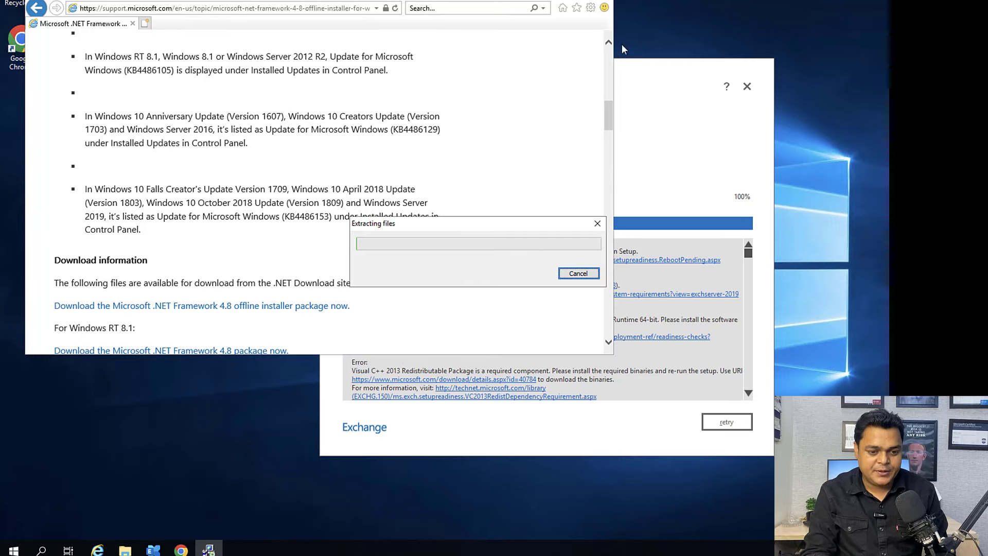
# Step: Close the browser and move the .NET file-extraction progress dialog aside
pyautogui.click(601, 14)
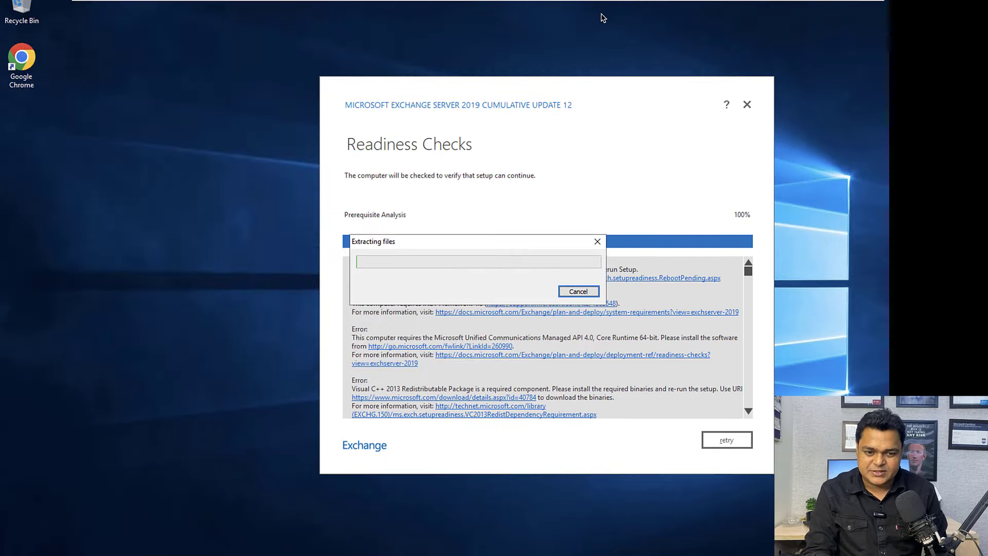
pyautogui.moveTo(514, 248); pyautogui.dragTo(159, 205)
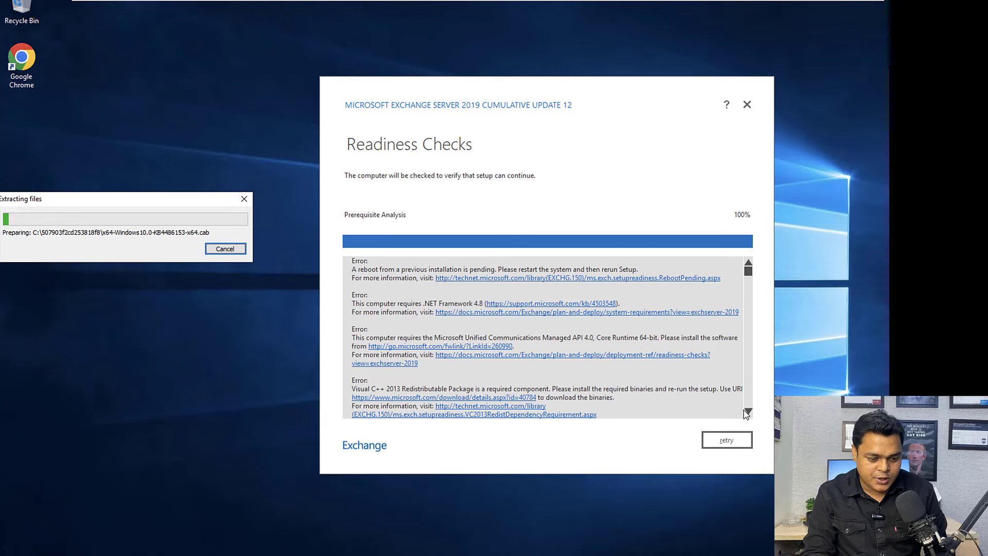
pyautogui.moveTo(749, 411); pyautogui.dragTo(749, 411)
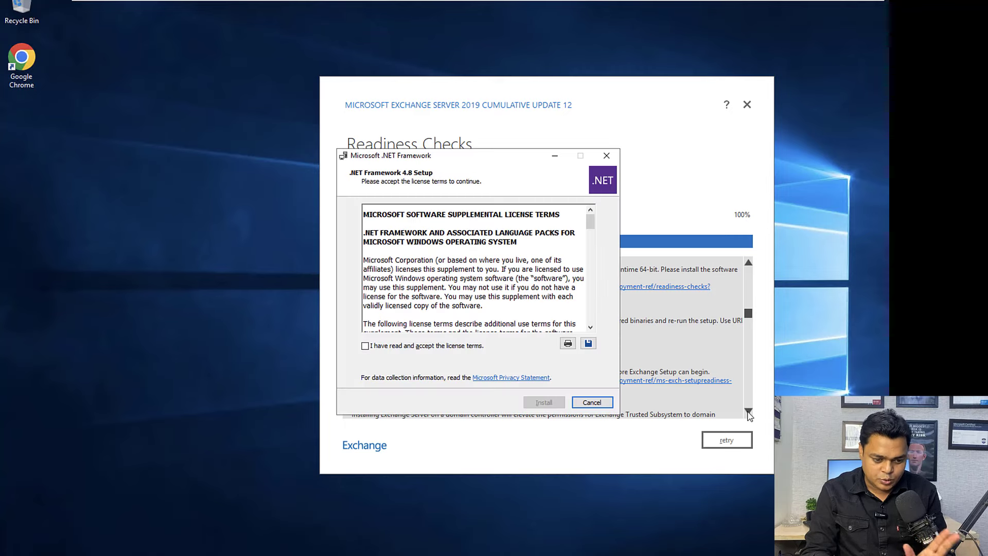
pyautogui.click(749, 412)
# Step: Accept the .NET Framework 4.8 license terms and start its installation
pyautogui.moveTo(295, 553)
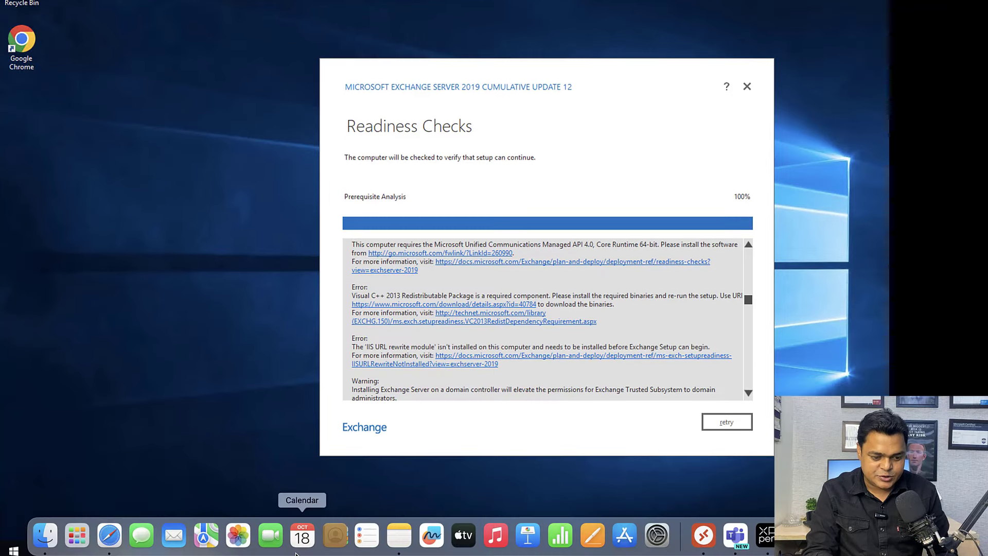
pyautogui.click(209, 550)
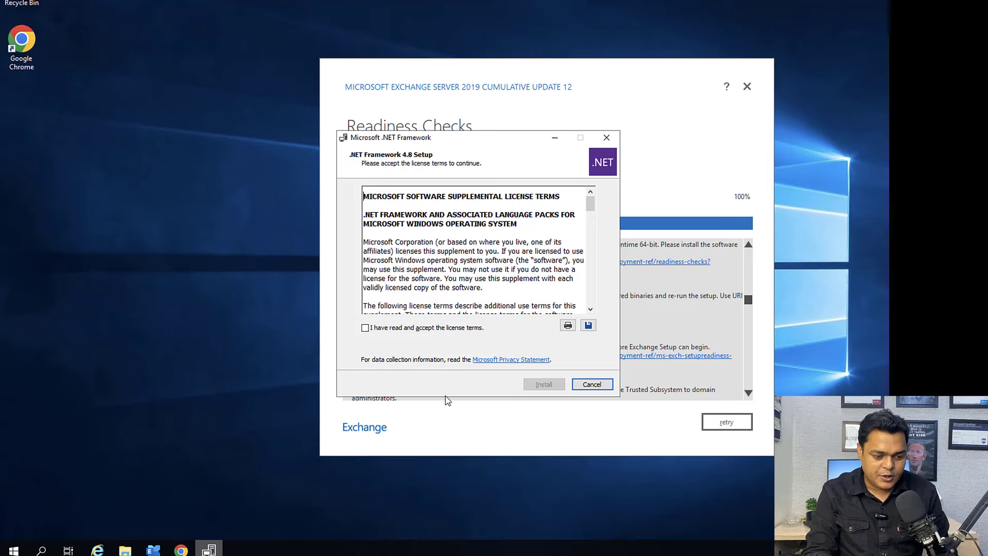
pyautogui.click(420, 327)
pyautogui.click(537, 384)
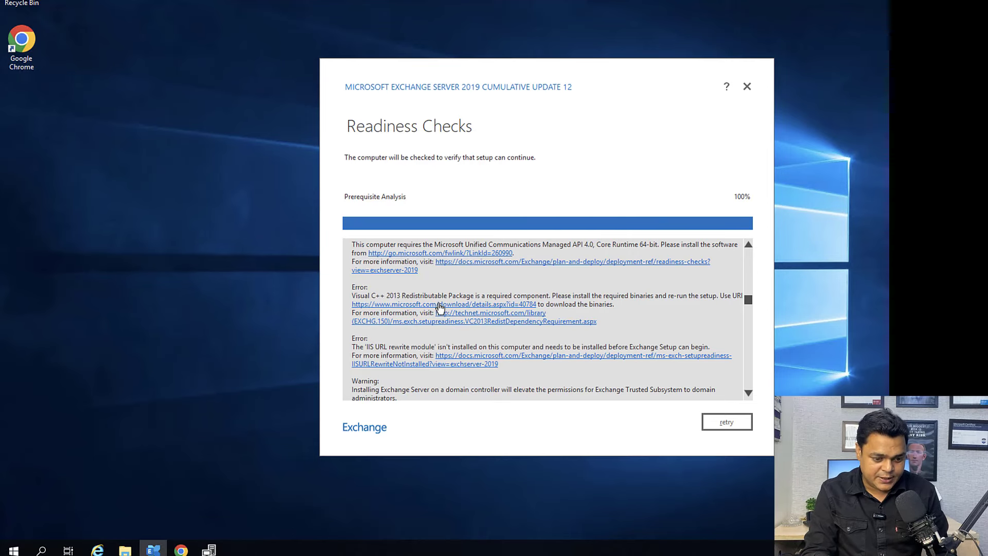
# Step: Open the Visual C++ 2013 Redistributable download page, start the download, and let .NET setup close programs
pyautogui.click(439, 304)
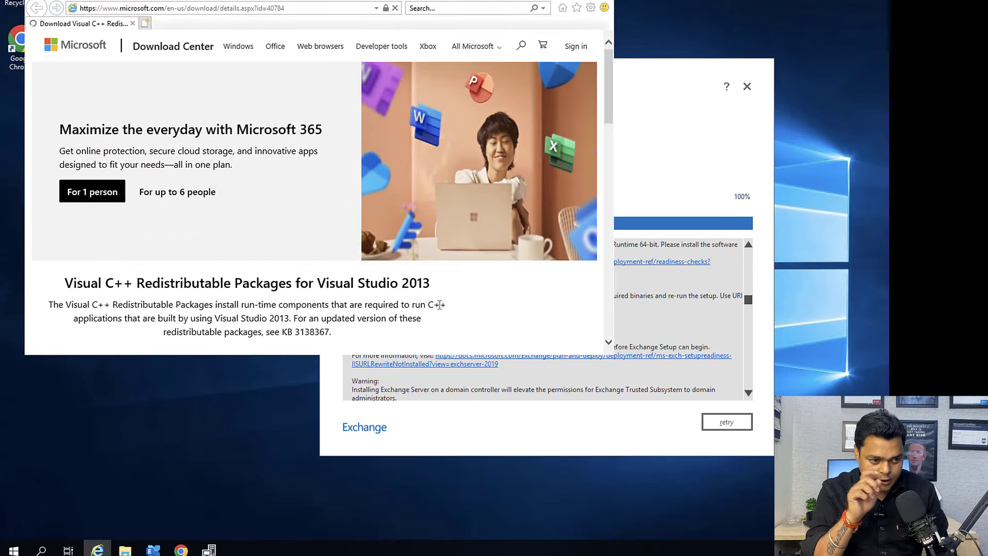
pyautogui.scroll(-5, 608, 341)
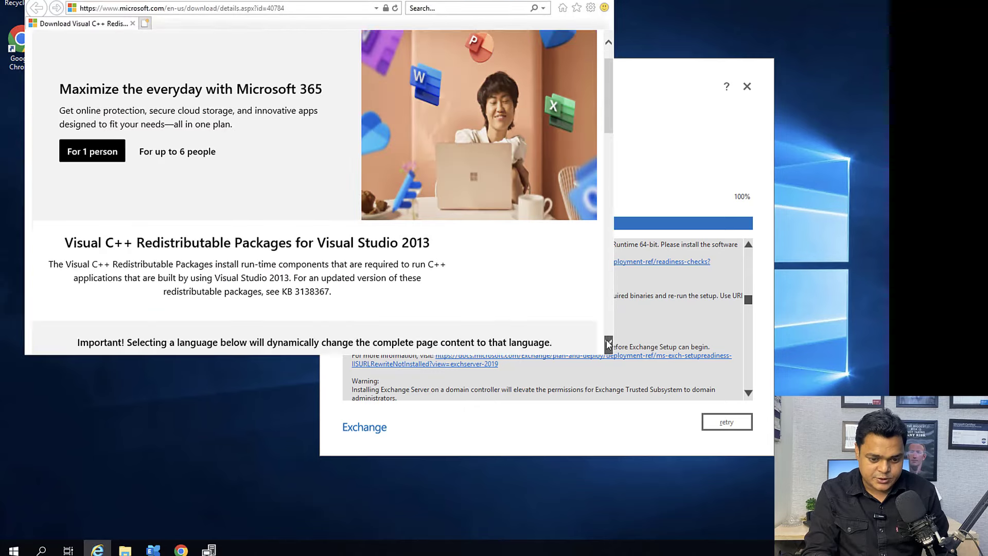
pyautogui.click(426, 175)
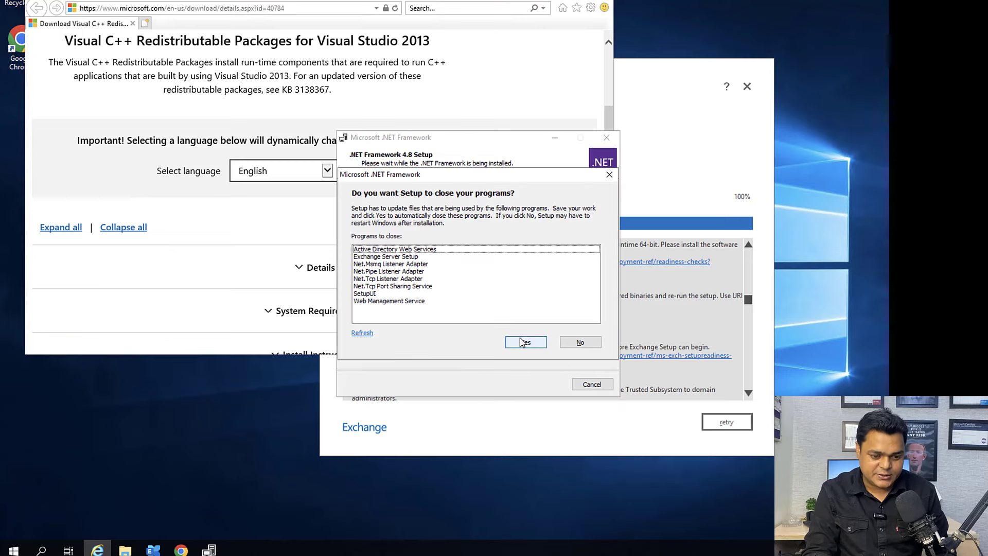
pyautogui.click(523, 343)
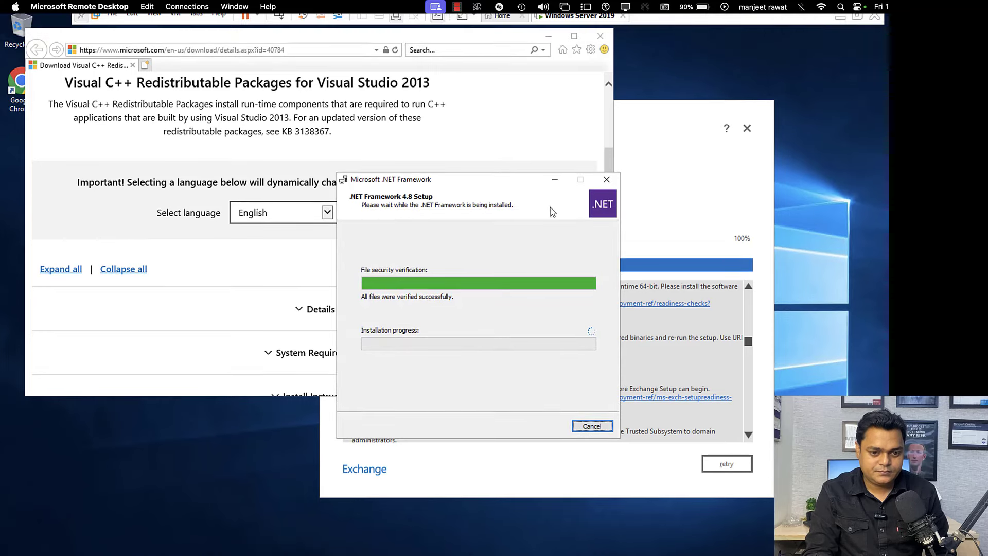
# Step: Rearrange the .NET setup, browser and Exchange readiness windows so the download page is clear
pyautogui.moveTo(503, 184); pyautogui.dragTo(805, 250)
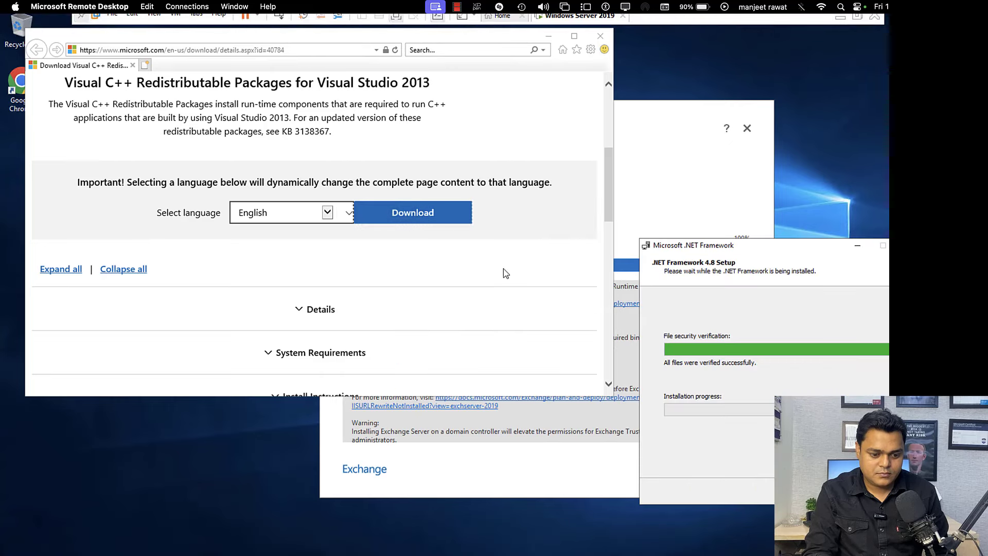
pyautogui.click(430, 216)
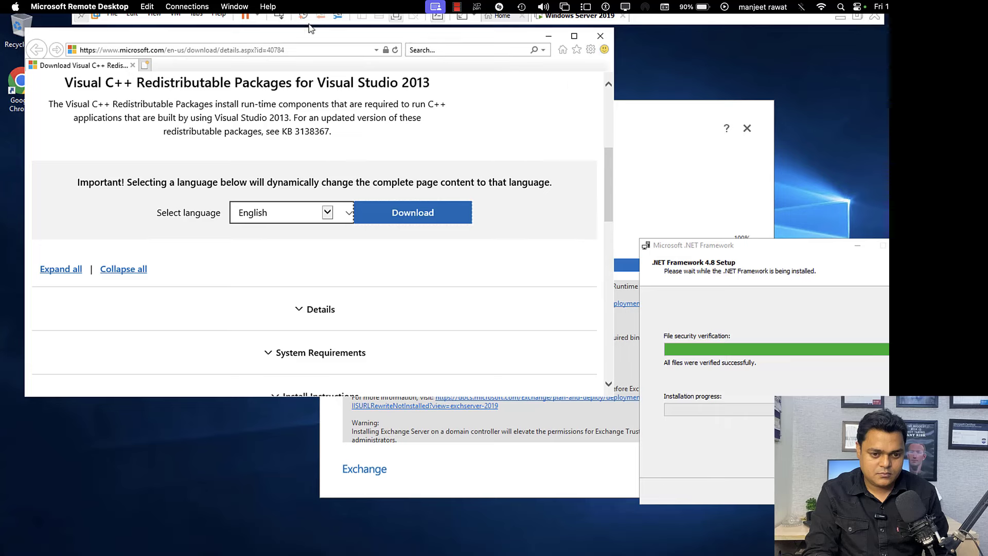
pyautogui.moveTo(81, 32); pyautogui.dragTo(76, 108)
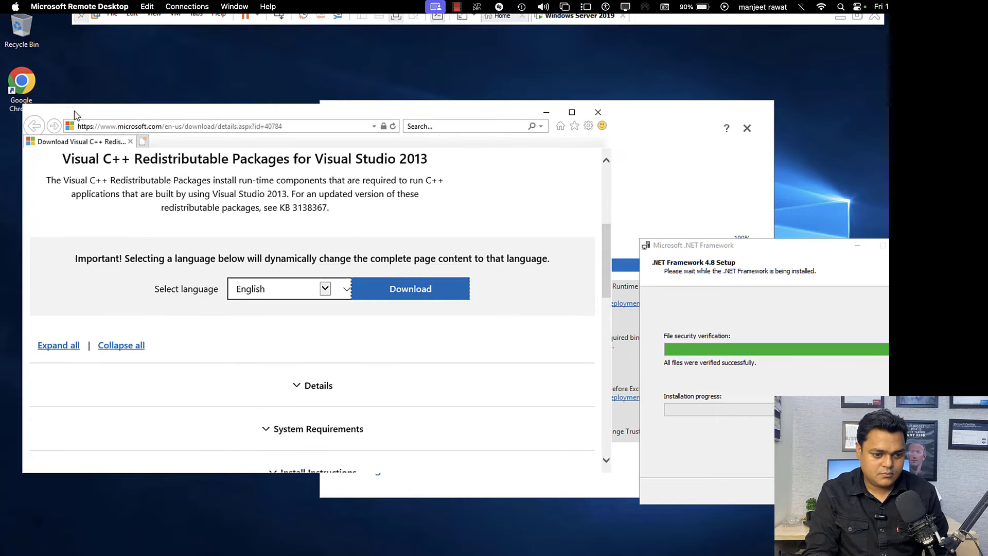
pyautogui.click(654, 172)
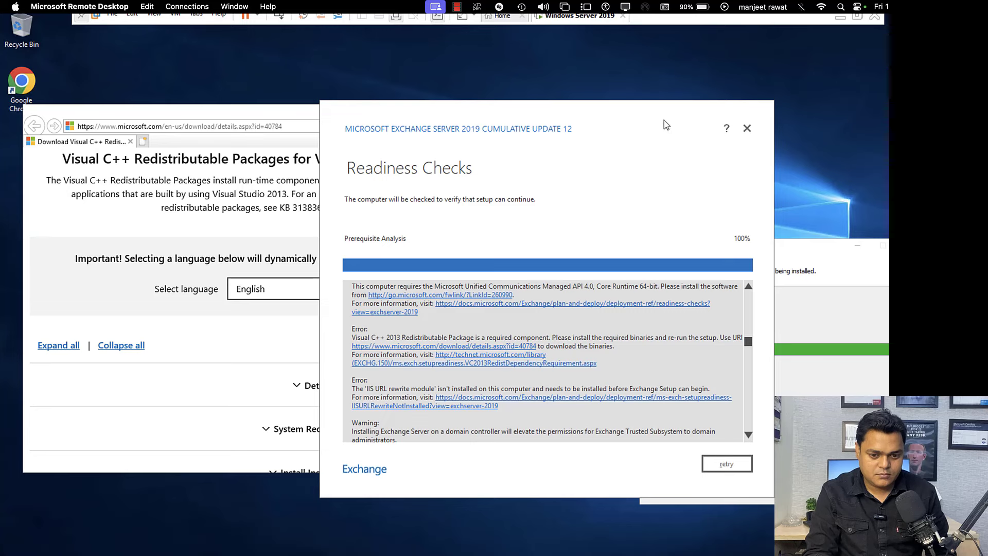
pyautogui.moveTo(664, 120); pyautogui.dragTo(744, 272)
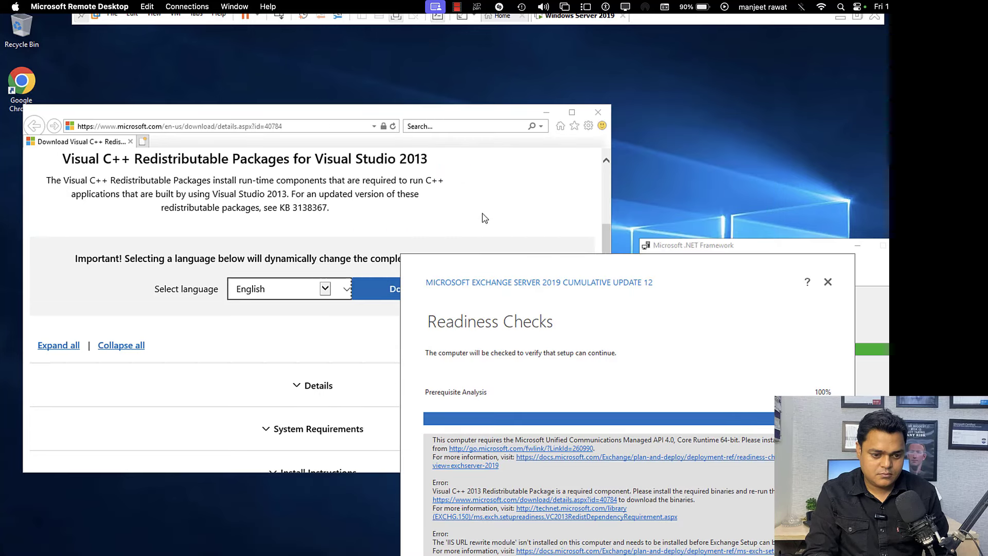
pyautogui.click(481, 117)
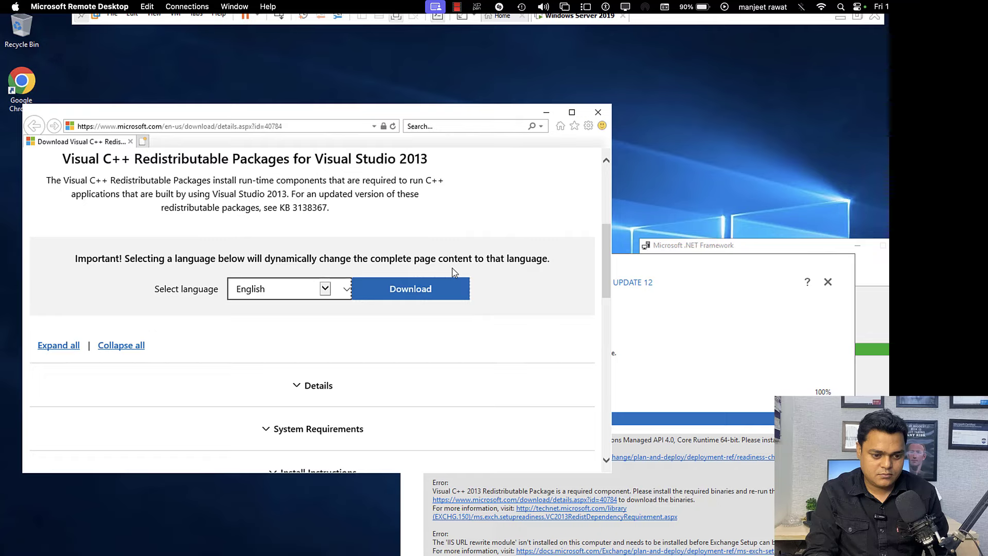
# Step: Retry the Visual C++ download and select the download page's web address
pyautogui.scroll(-10, 451, 273)
pyautogui.scroll(15, 452, 273)
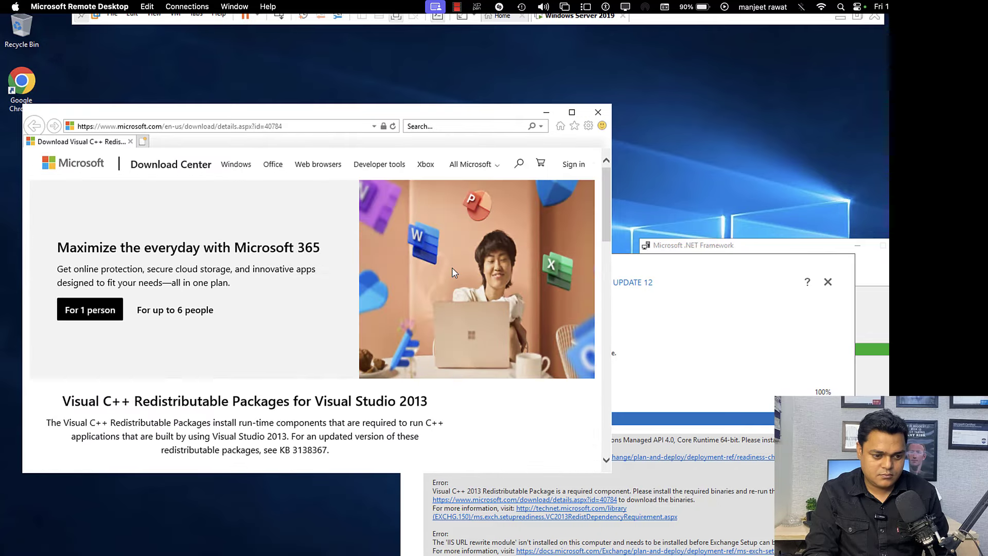
pyautogui.scroll(-3, 452, 267)
pyautogui.click(380, 389)
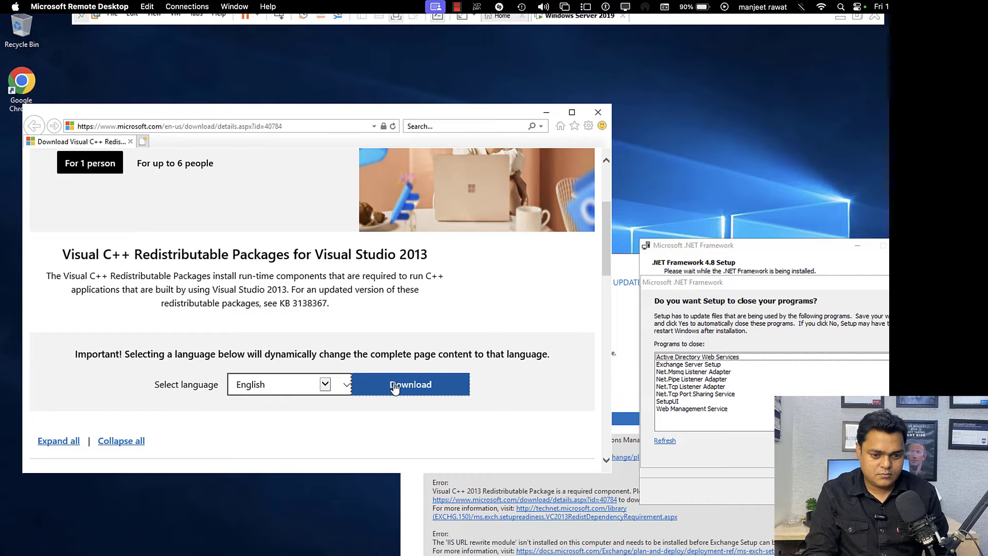
pyautogui.click(298, 125)
pyautogui.hotkey('ctrl', 'c')
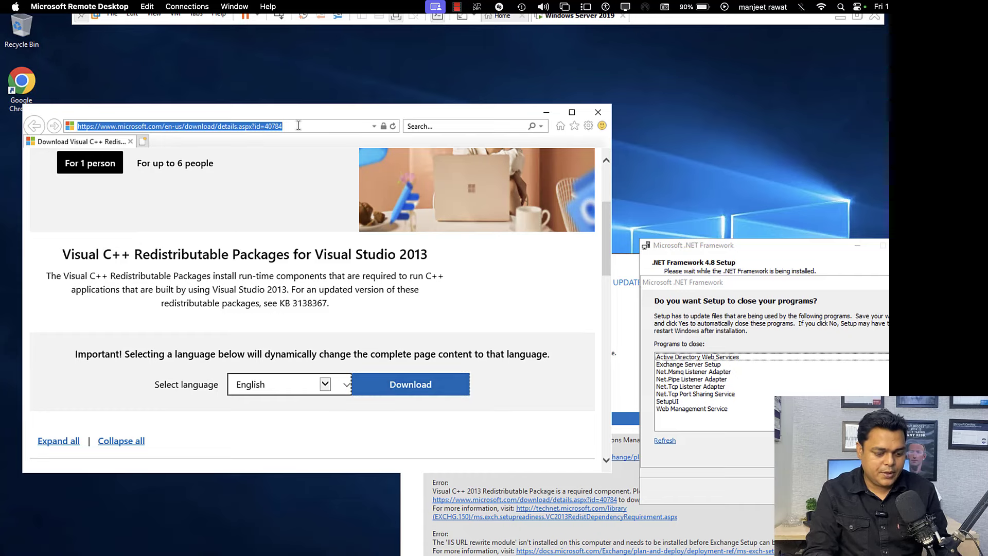
# Step: Load the Visual C++ 2013 download page in maximized Chrome and download vcredist_x64.exe
pyautogui.click(21, 82)
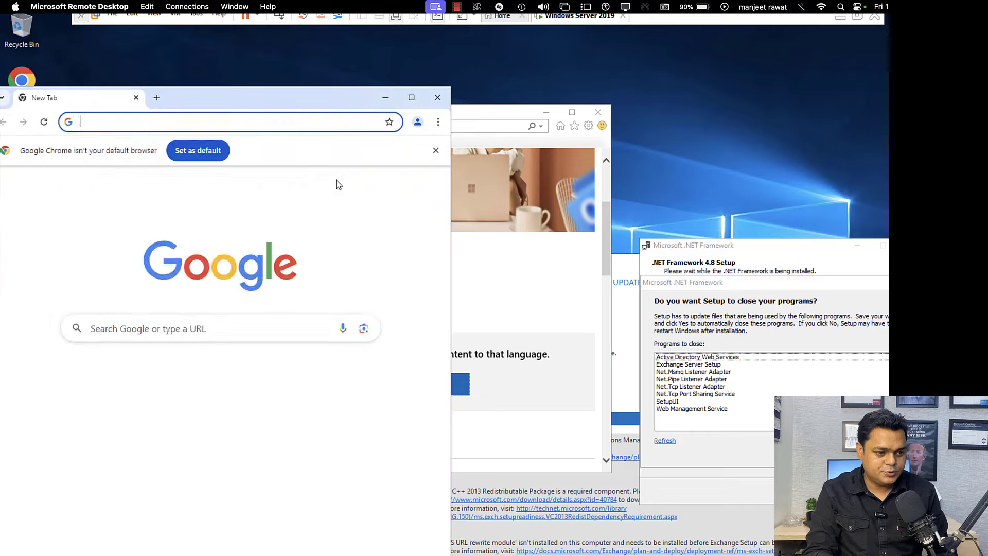
pyautogui.rightClick(322, 507)
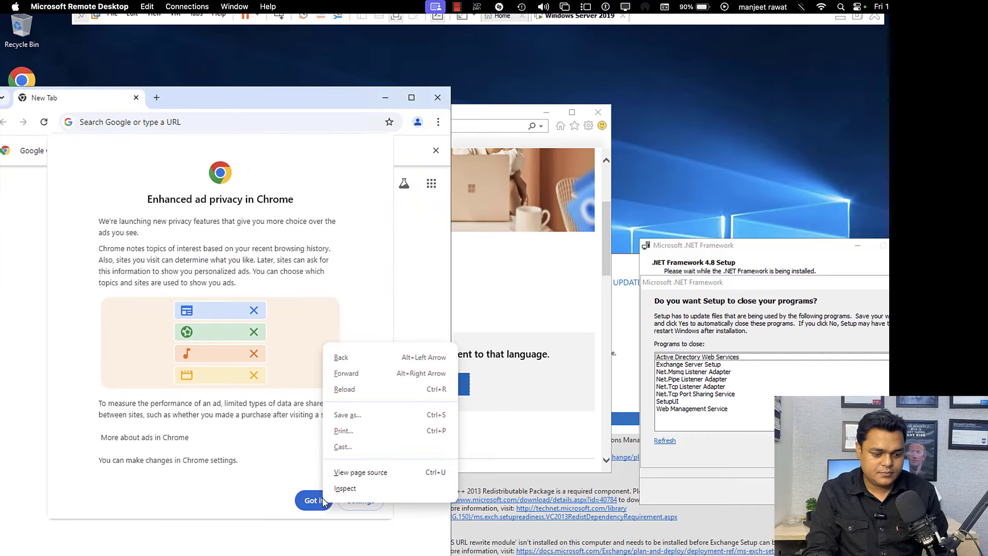
pyautogui.click(316, 506)
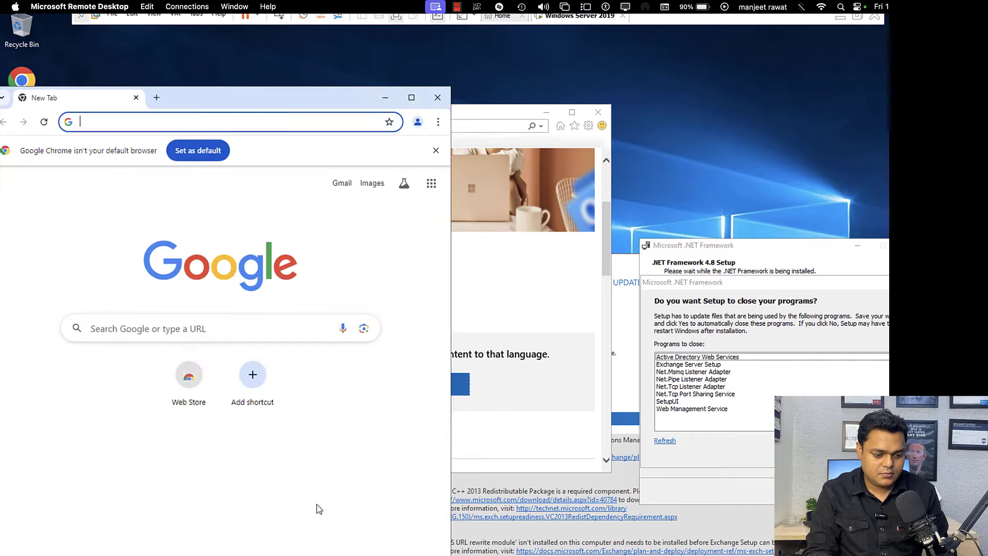
pyautogui.hotkey('ctrl', 'v')
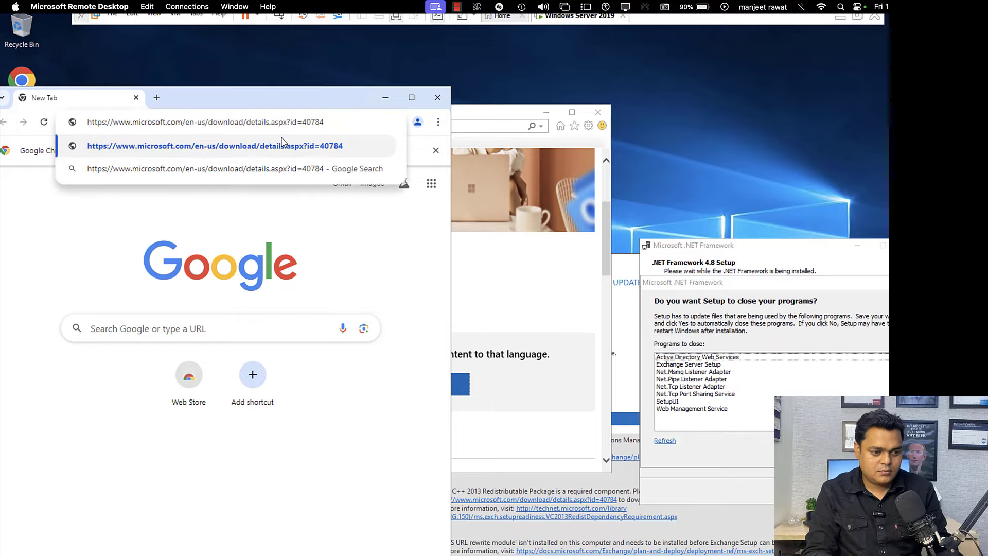
pyautogui.press('Return')
pyautogui.click(412, 98)
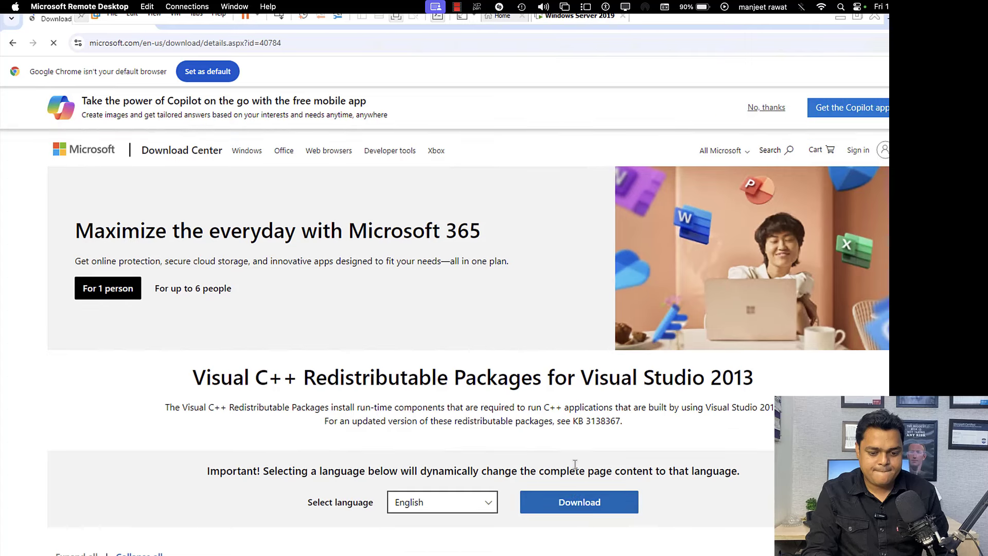
pyautogui.click(575, 504)
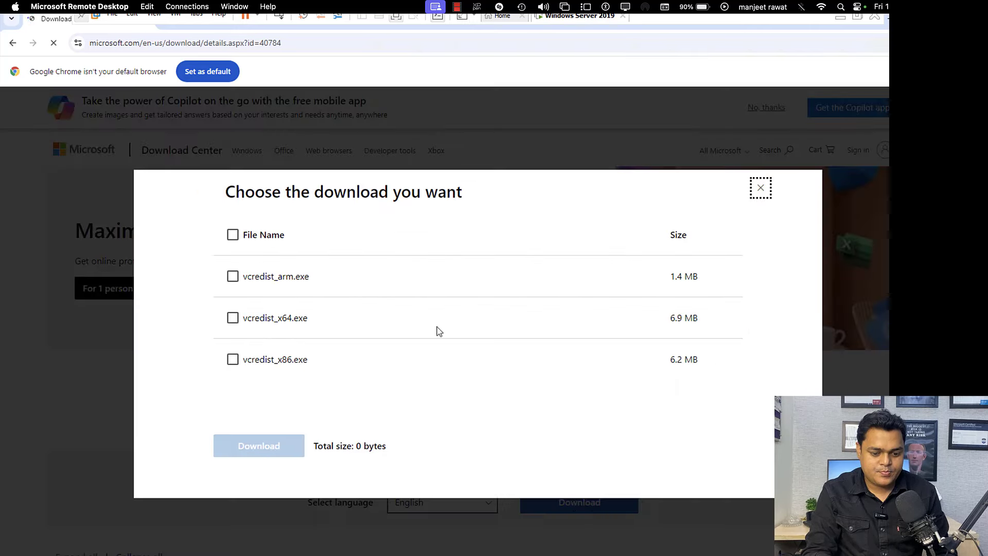
pyautogui.click(233, 318)
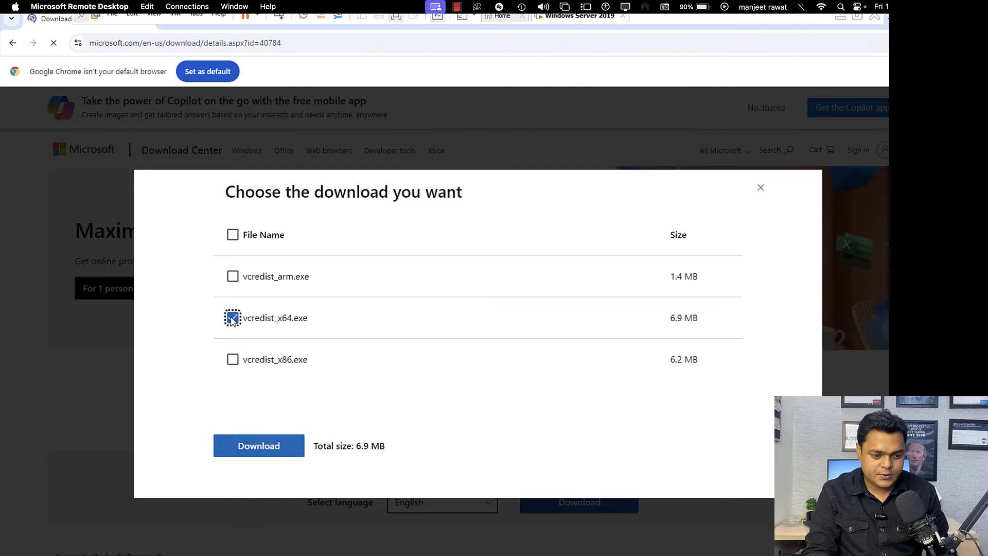
pyautogui.click(252, 444)
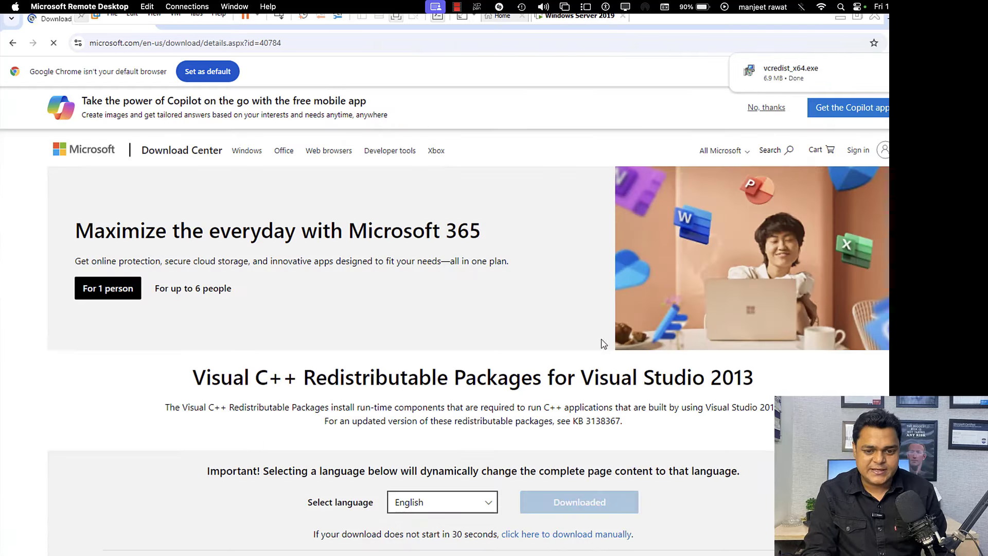
# Step: Install Visual C++ 2013 Redistributable (x64) 12.0.30501 from vcredist_x64.exe, accepting the license
pyautogui.click(789, 78)
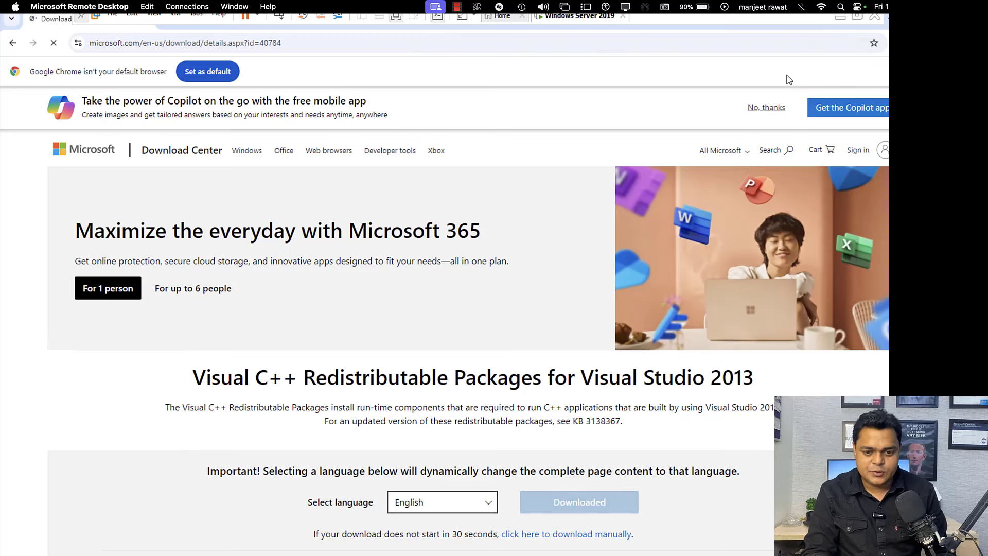
pyautogui.click(413, 348)
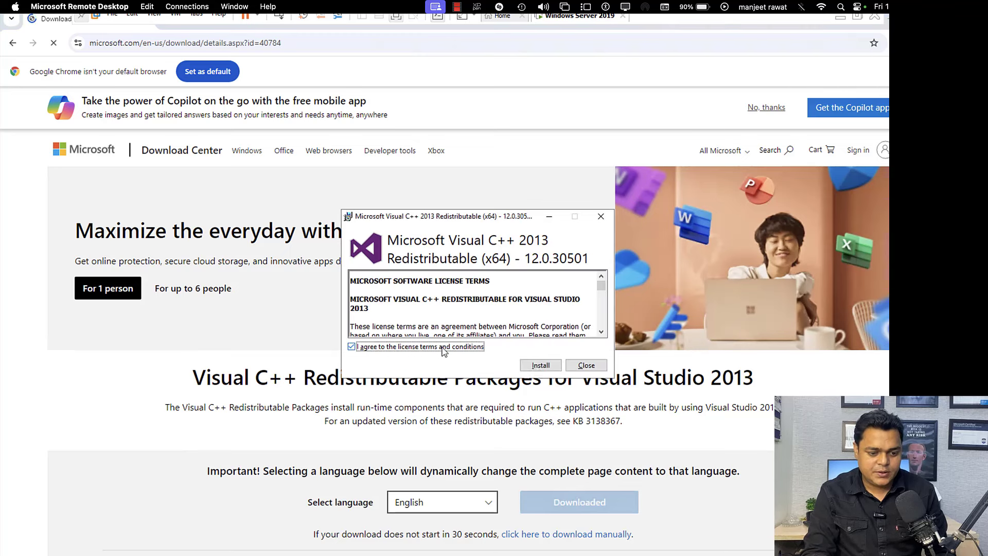
pyautogui.click(540, 364)
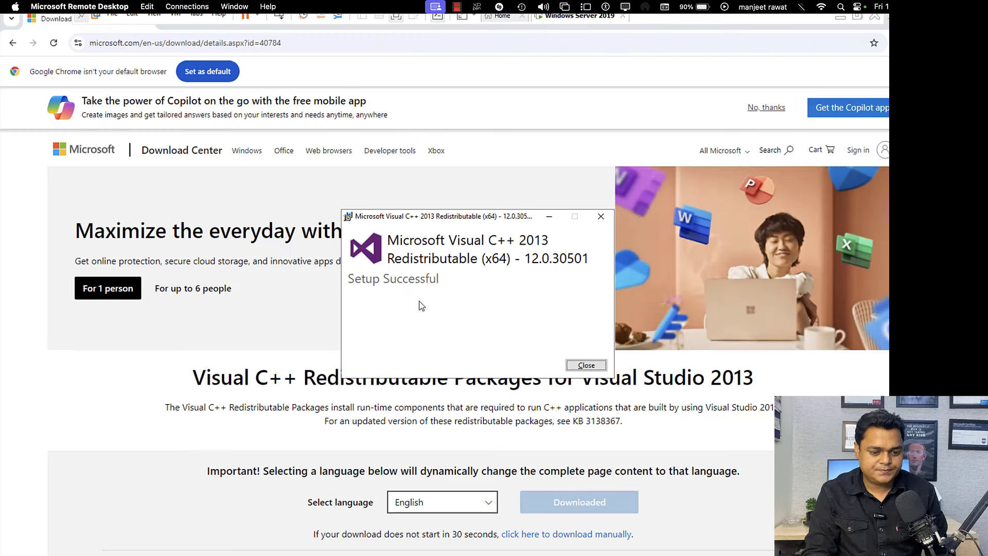
pyautogui.click(585, 365)
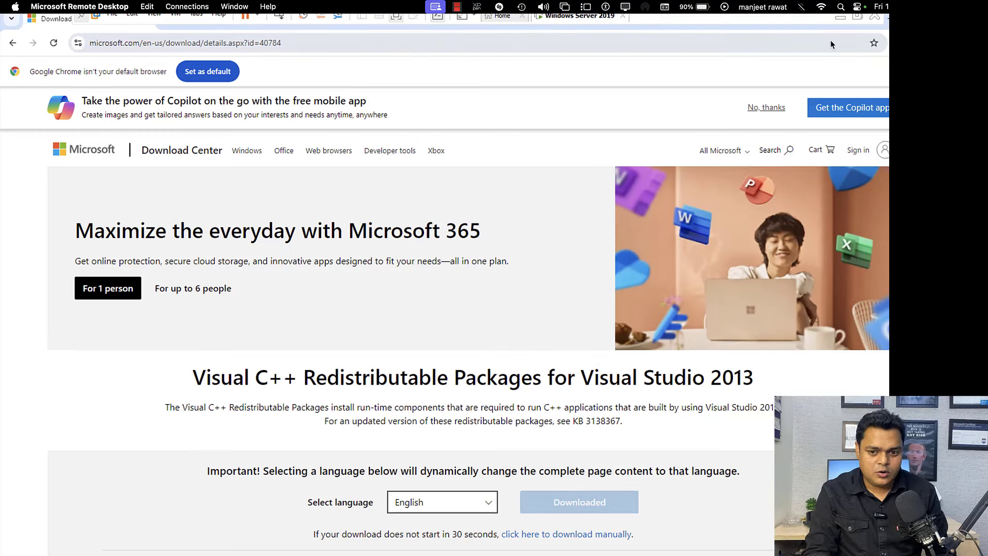
# Step: Minimize the browser and dismiss the .NET close-programs prompt so setup continues
pyautogui.click(884, 21)
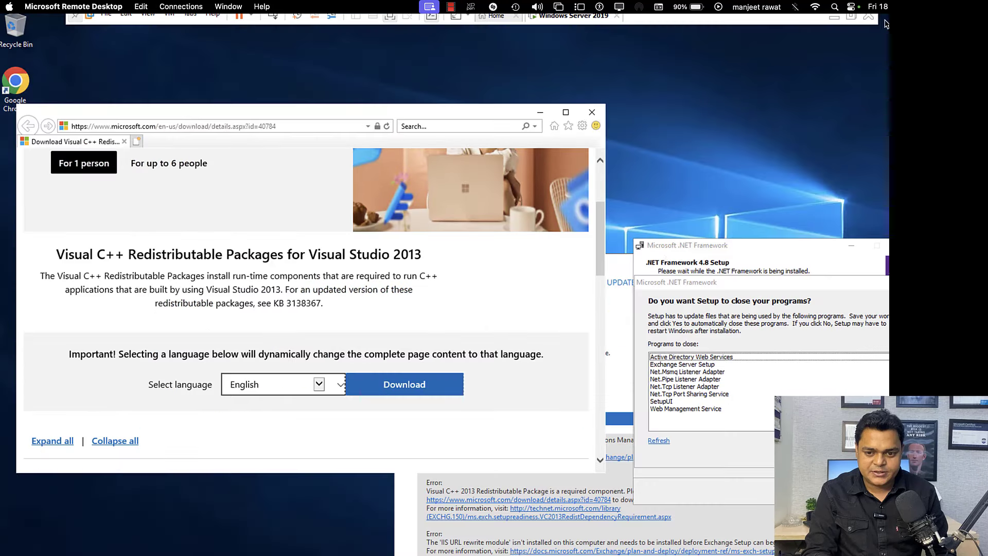
pyautogui.click(757, 254)
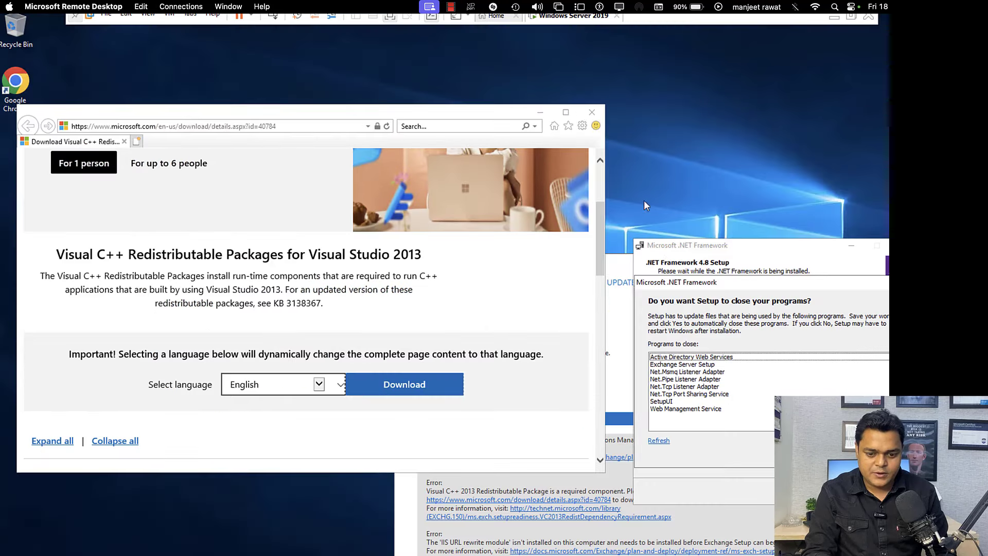
pyautogui.click(797, 453)
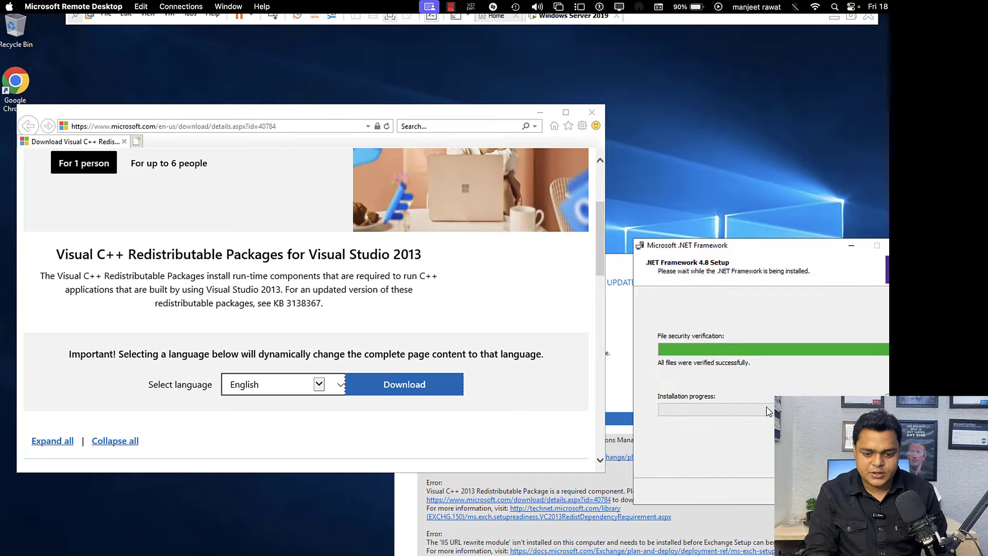
# Step: Close the Visual C++ page and open the IIS URL Rewrite help article from Readiness Checks
pyautogui.click(590, 113)
pyautogui.moveTo(543, 272); pyautogui.dragTo(432, 92)
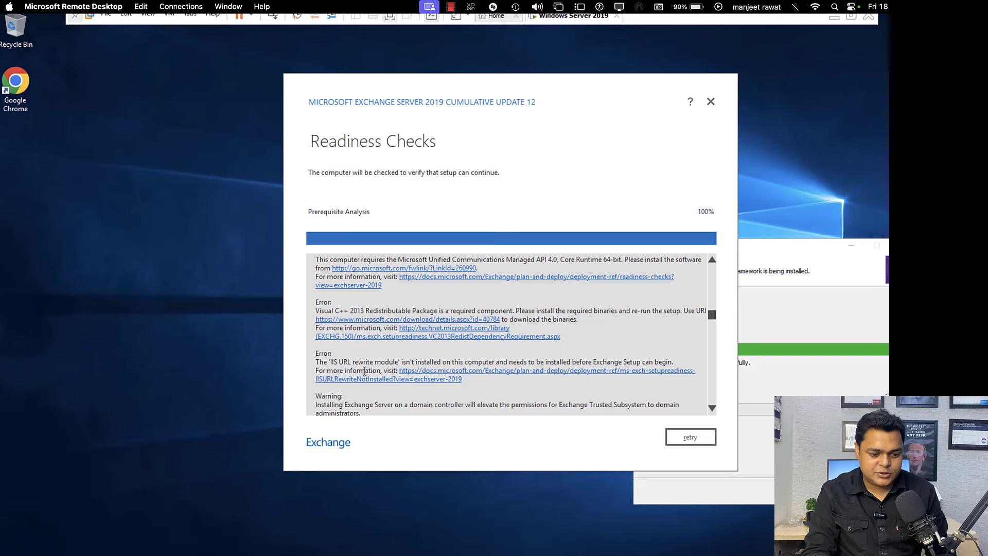
pyautogui.click(414, 378)
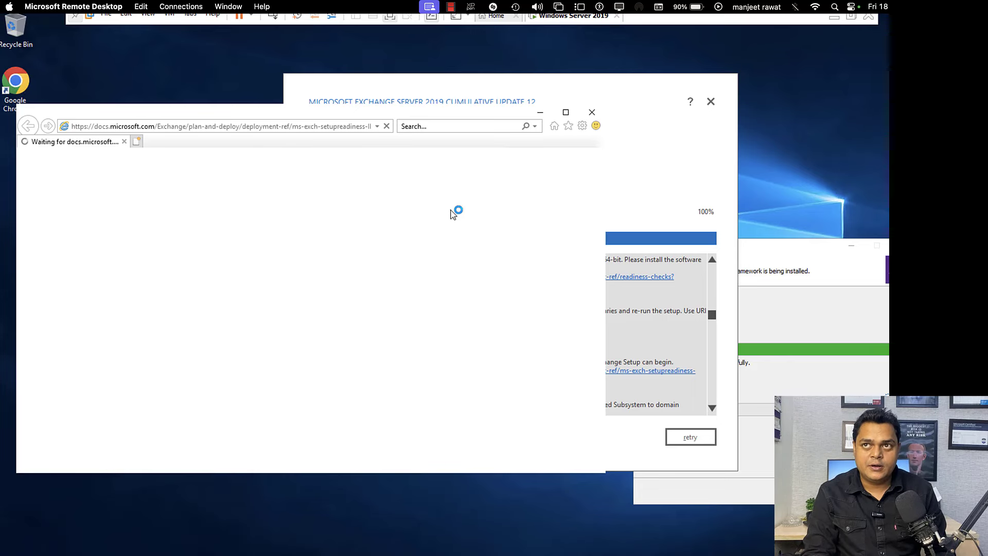
# Step: Copy the IIS URL Rewrite article address from Internet Explorer and load it in maximized Chrome
pyautogui.click(318, 130)
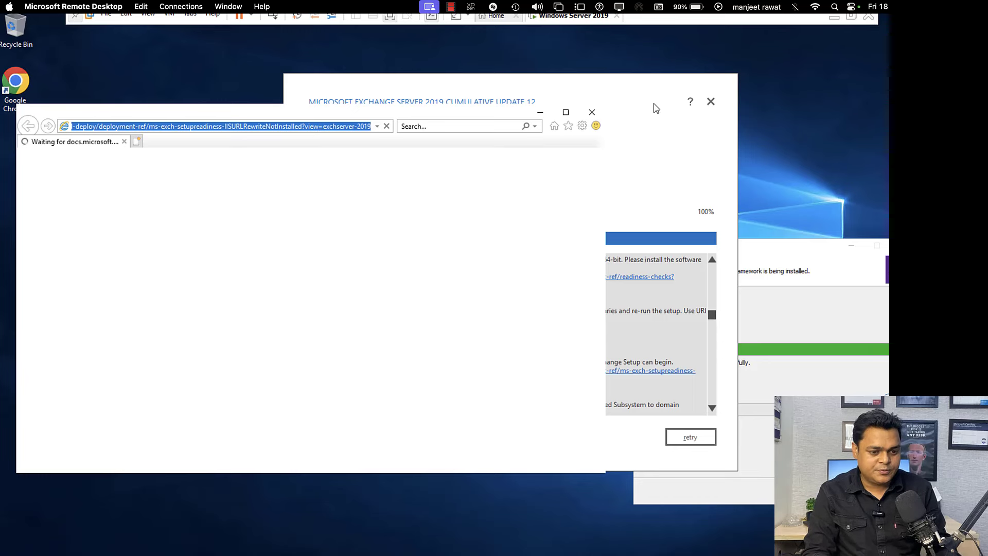
pyautogui.click(540, 112)
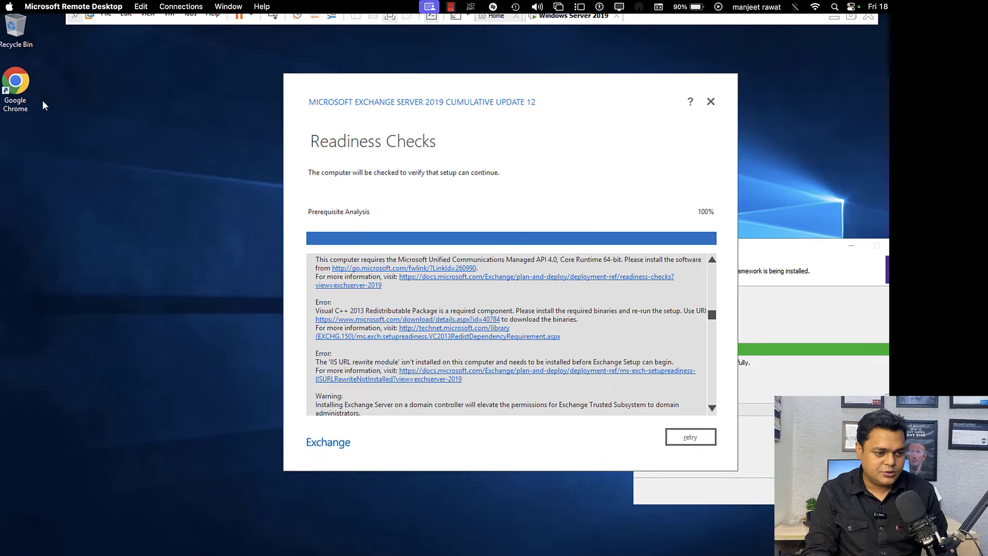
pyautogui.doubleClick(19, 88)
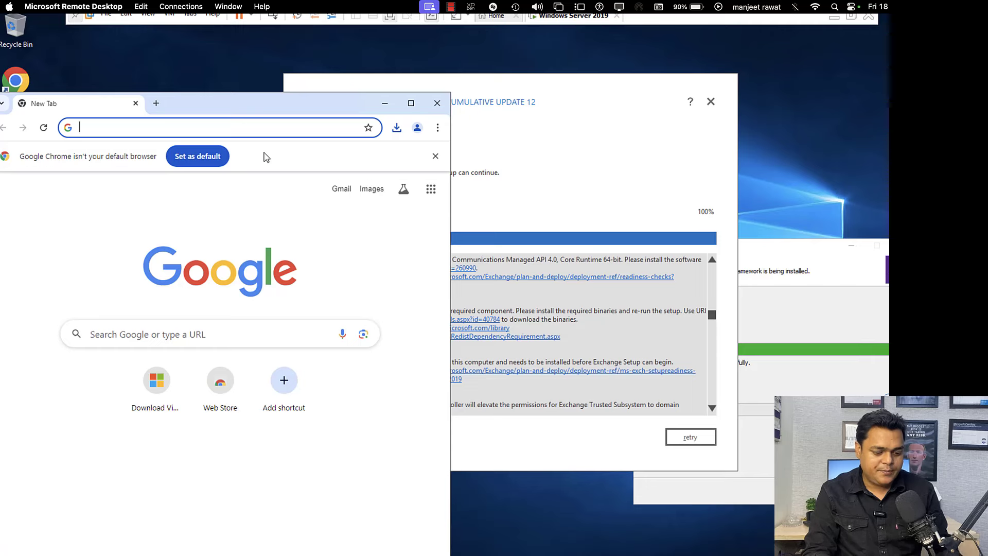
pyautogui.write('https://docs.microsoft.com/Exchange/plan-and-deploy/deployment-ref/ms-exch-setupreadiness-2019')
pyautogui.press('Return')
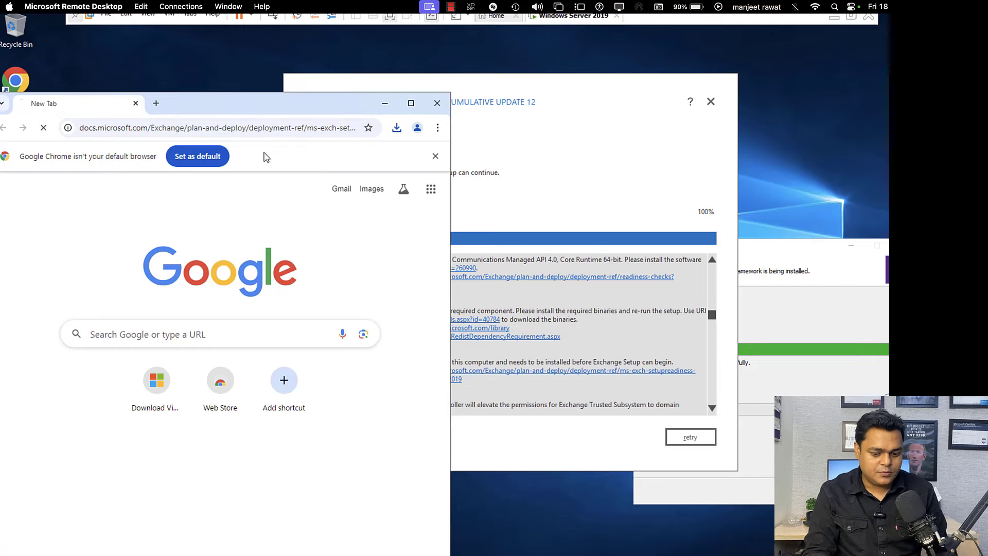
pyautogui.click(410, 103)
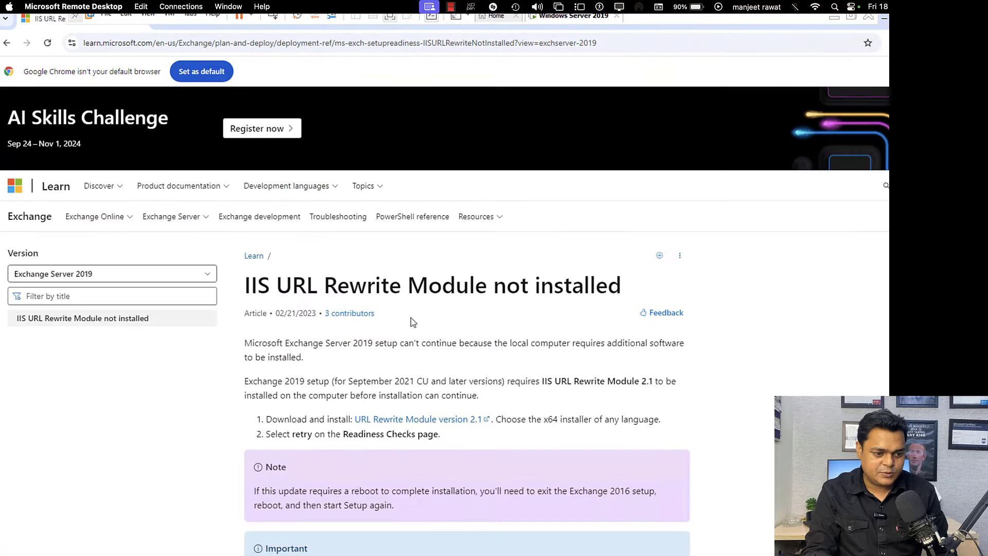
# Step: Open the URL Rewrite Module 2.1 page and download its English x64 installer
pyautogui.click(430, 421)
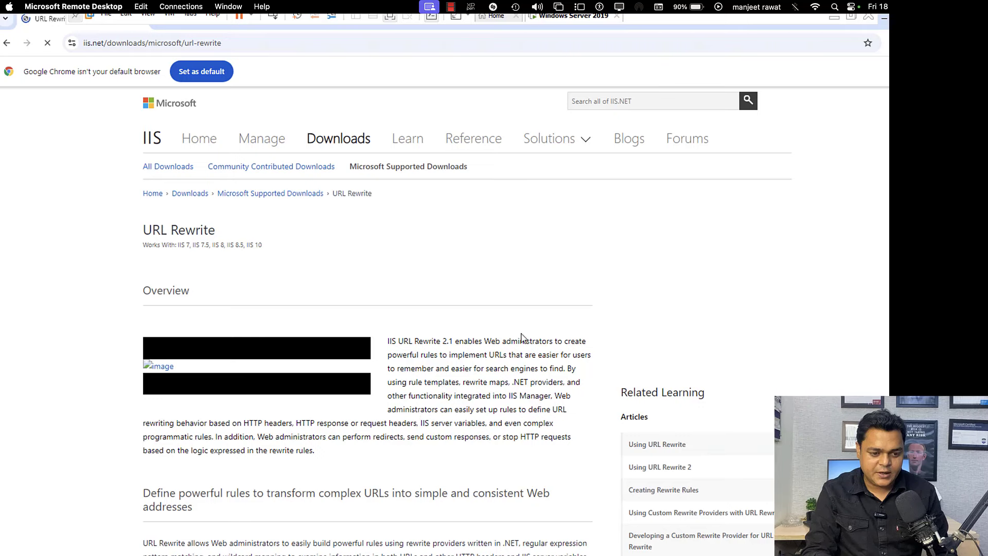
pyautogui.scroll(-3, 535, 406)
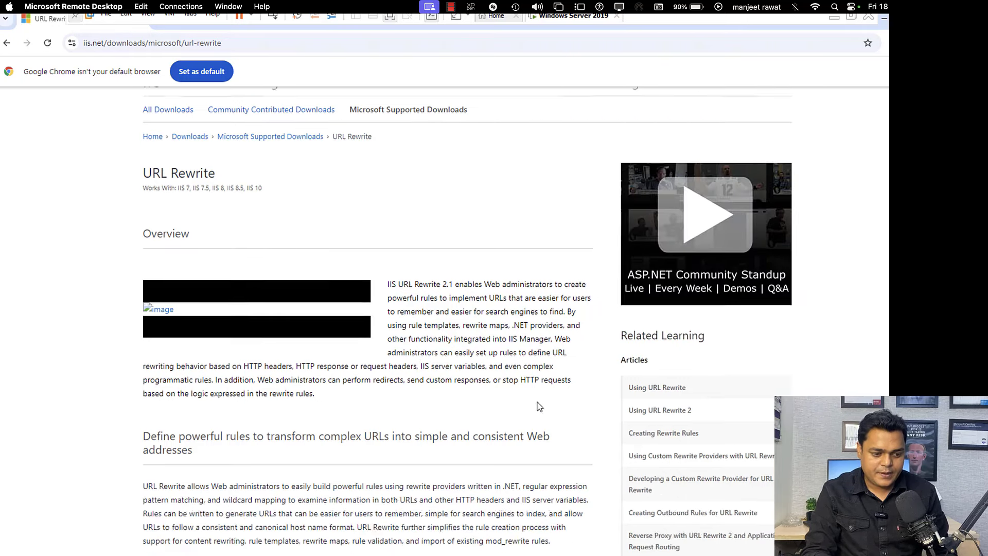
pyautogui.scroll(-8, 537, 406)
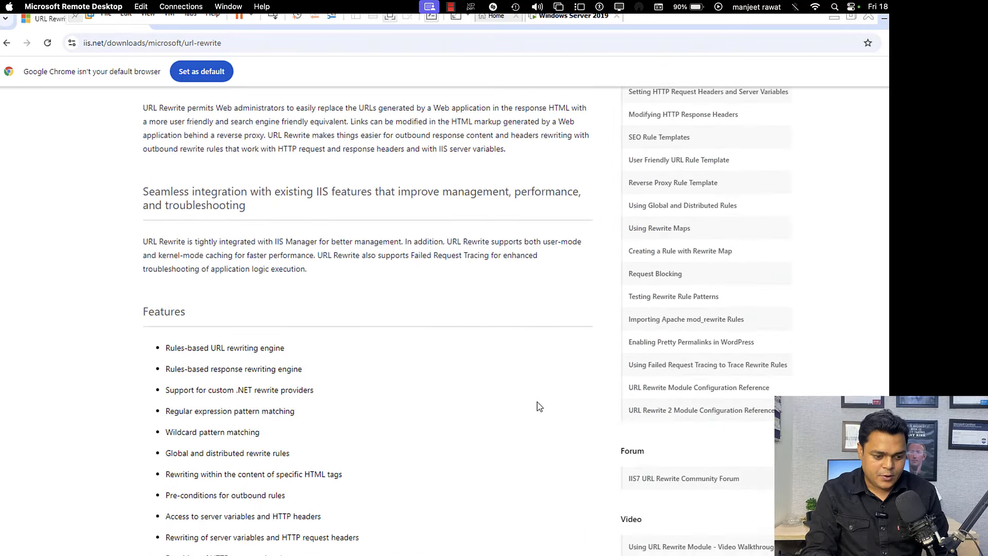
pyautogui.scroll(-8, 539, 406)
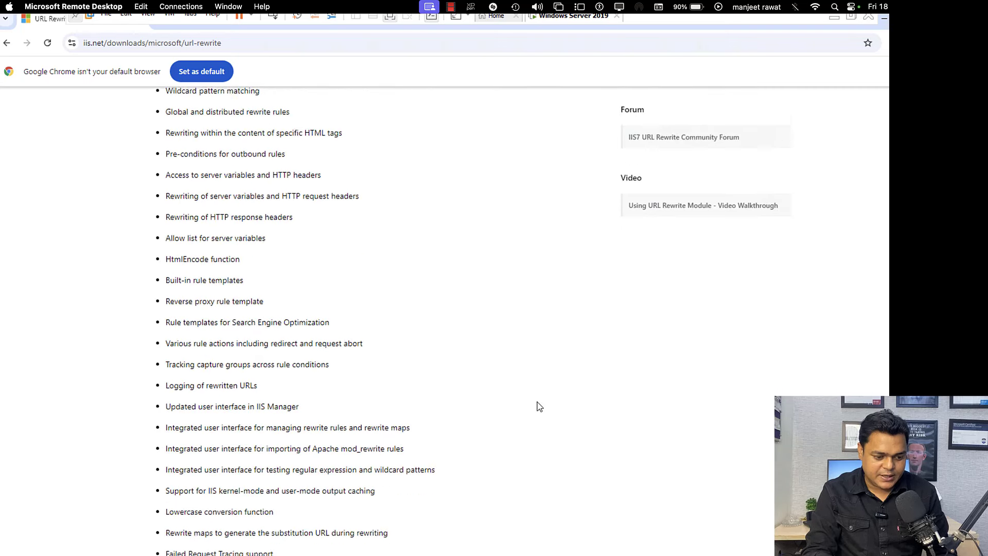
pyautogui.scroll(-6, 538, 406)
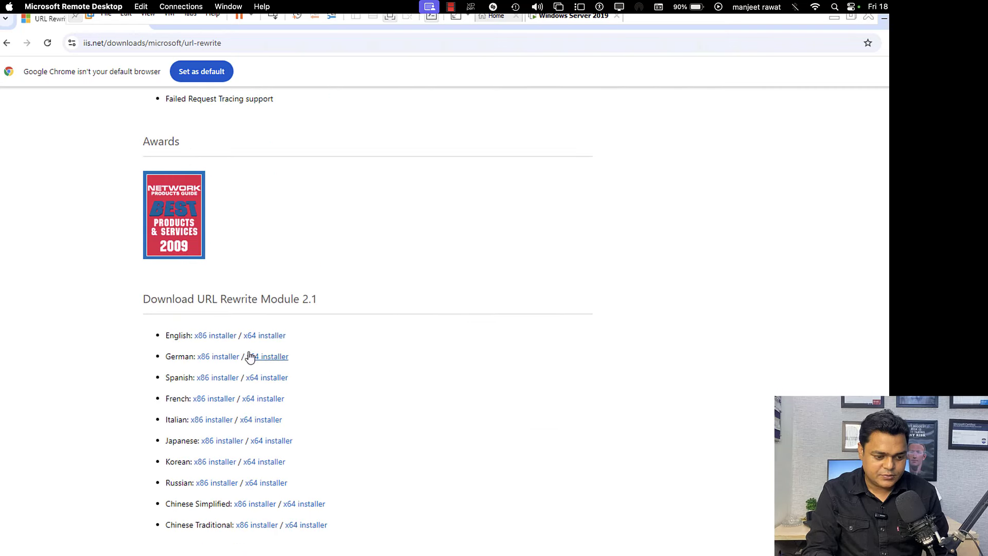
pyautogui.click(234, 337)
pyautogui.click(270, 336)
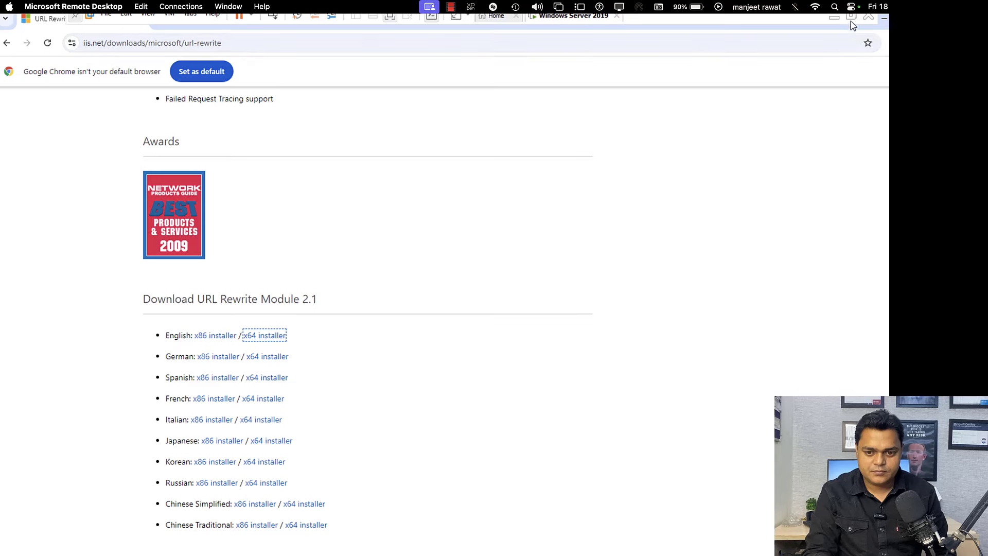
pyautogui.click(851, 17)
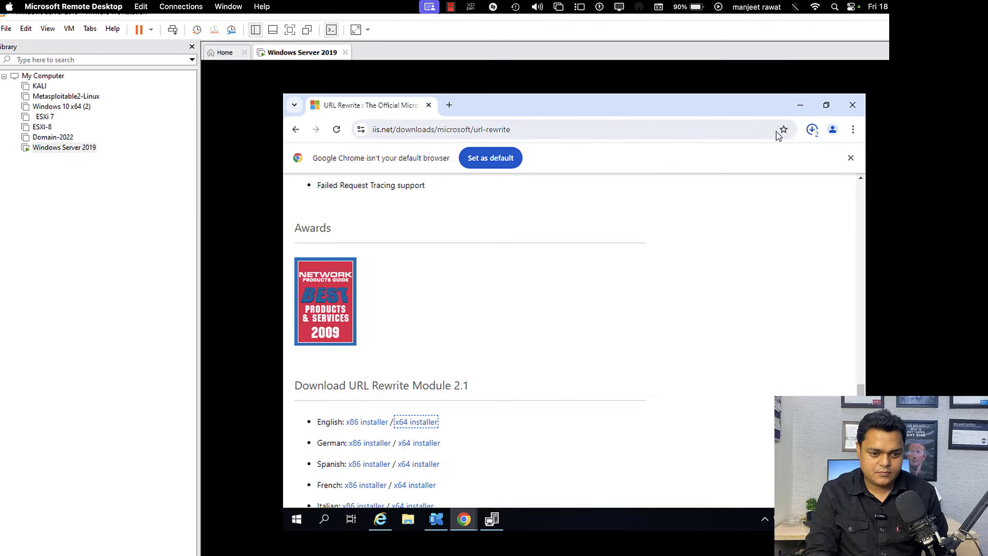
# Step: Confirm rewrite_amd64_en-US.msi (5.8 MB) finished downloading, then toggle full screen and restore the VM window
pyautogui.click(812, 130)
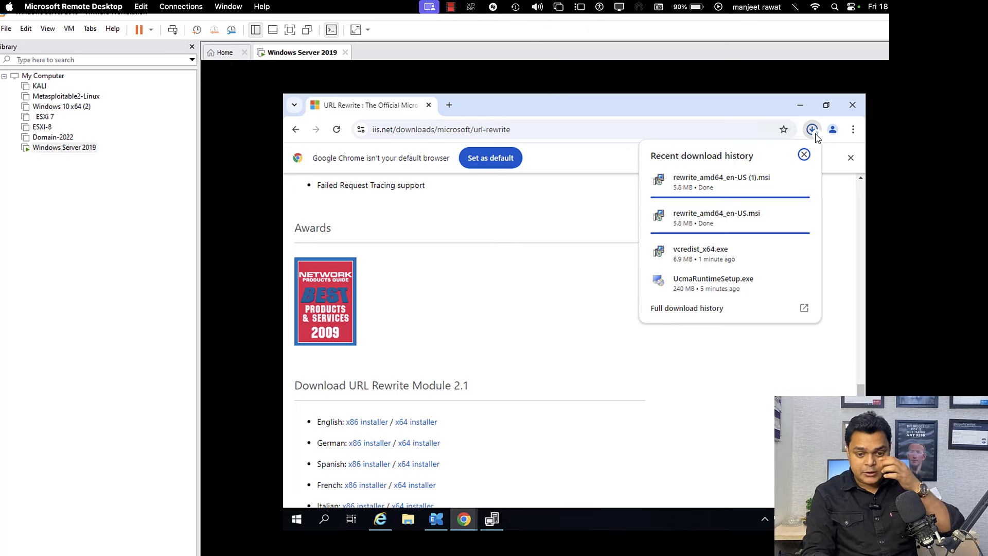
pyautogui.moveTo(743, 236)
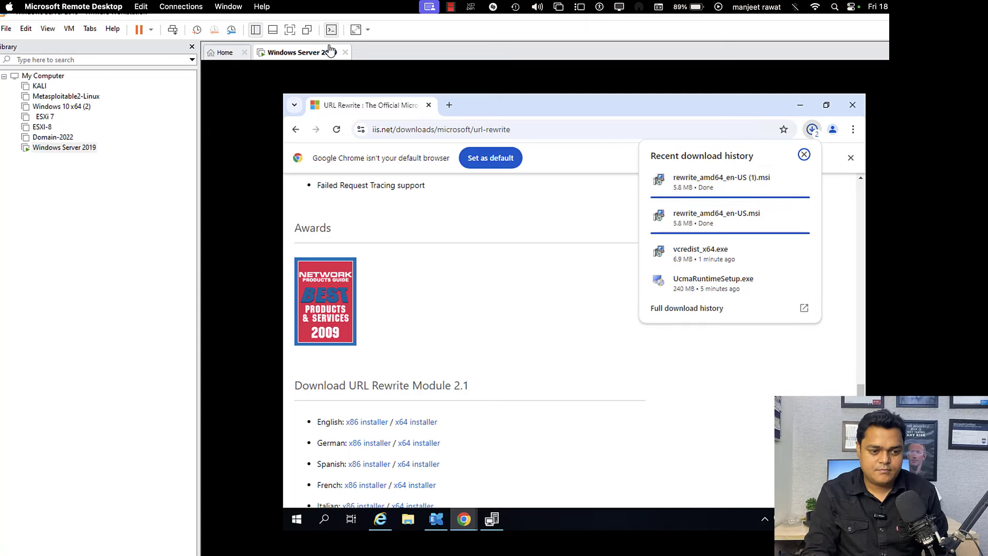
pyautogui.click(289, 29)
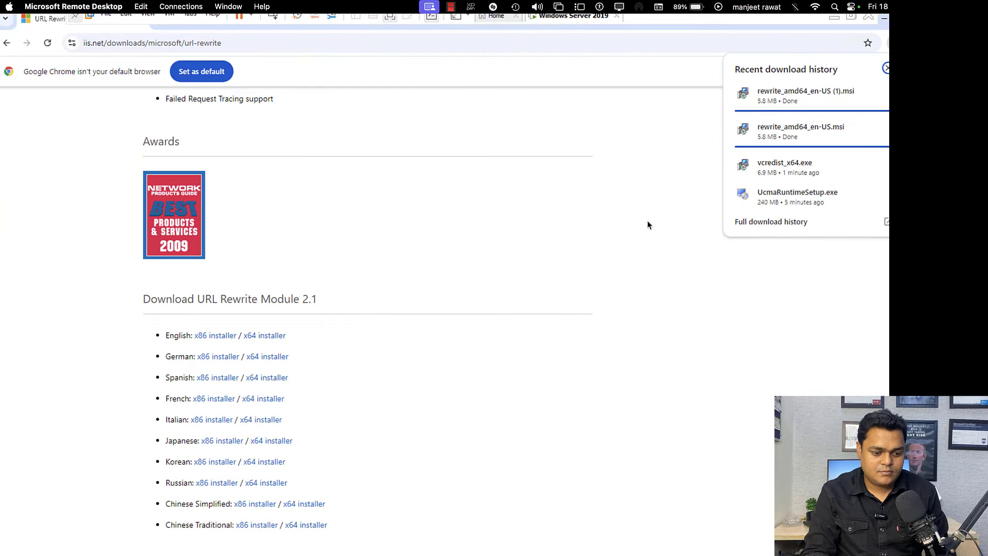
pyautogui.click(835, 18)
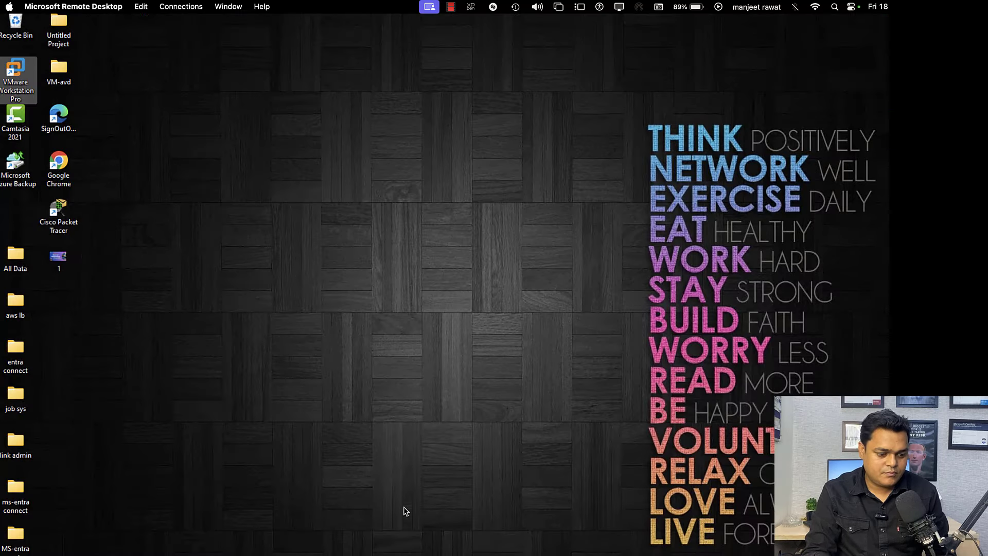
pyautogui.moveTo(576, 551)
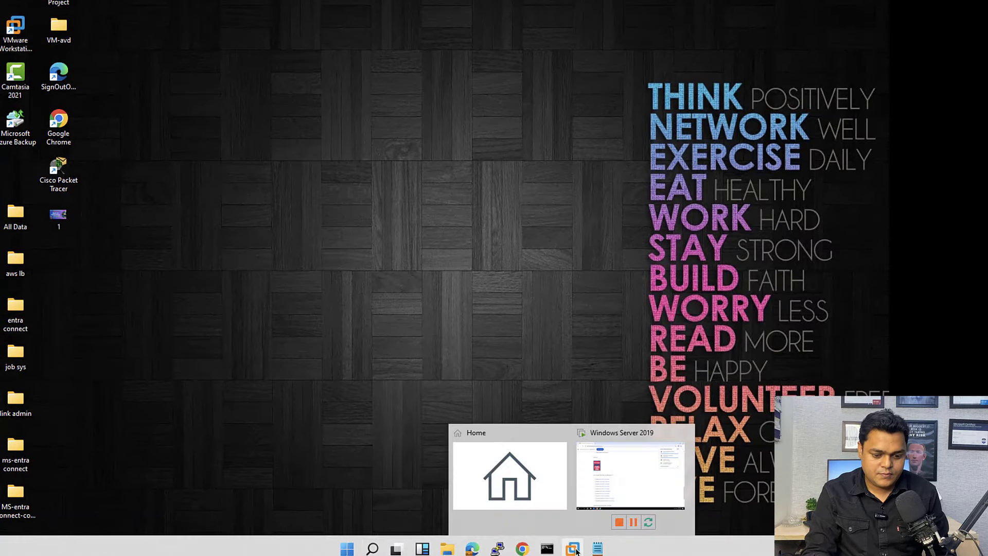
pyautogui.click(612, 483)
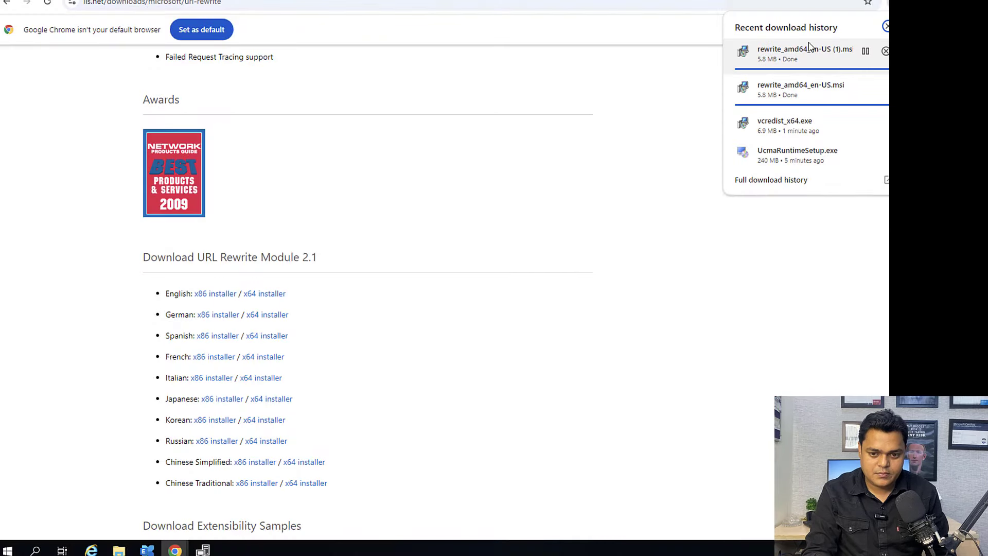
pyautogui.click(882, 23)
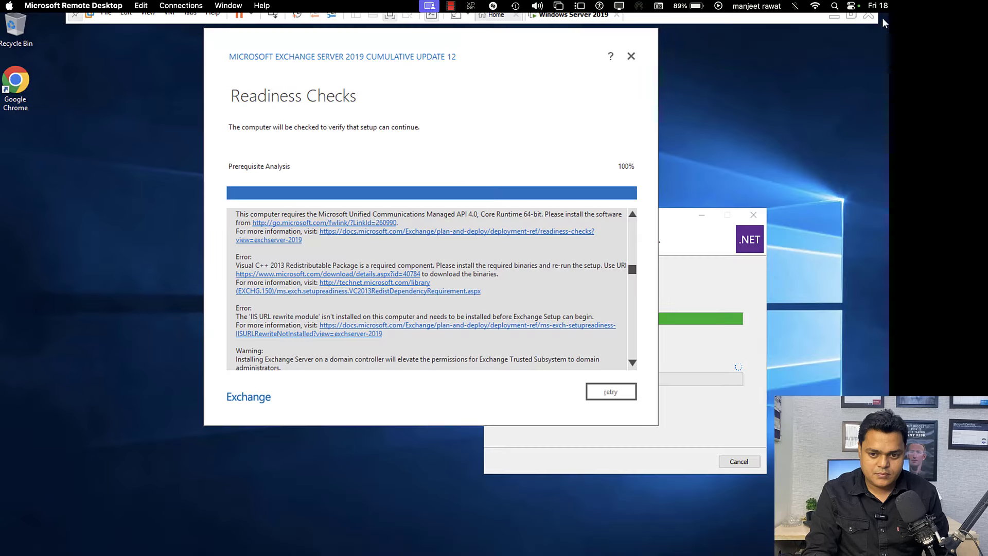
pyautogui.click(674, 379)
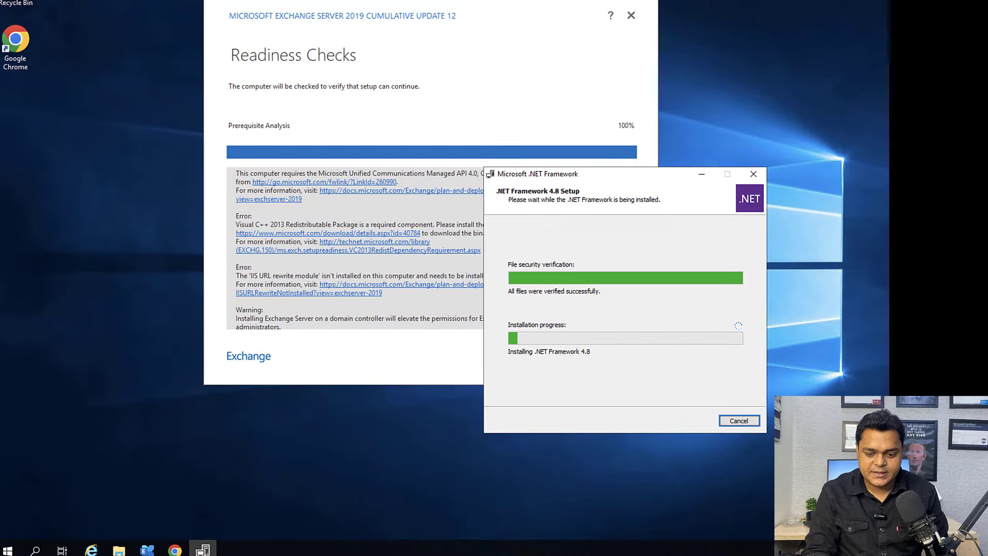
pyautogui.rightClick(531, 498)
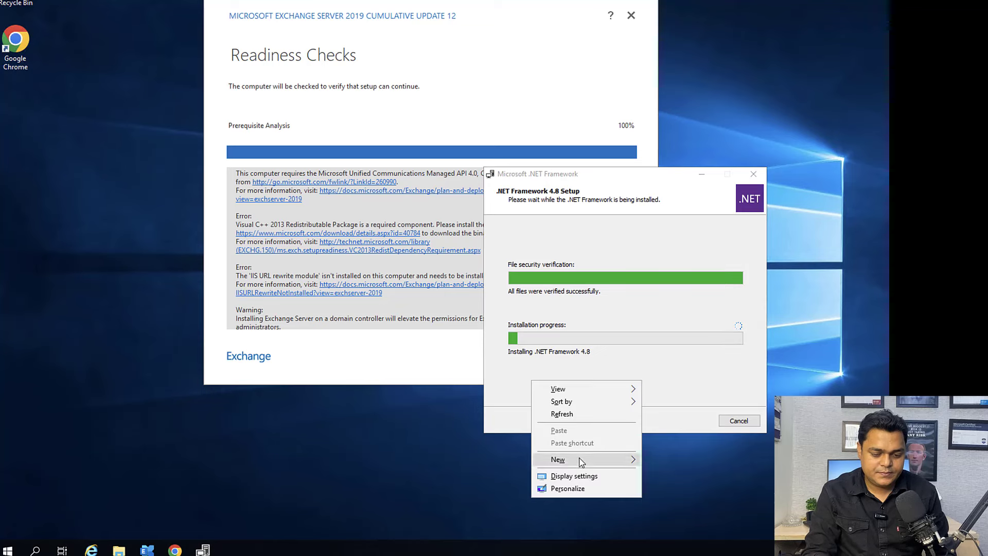
pyautogui.click(572, 413)
pyautogui.rightClick(513, 484)
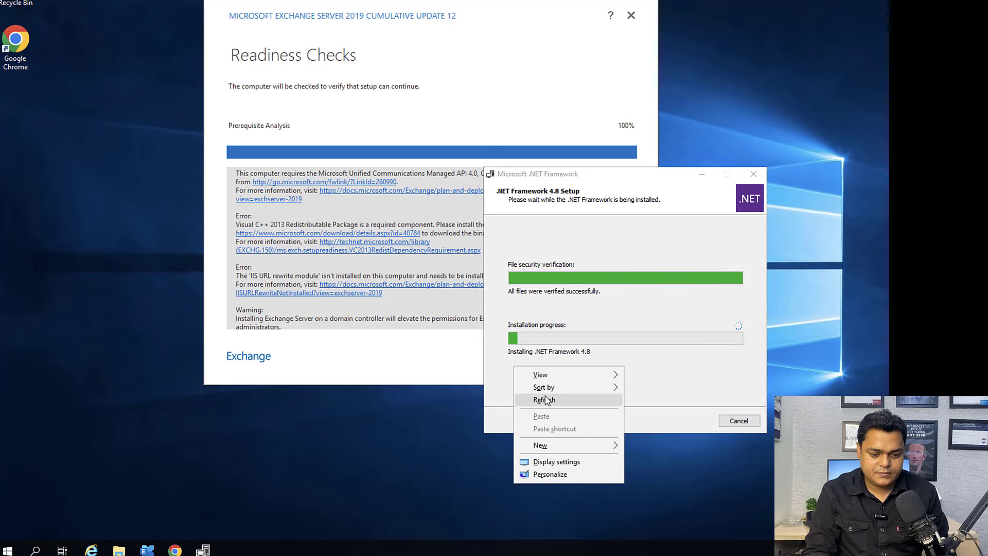
pyautogui.click(545, 396)
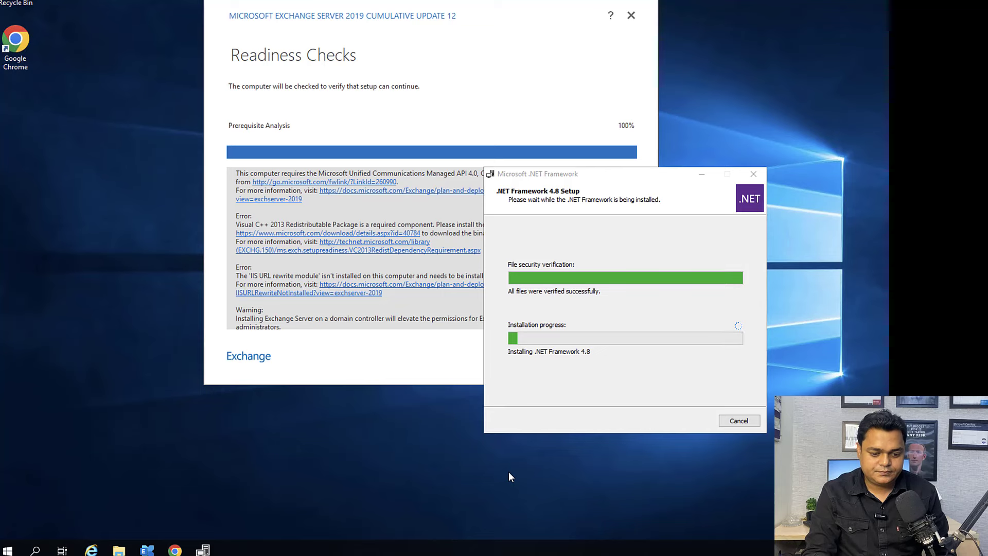
pyautogui.rightClick(508, 471)
pyautogui.click(539, 390)
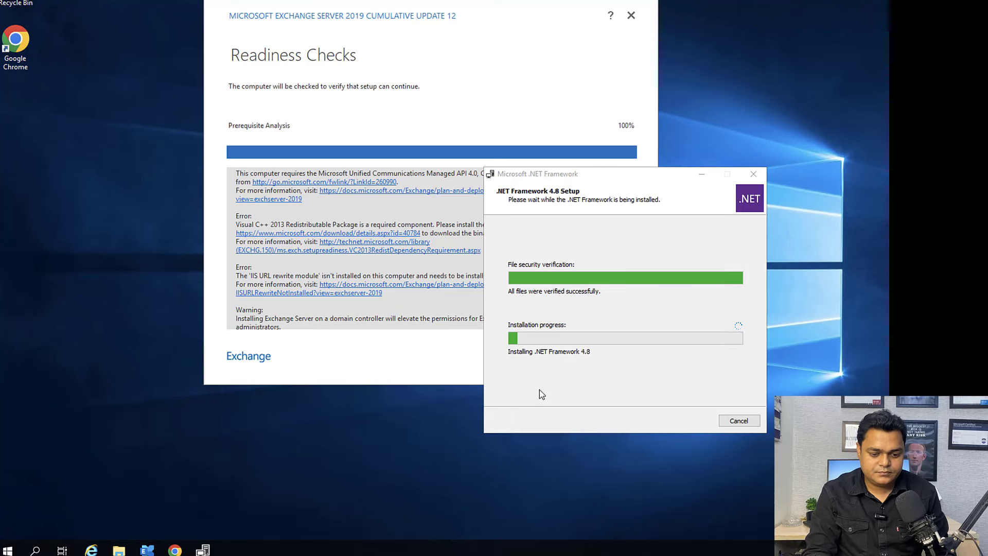
pyautogui.rightClick(470, 449)
pyautogui.click(497, 365)
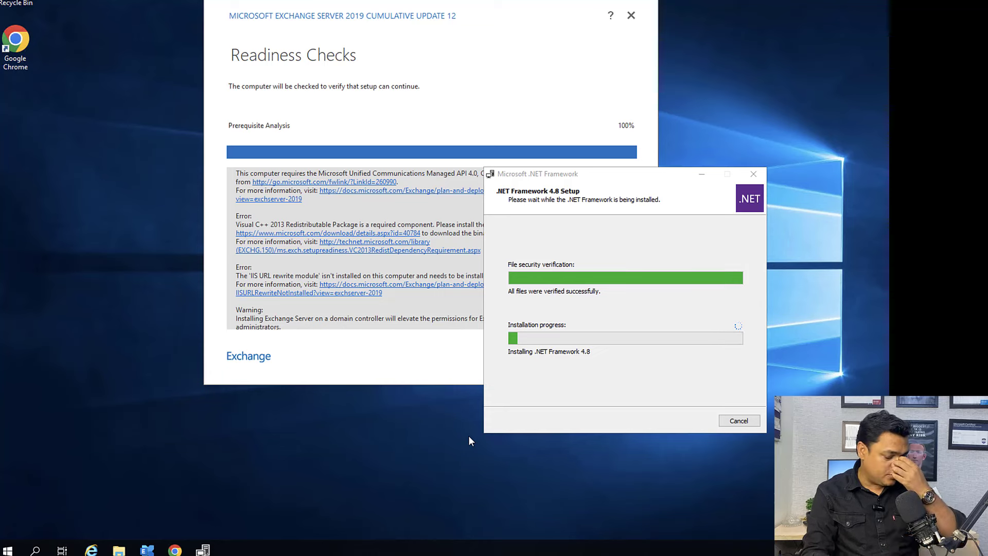
pyautogui.moveTo(148, 550)
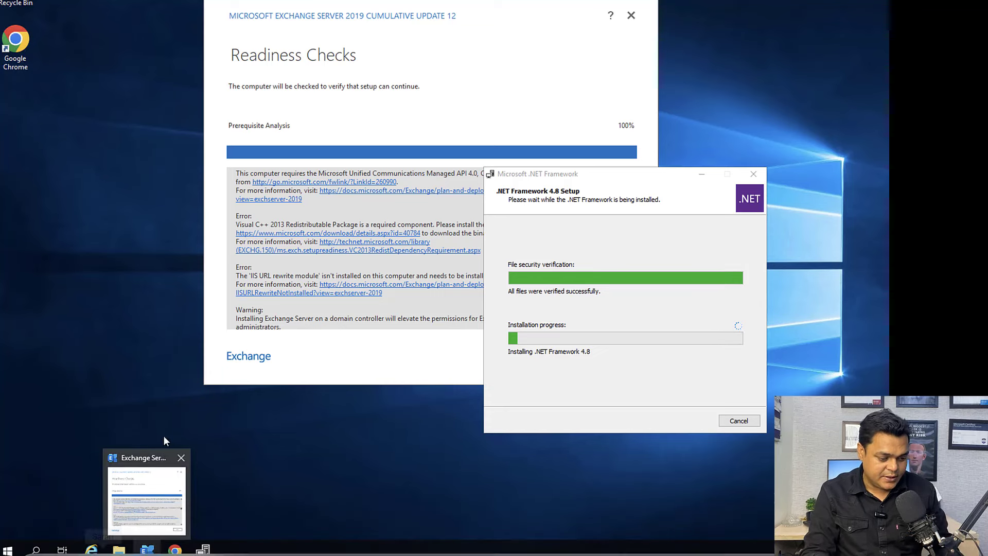
# Step: Install rewrite_amd64_en-US (1) from the Downloads folder, accepting its license, then close File Explorer
pyautogui.click(118, 550)
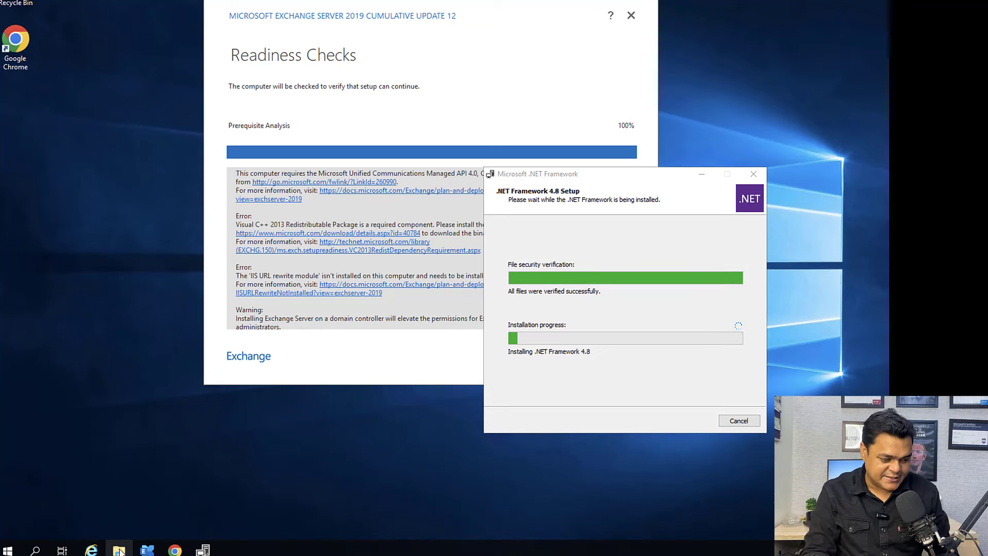
pyautogui.click(208, 171)
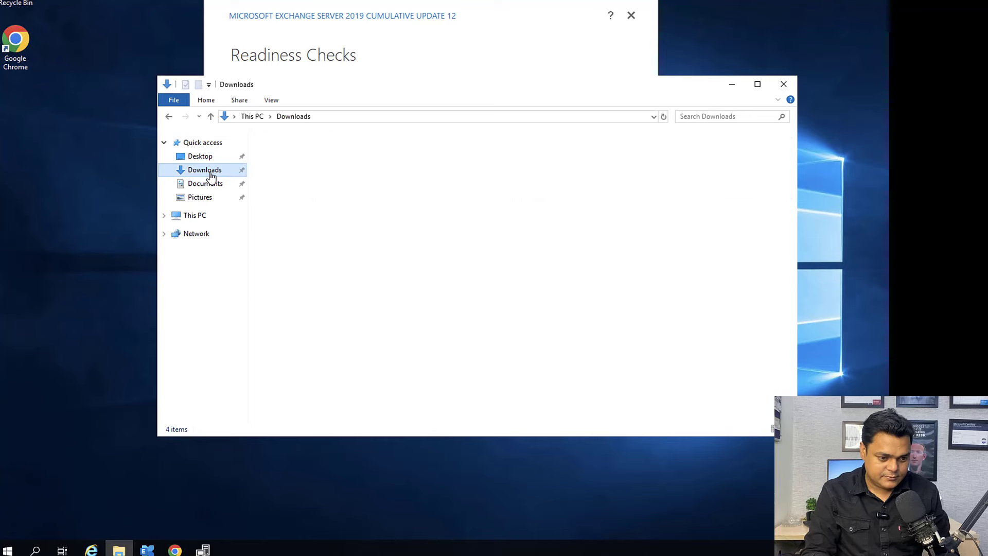
pyautogui.doubleClick(307, 162)
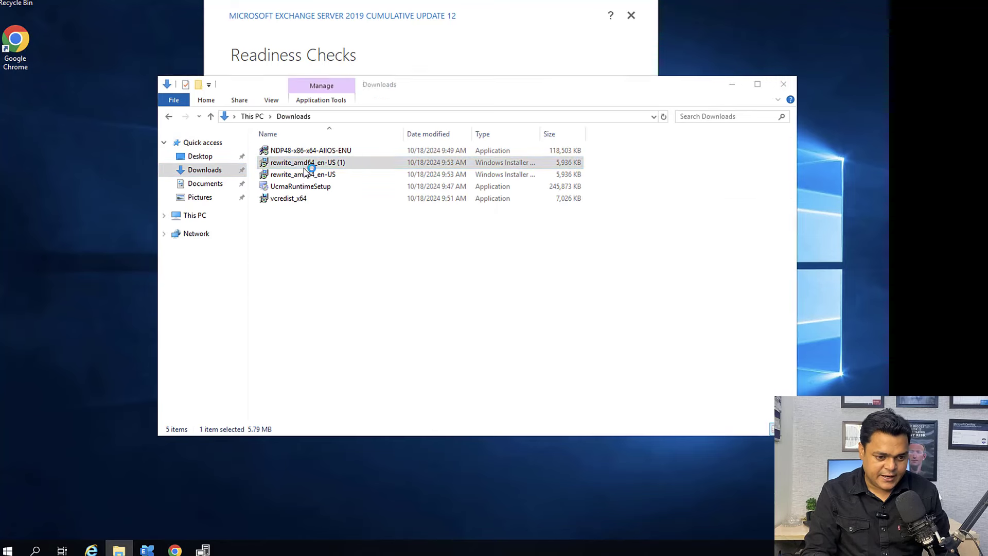
pyautogui.click(464, 320)
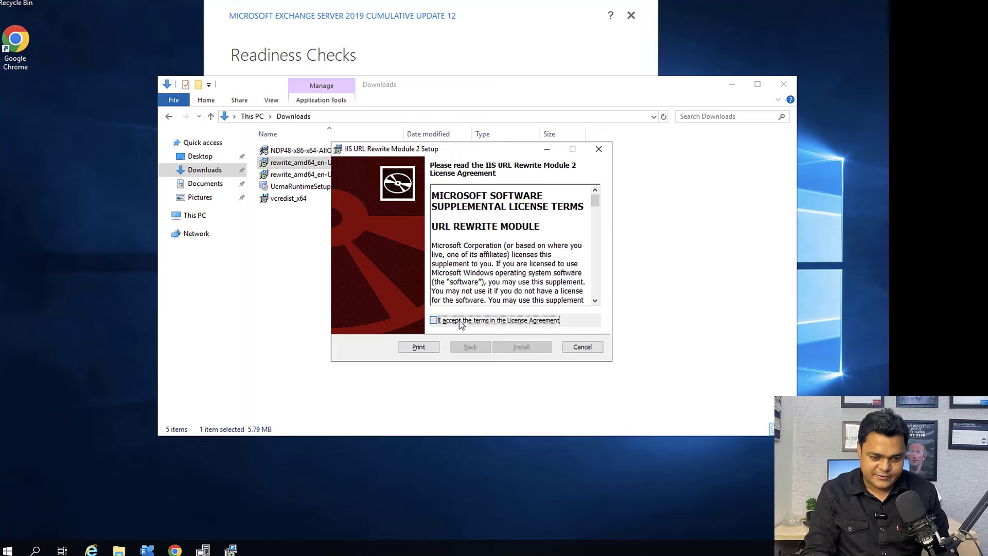
pyautogui.click(497, 347)
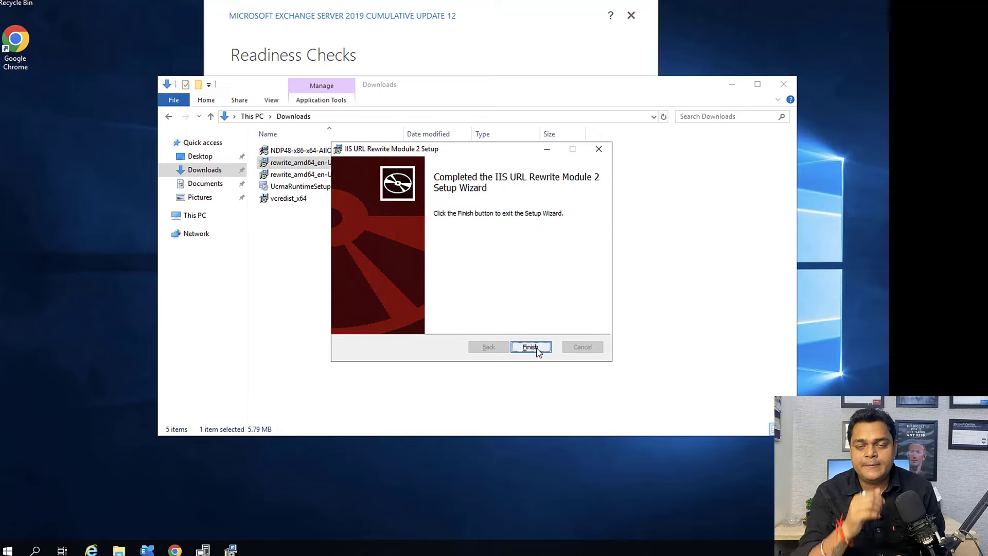
pyautogui.click(530, 347)
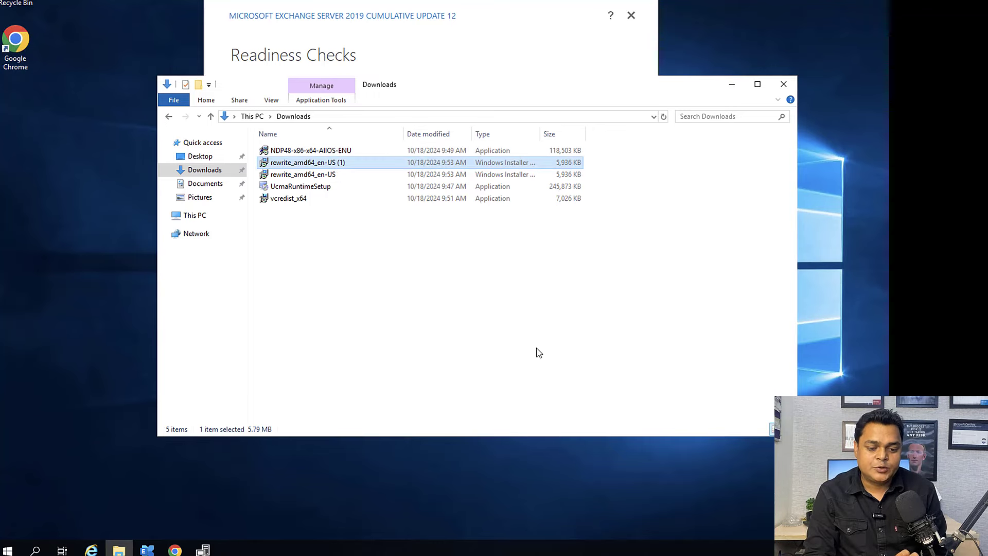
pyautogui.click(784, 84)
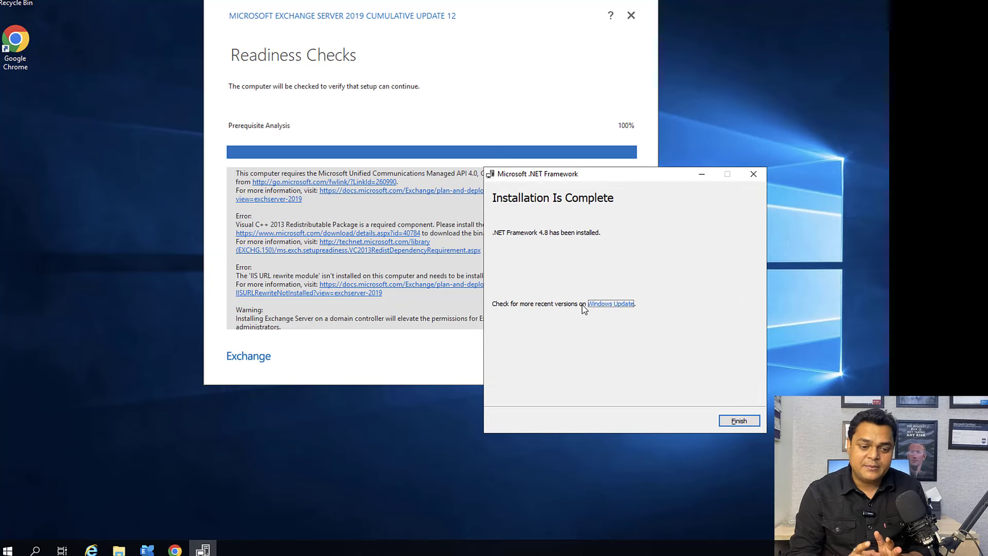
# Step: Finish the .NET Framework 4.8 installer and restart the server now
pyautogui.click(737, 420)
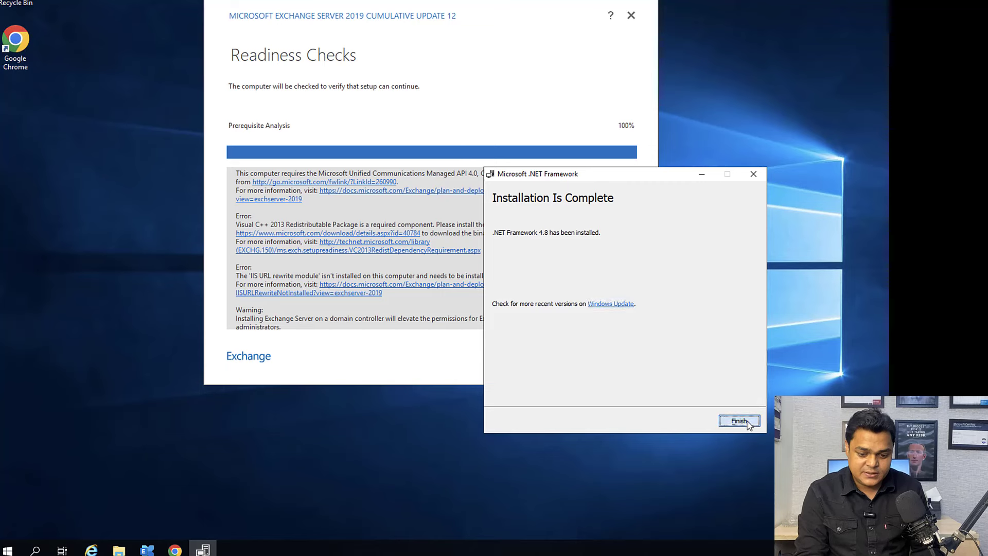
pyautogui.click(445, 278)
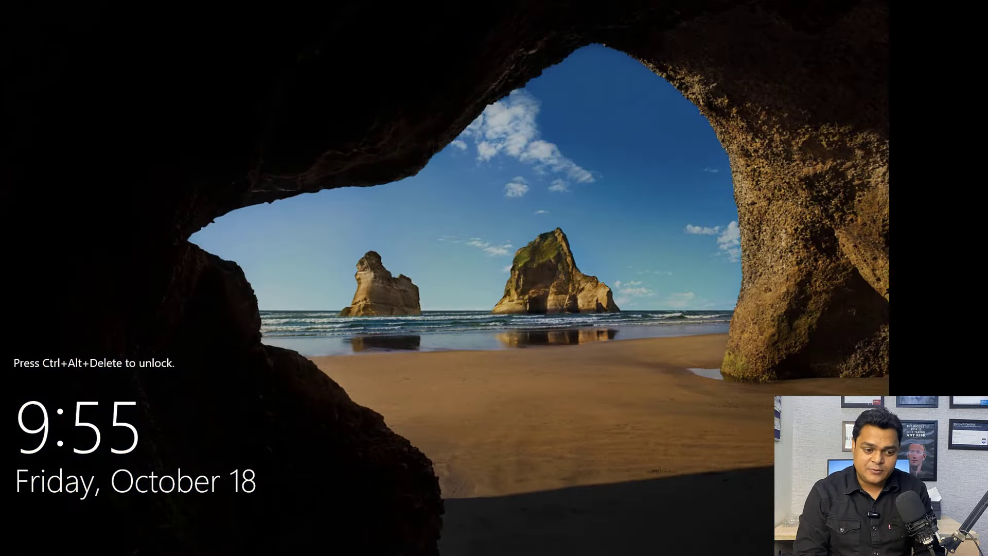
# Step: Wait through 'Getting Windows ready' and 'Applying computer settings' until the lock screen shows
pyautogui.moveTo(283, 2)
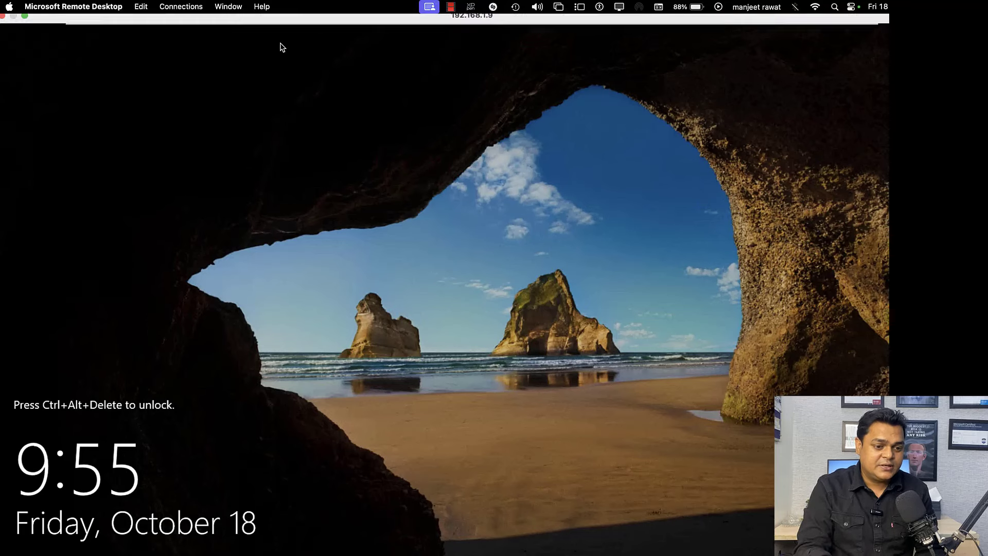
# Step: Sign in as Administrator with the account password, then open This PC in File Explorer
pyautogui.click(272, 17)
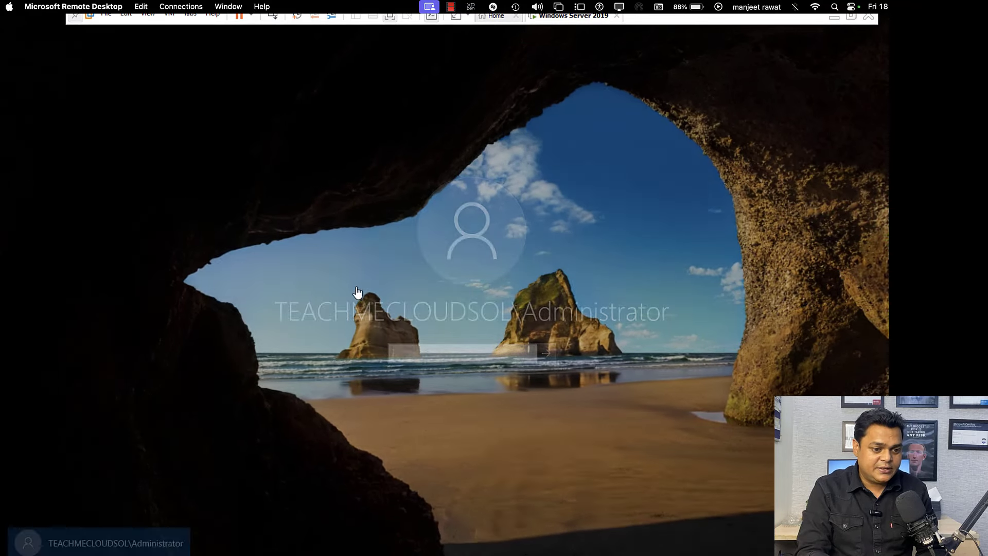
pyautogui.write('Password')
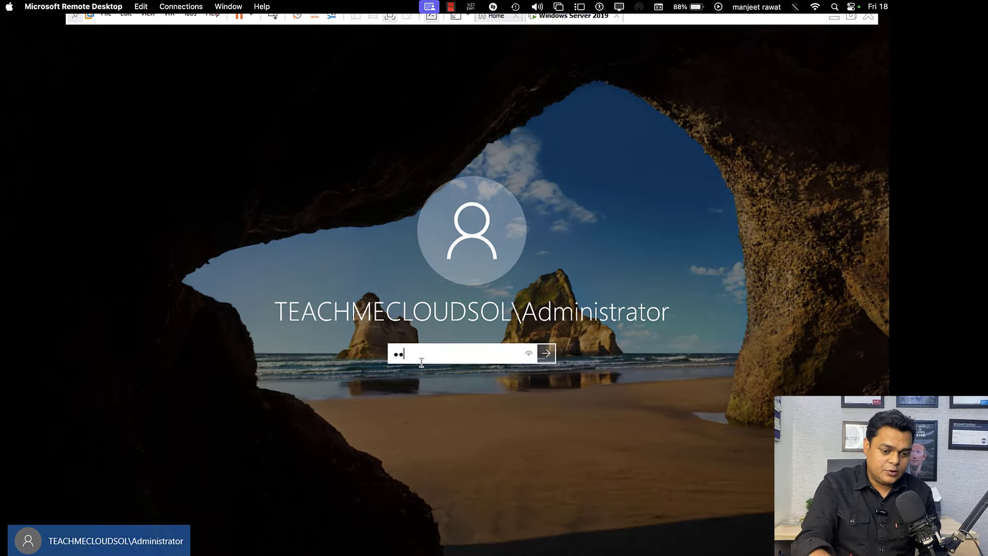
pyautogui.write('@1')
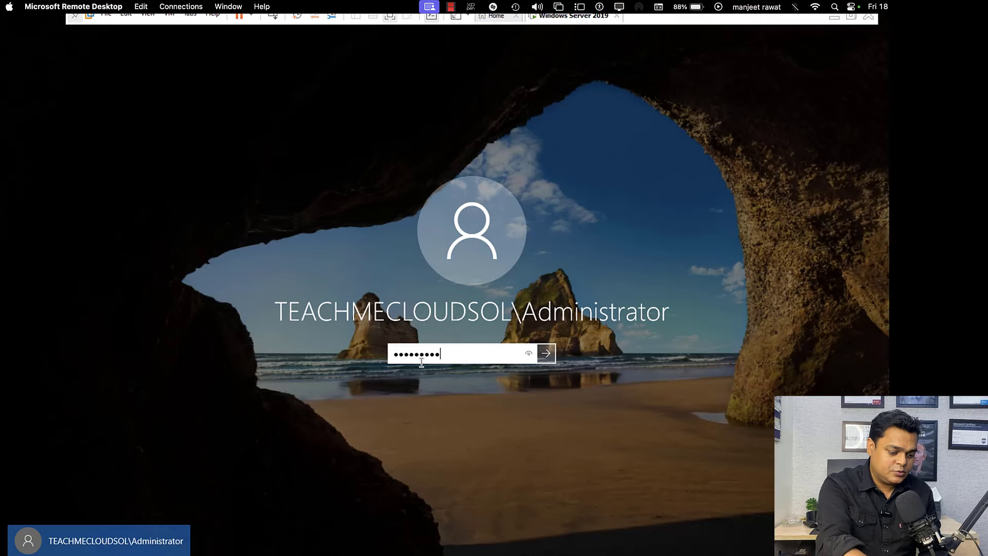
pyautogui.press('Return')
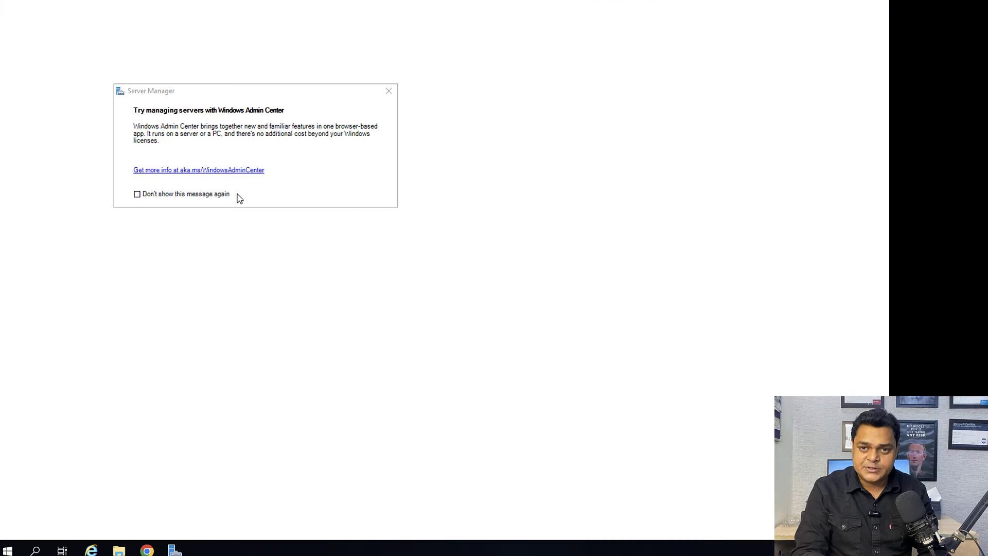
pyautogui.press('super+e')
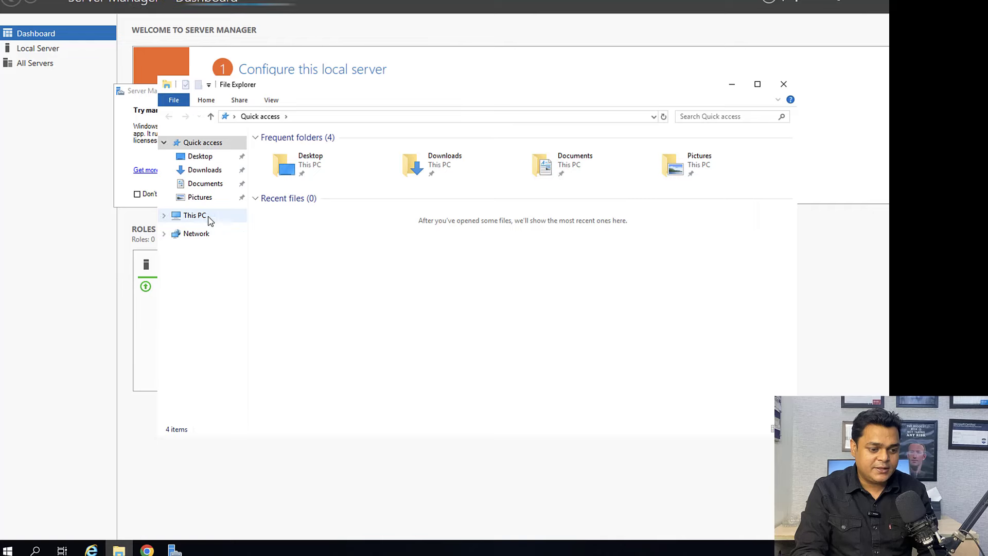
pyautogui.click(209, 218)
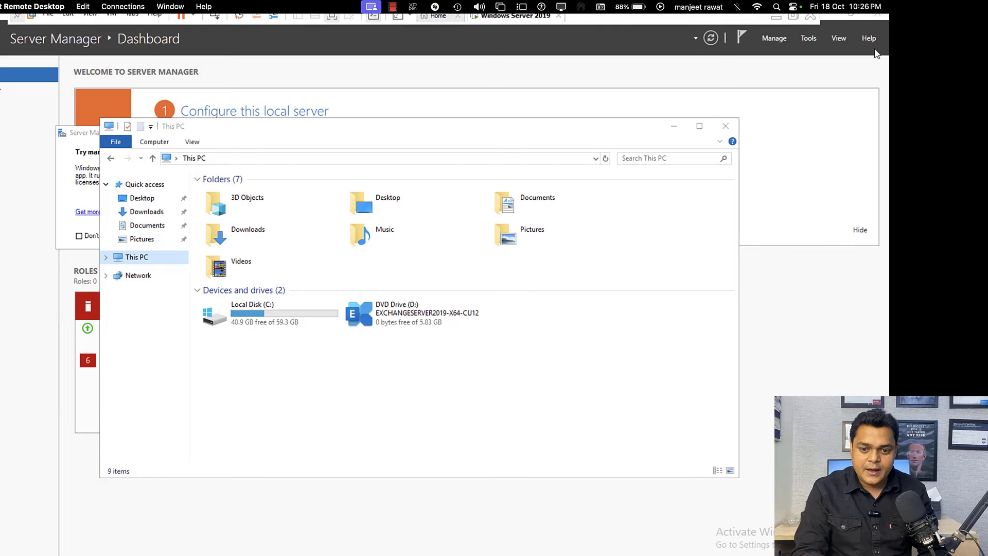
# Step: Close Server Manager and run Exchange setup from DVD Drive (D:) via 'Install or run program from your media'
pyautogui.click(879, 19)
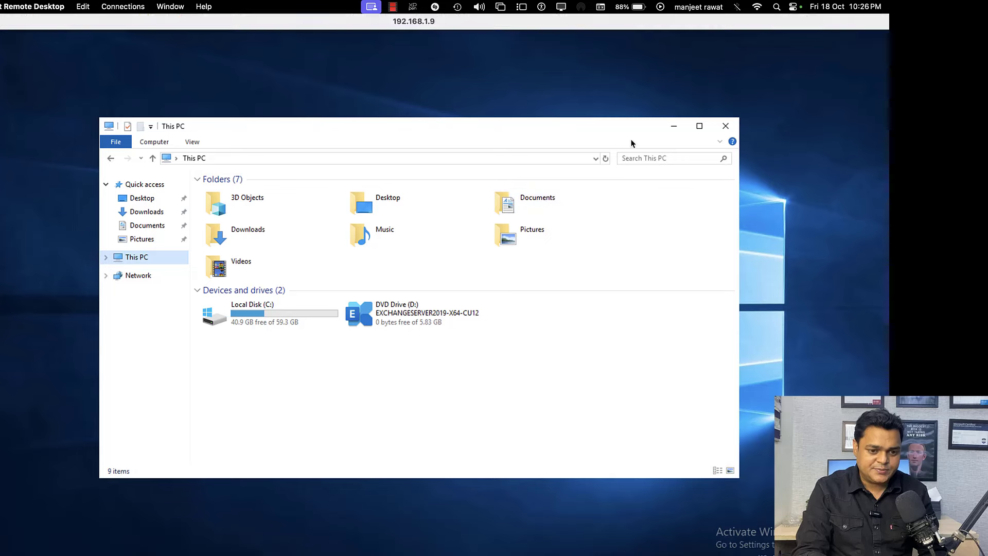
pyautogui.click(402, 315)
pyautogui.rightClick(402, 316)
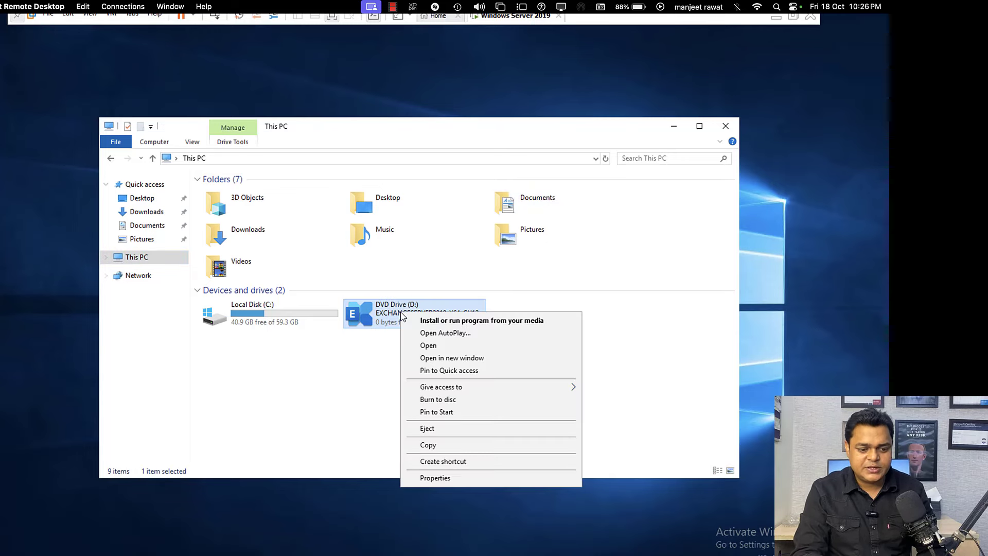
pyautogui.click(451, 321)
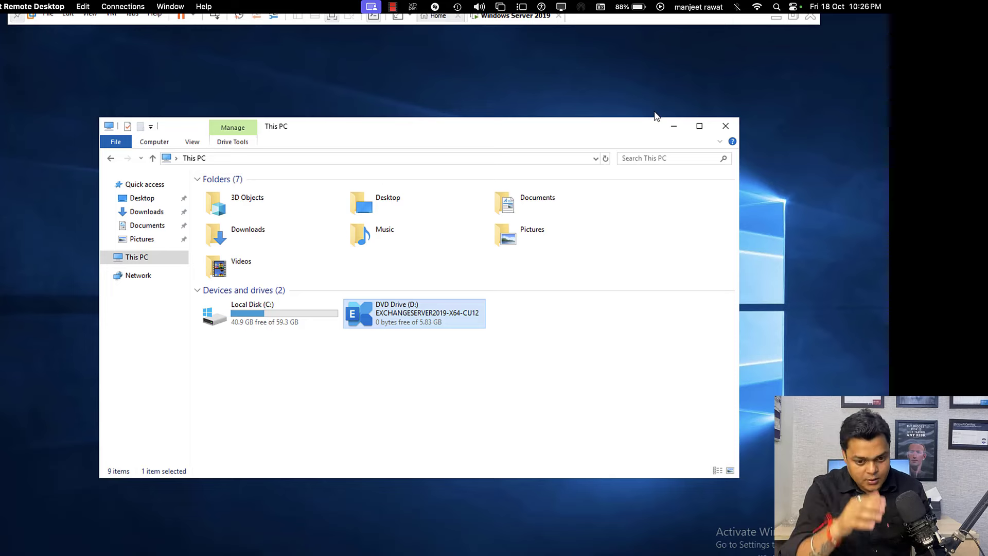
pyautogui.click(675, 126)
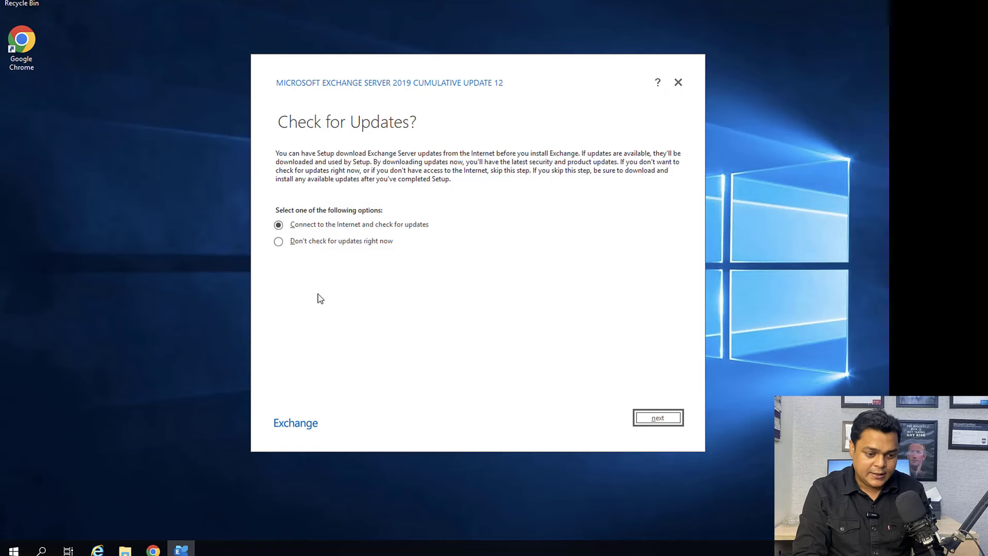
# Step: Choose 'Don't check for updates right now' and continue to the Copying Files page
pyautogui.click(341, 243)
pyautogui.click(658, 418)
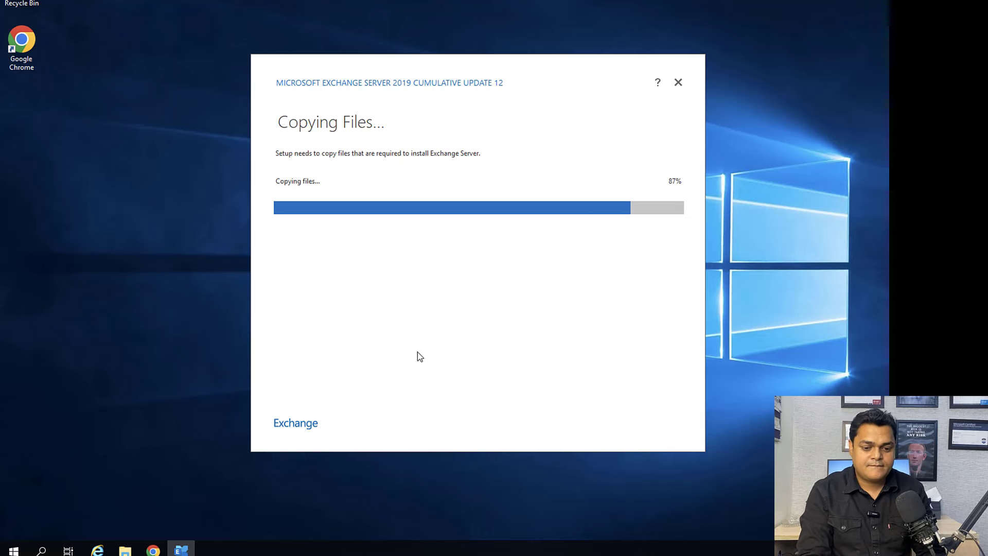
# Step: Refresh the desktop repeatedly while Initializing Setup runs, until the Introduction page appears
pyautogui.rightClick(166, 271)
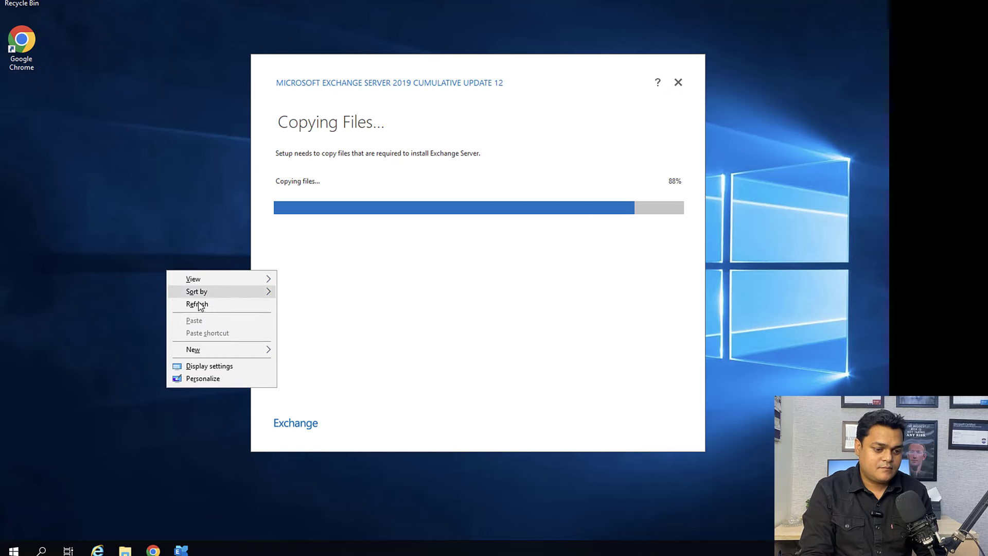
pyautogui.click(158, 254)
pyautogui.rightClick(141, 216)
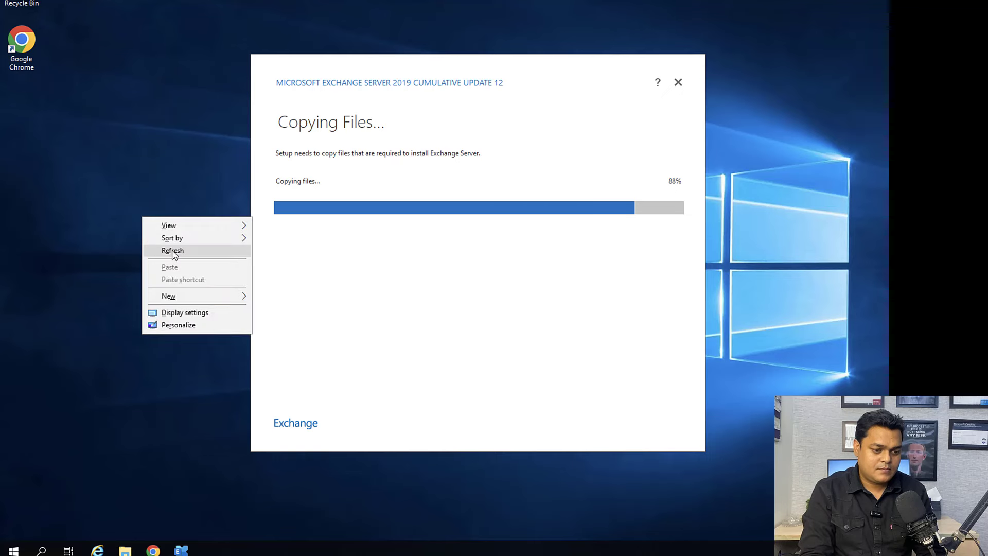
pyautogui.click(166, 251)
pyautogui.rightClick(129, 212)
pyautogui.click(153, 247)
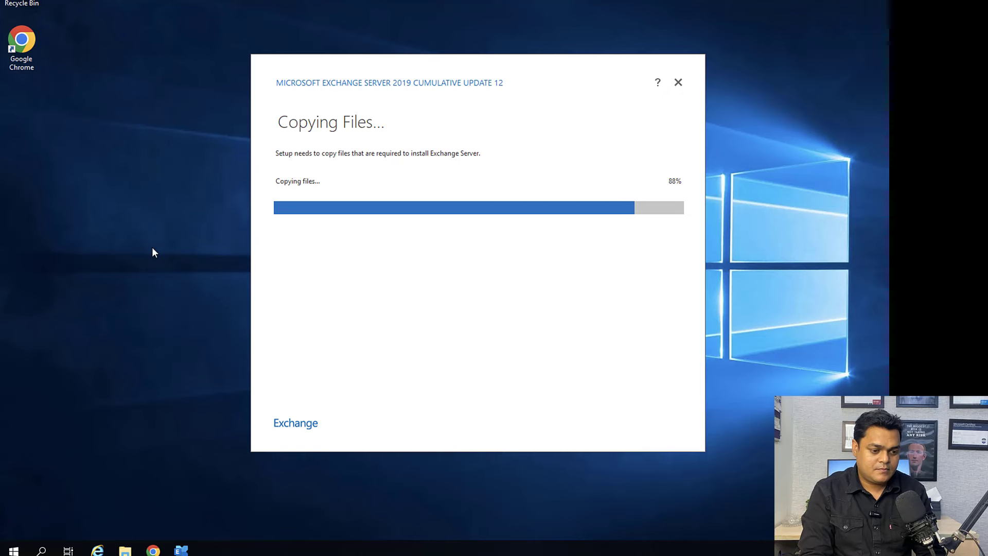
pyautogui.rightClick(153, 248)
pyautogui.click(174, 284)
pyautogui.rightClick(175, 287)
pyautogui.click(186, 321)
pyautogui.rightClick(107, 143)
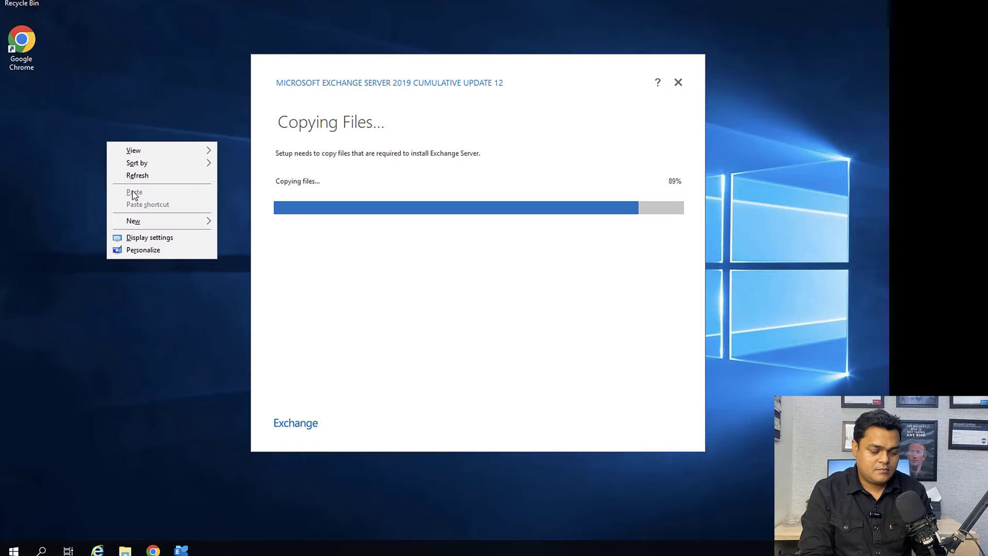
pyautogui.click(136, 174)
pyautogui.rightClick(137, 172)
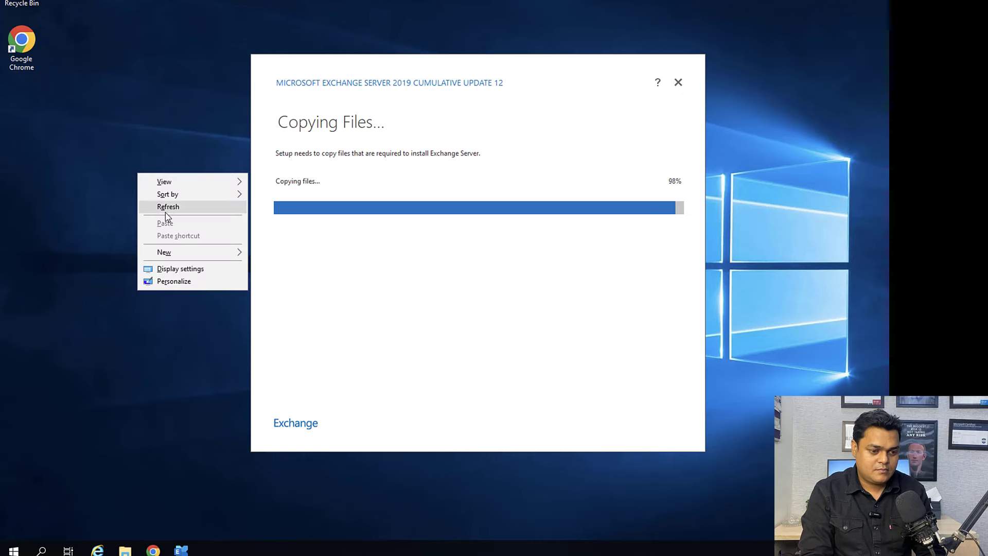
pyautogui.click(165, 207)
pyautogui.rightClick(131, 167)
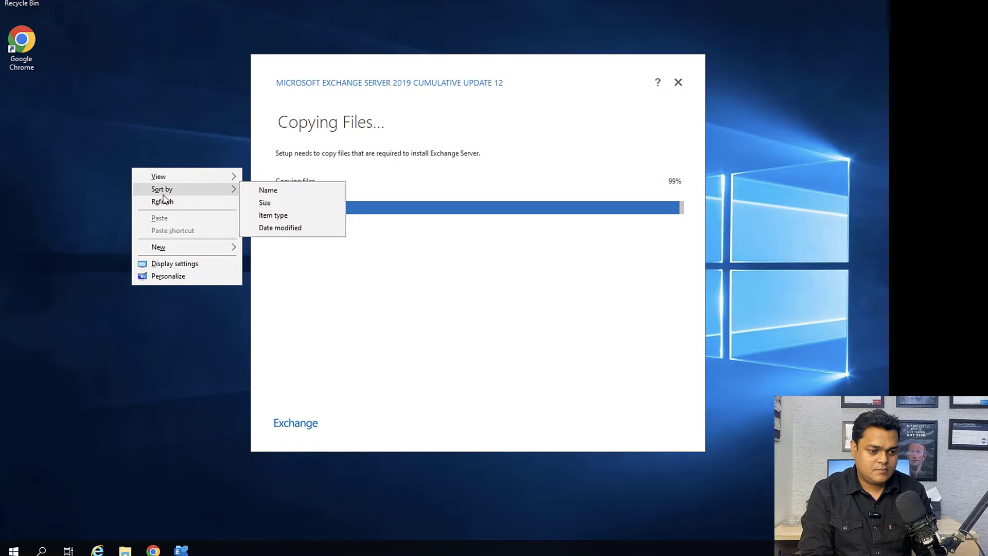
pyautogui.click(162, 202)
pyautogui.rightClick(142, 145)
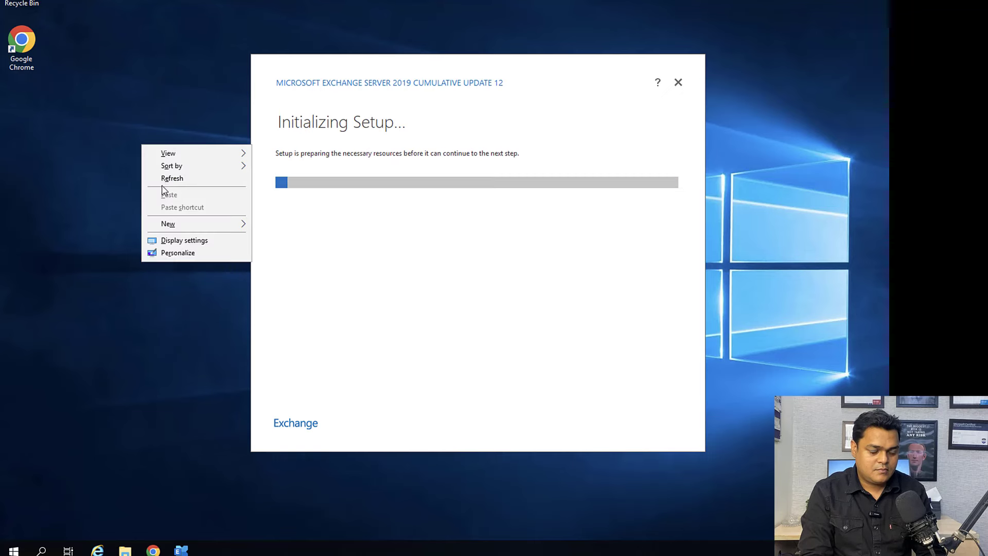
pyautogui.click(164, 184)
pyautogui.rightClick(165, 184)
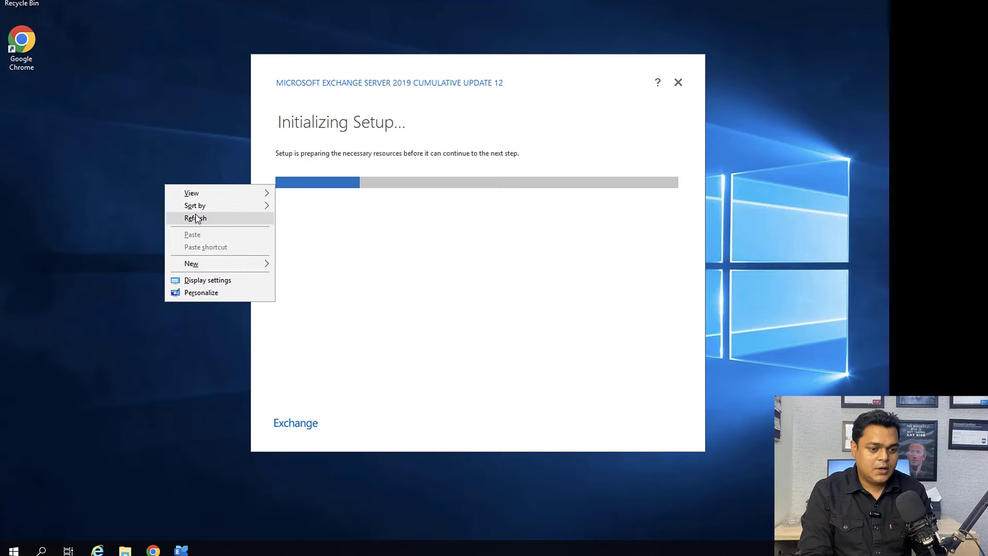
pyautogui.click(196, 216)
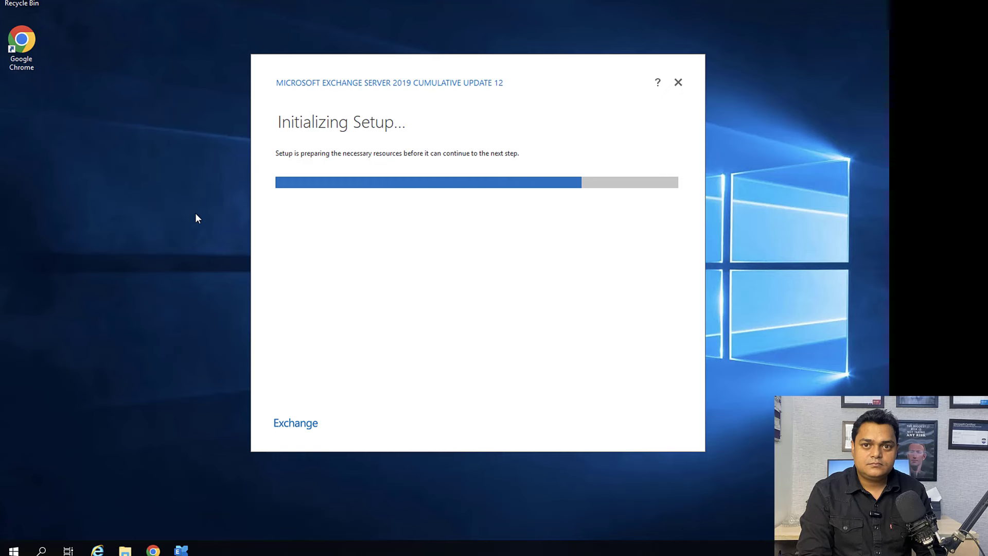
pyautogui.rightClick(167, 211)
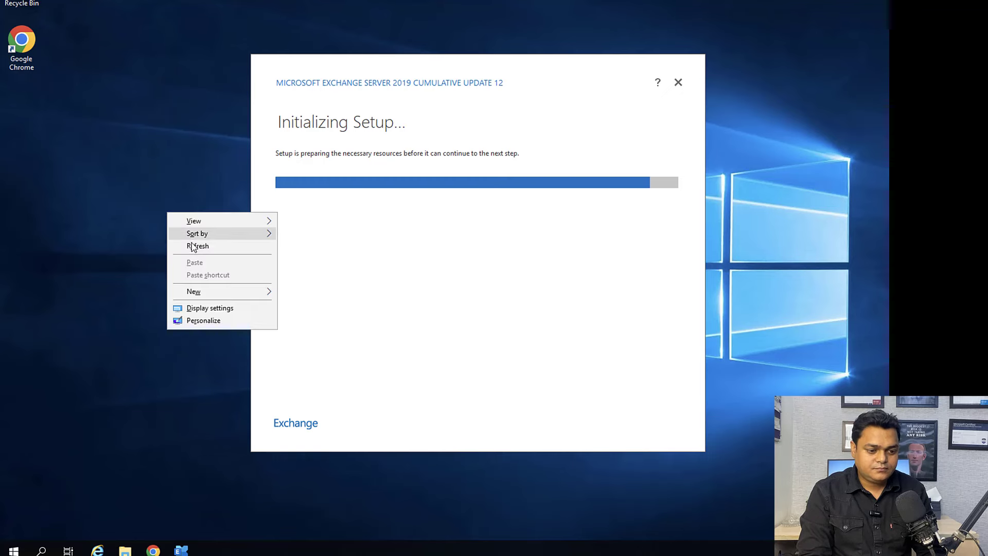
pyautogui.click(194, 245)
pyautogui.rightClick(193, 245)
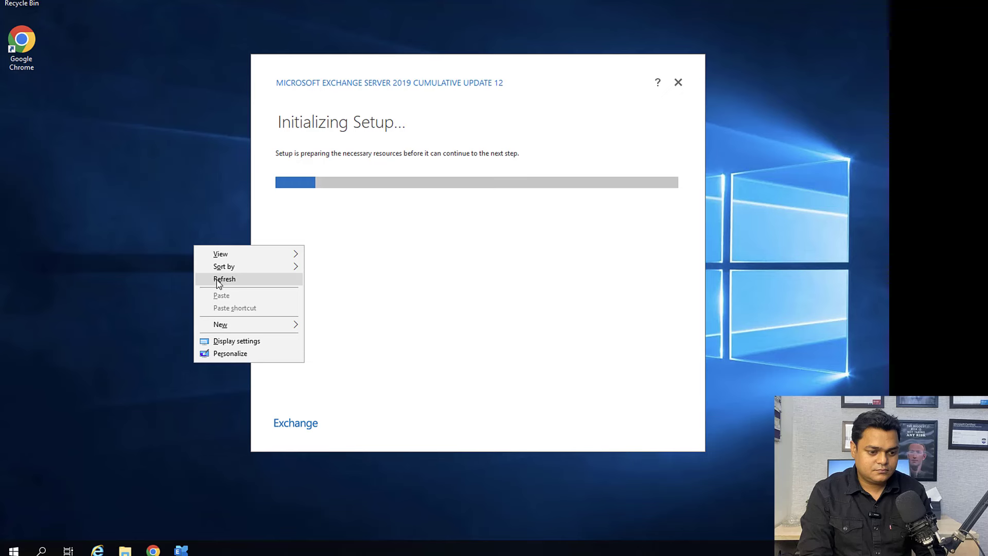
pyautogui.click(216, 280)
pyautogui.rightClick(155, 168)
pyautogui.click(177, 204)
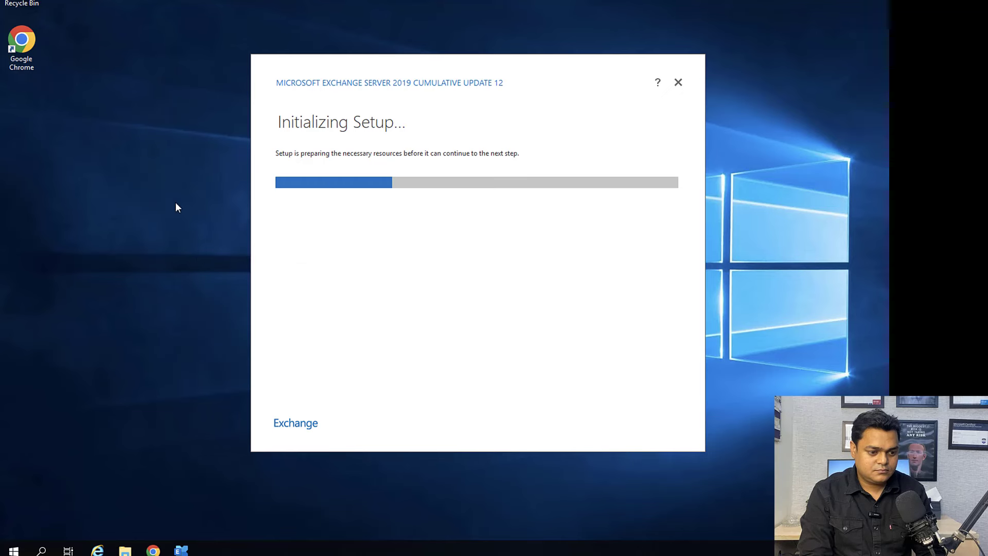
pyautogui.rightClick(175, 202)
pyautogui.click(187, 235)
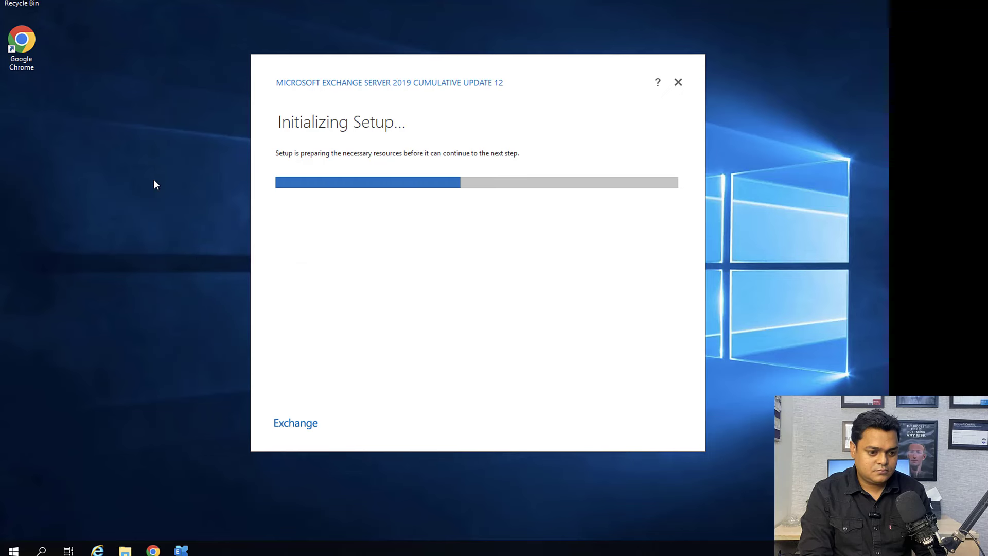
pyautogui.rightClick(143, 160)
pyautogui.click(169, 195)
pyautogui.rightClick(169, 196)
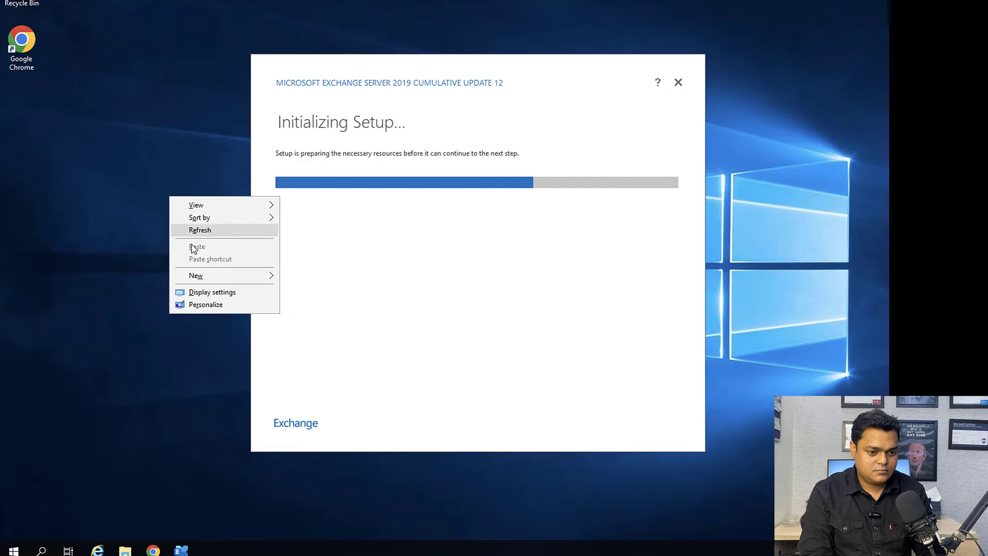
pyautogui.click(186, 230)
pyautogui.rightClick(155, 158)
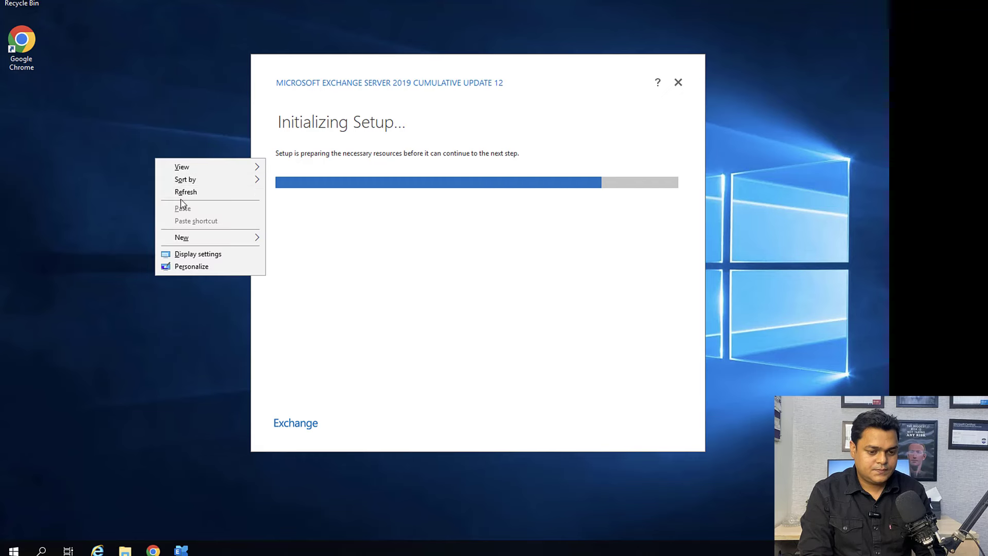
pyautogui.click(181, 195)
pyautogui.rightClick(161, 162)
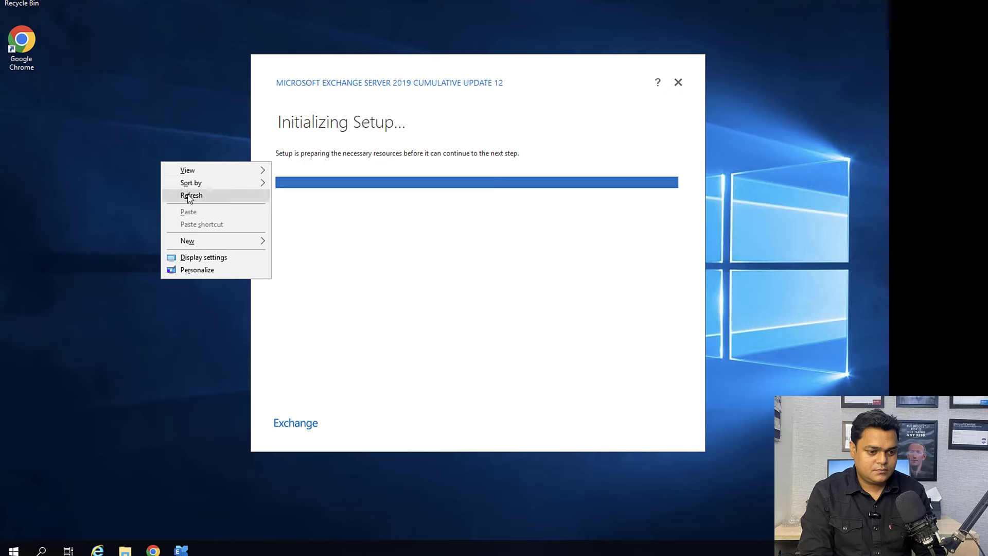
pyautogui.click(188, 195)
pyautogui.rightClick(187, 194)
pyautogui.click(210, 231)
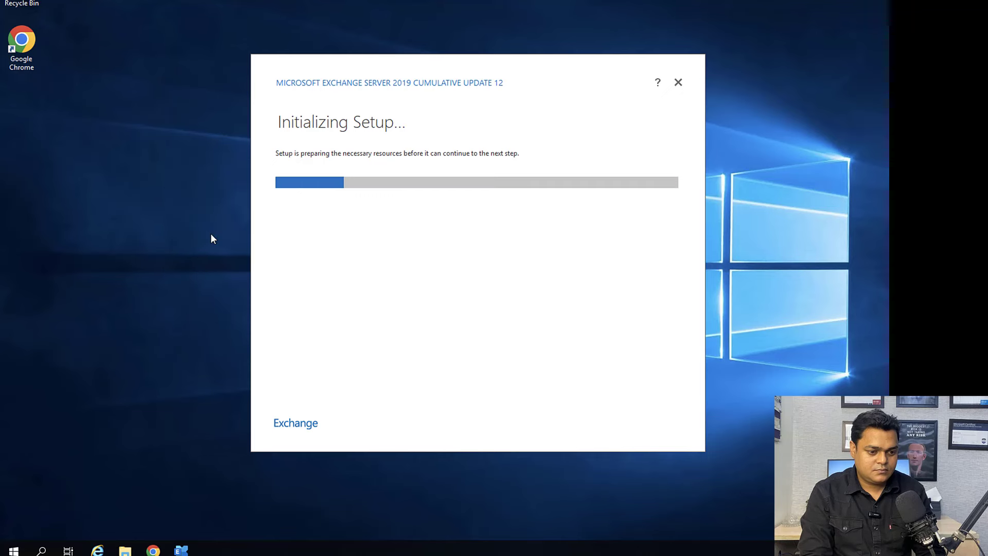
pyautogui.rightClick(133, 160)
pyautogui.click(156, 193)
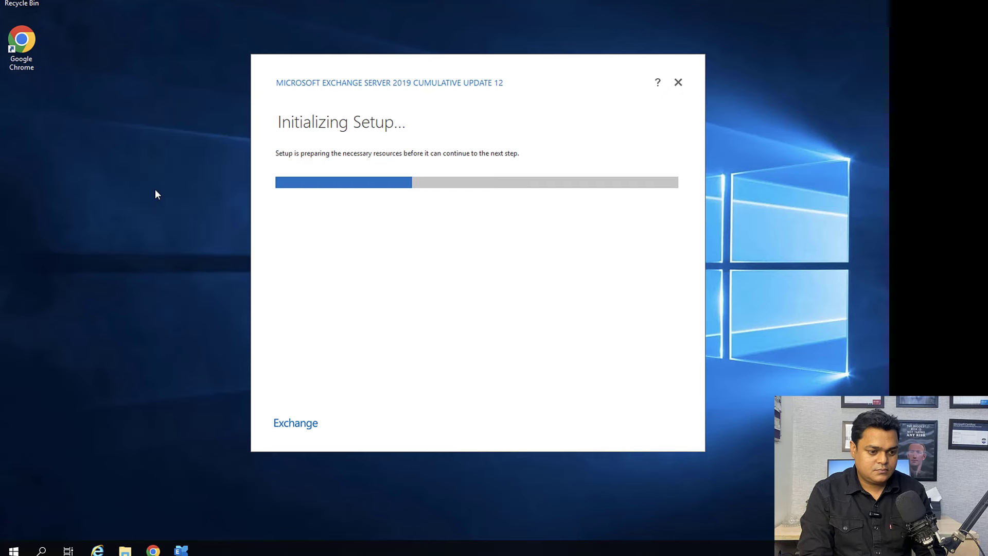
pyautogui.rightClick(155, 189)
pyautogui.click(176, 224)
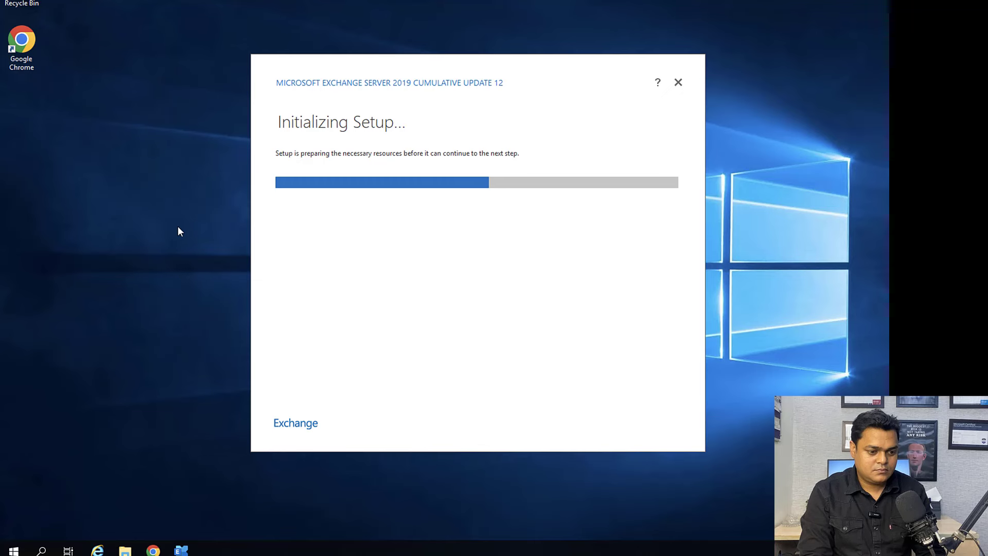
pyautogui.rightClick(178, 227)
pyautogui.click(203, 260)
pyautogui.rightClick(143, 160)
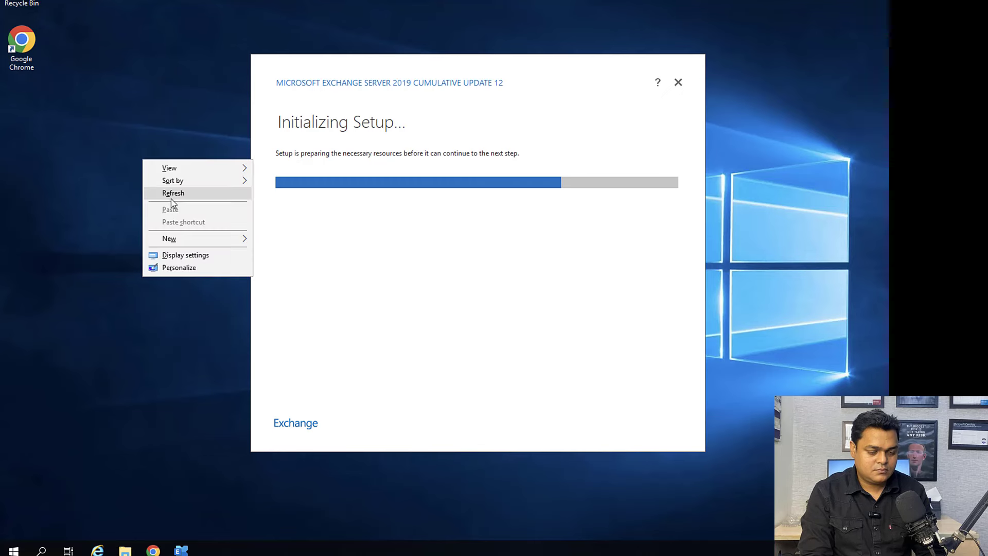
pyautogui.click(172, 198)
pyautogui.rightClick(171, 198)
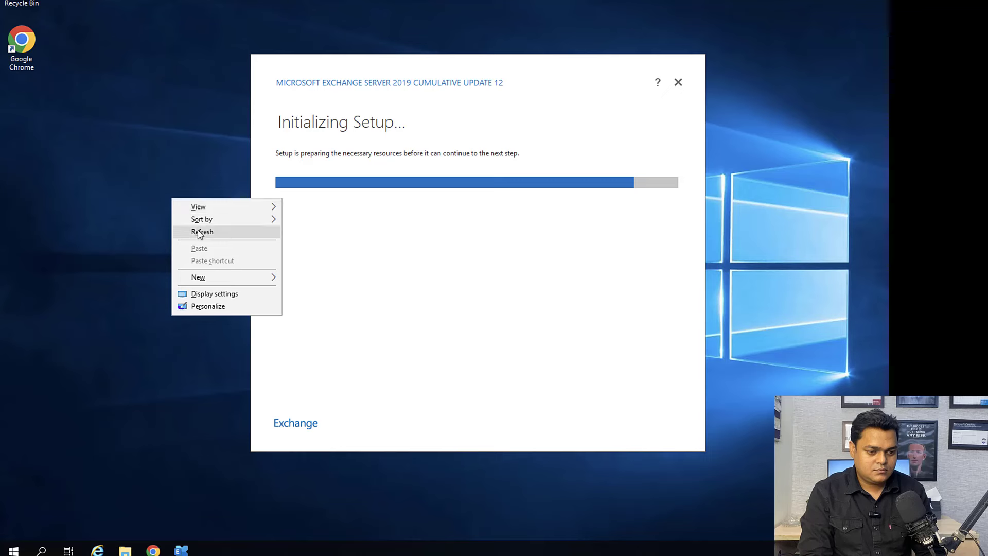
pyautogui.click(200, 231)
pyautogui.rightClick(156, 152)
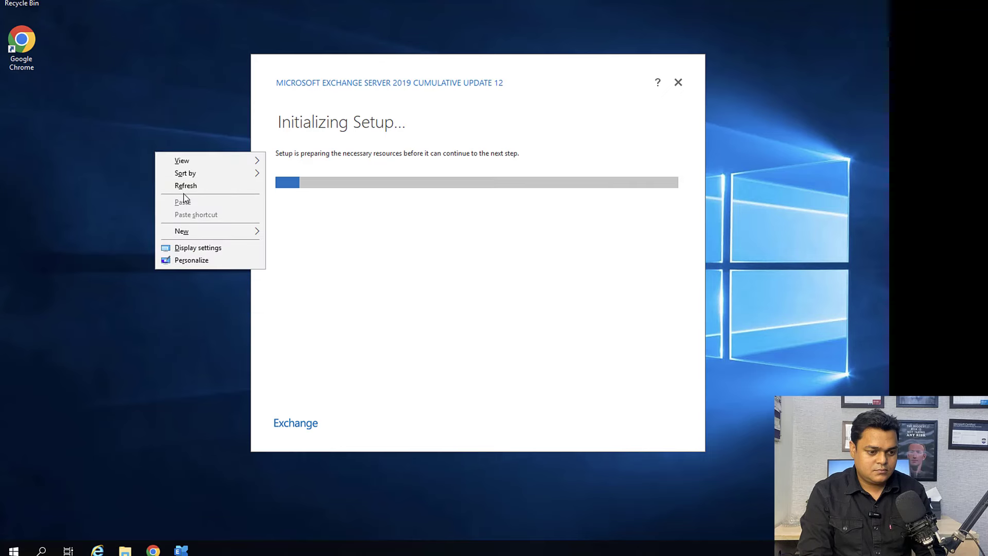
pyautogui.click(184, 186)
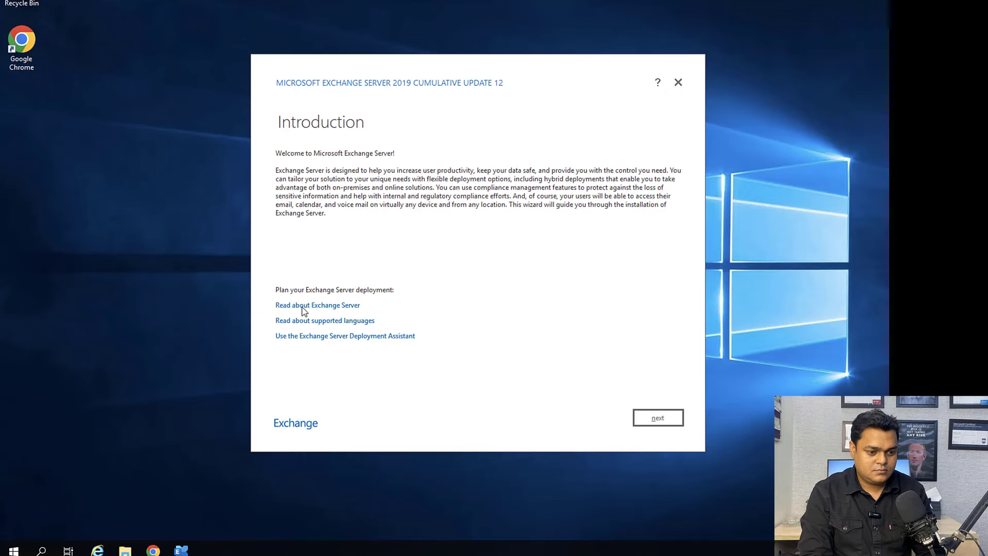
# Step: Accept the license, keep recommended settings, and select the Mailbox role with automatic Windows Server feature installation
pyautogui.click(651, 425)
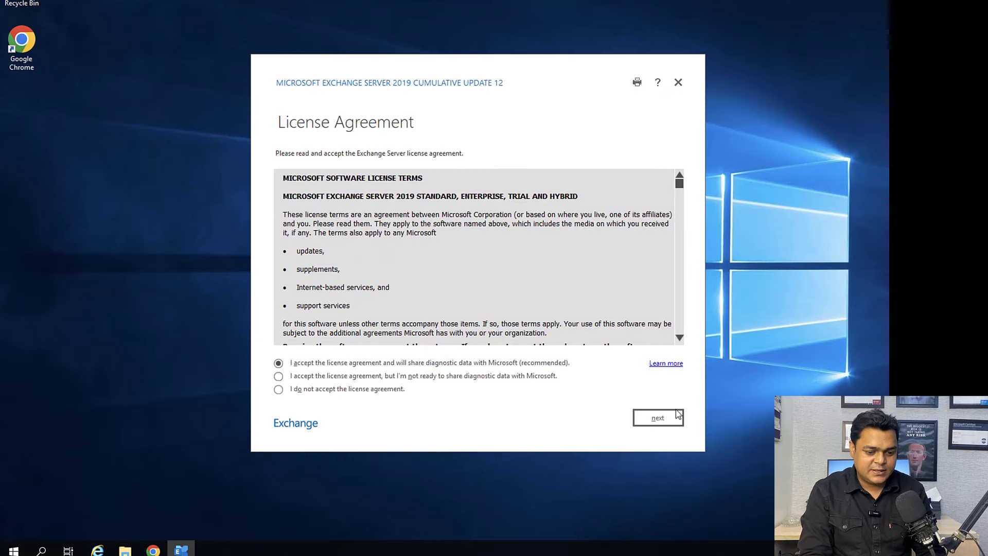
pyautogui.click(667, 424)
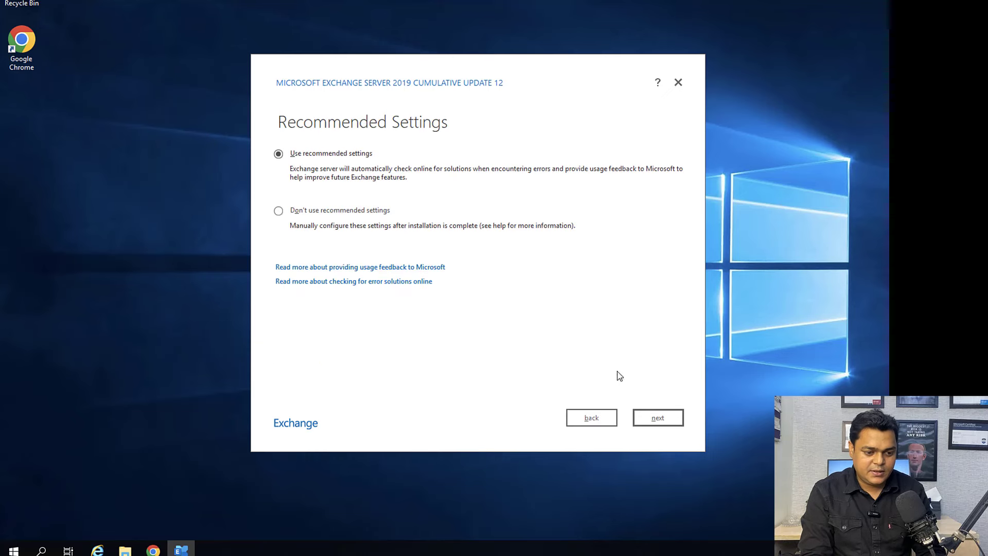
pyautogui.click(661, 421)
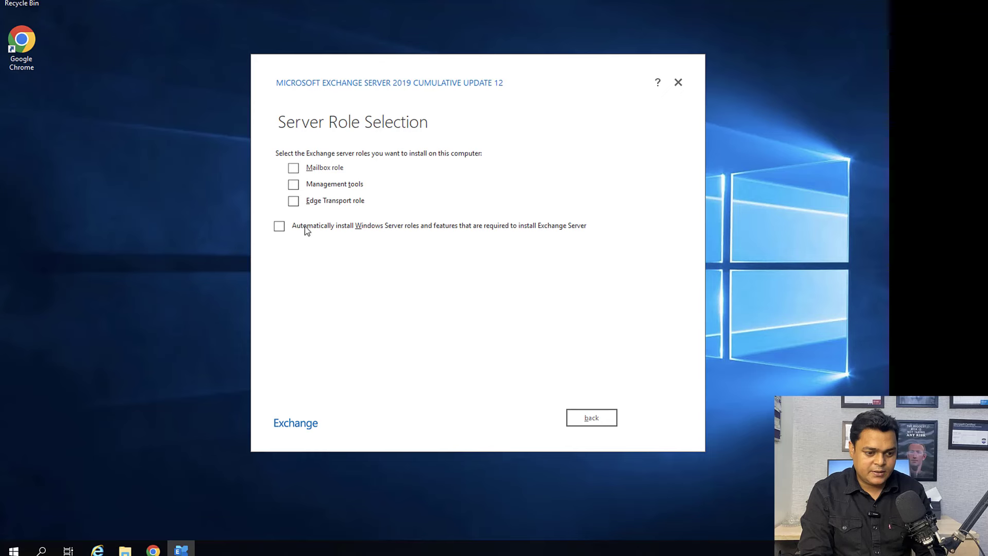
pyautogui.click(308, 226)
pyautogui.click(313, 167)
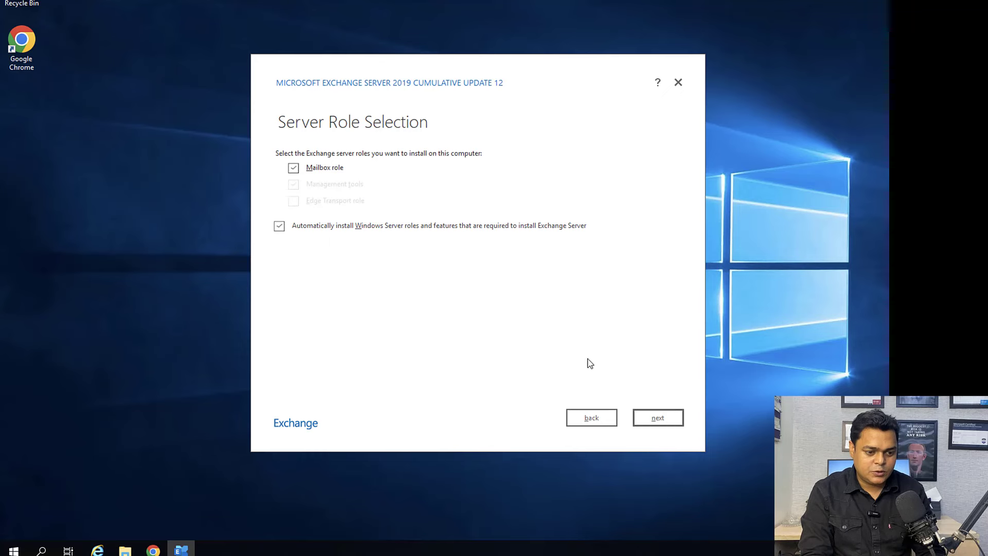
pyautogui.click(663, 425)
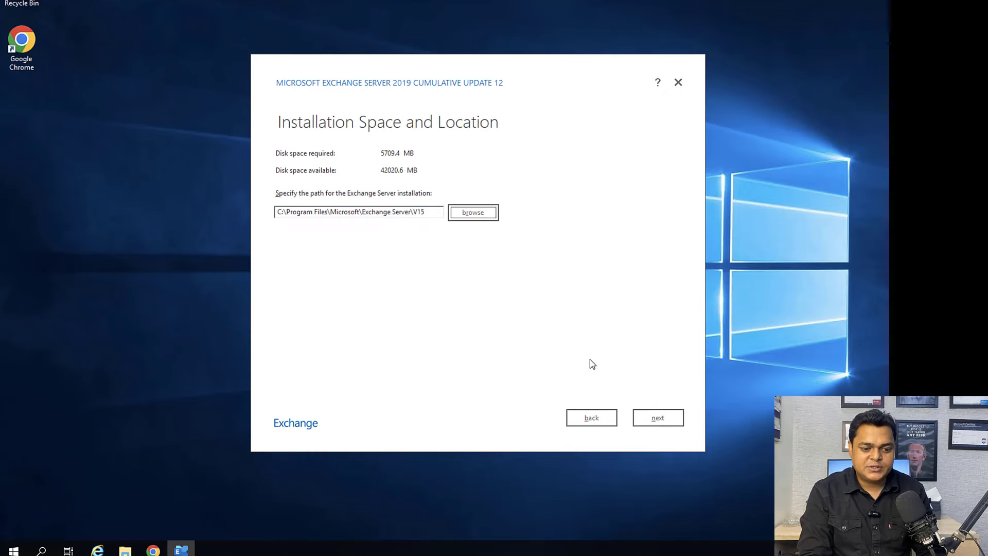
# Step: Keep the default install path, 'First Organization' name and malware scanning, then run readiness checks
pyautogui.click(651, 427)
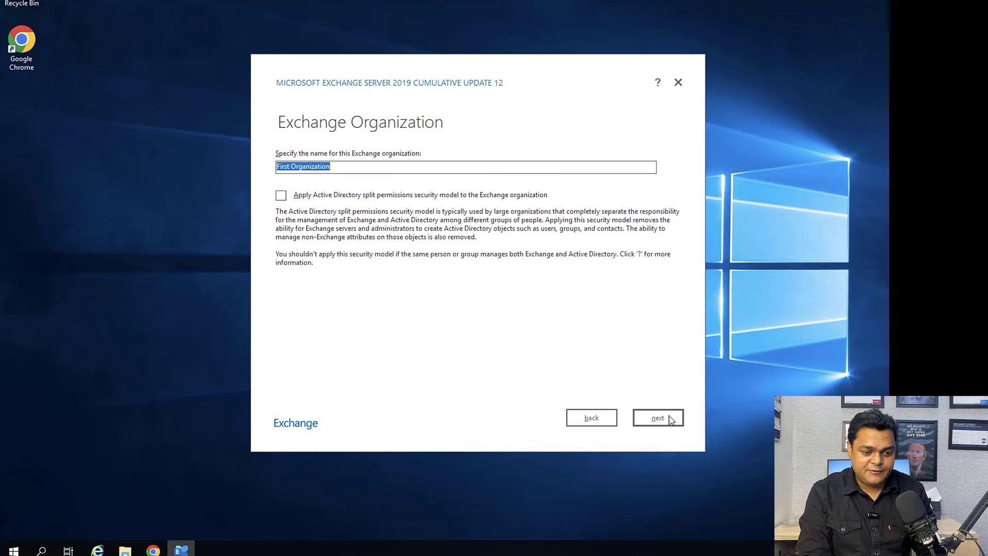
pyautogui.click(671, 420)
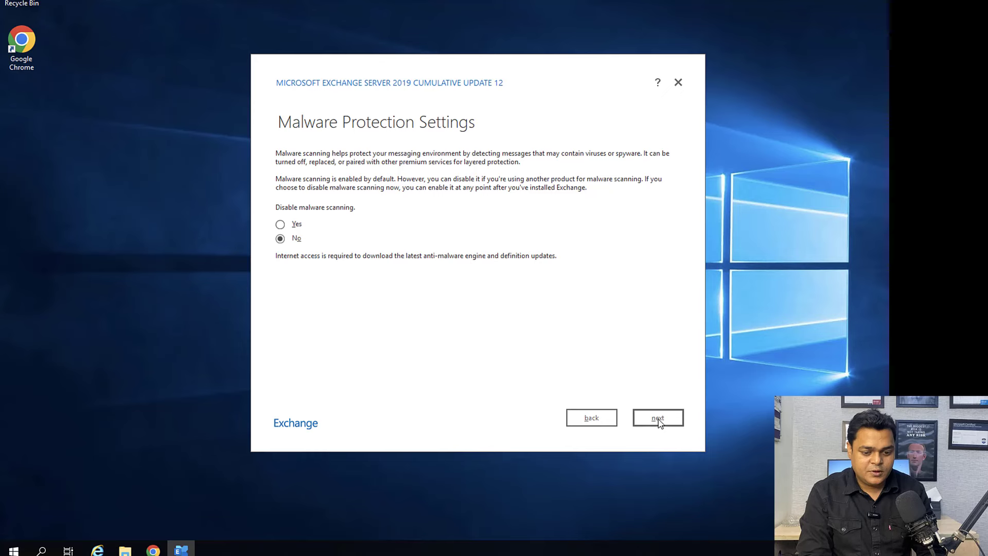
pyautogui.click(658, 417)
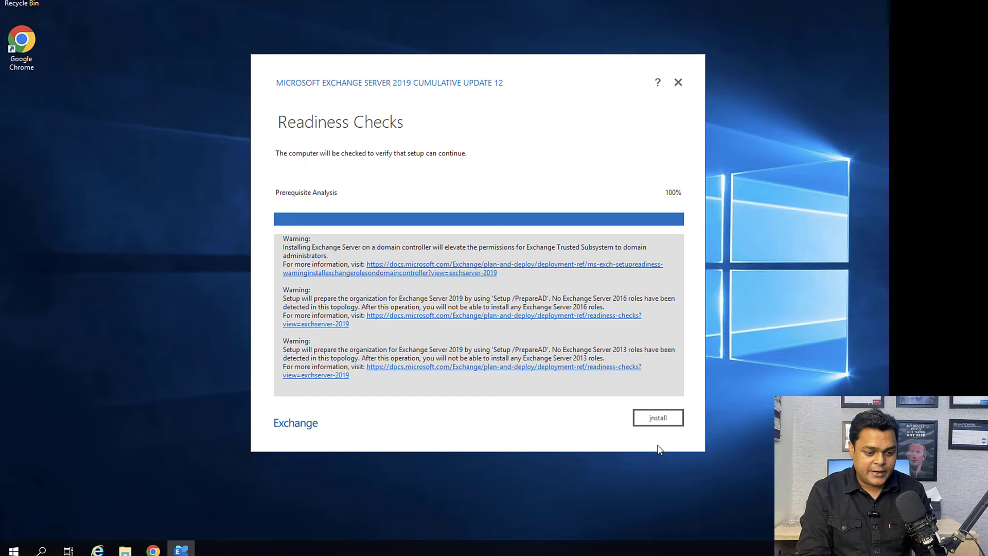
# Step: Start the Exchange installation from the Readiness Checks page
pyautogui.click(652, 418)
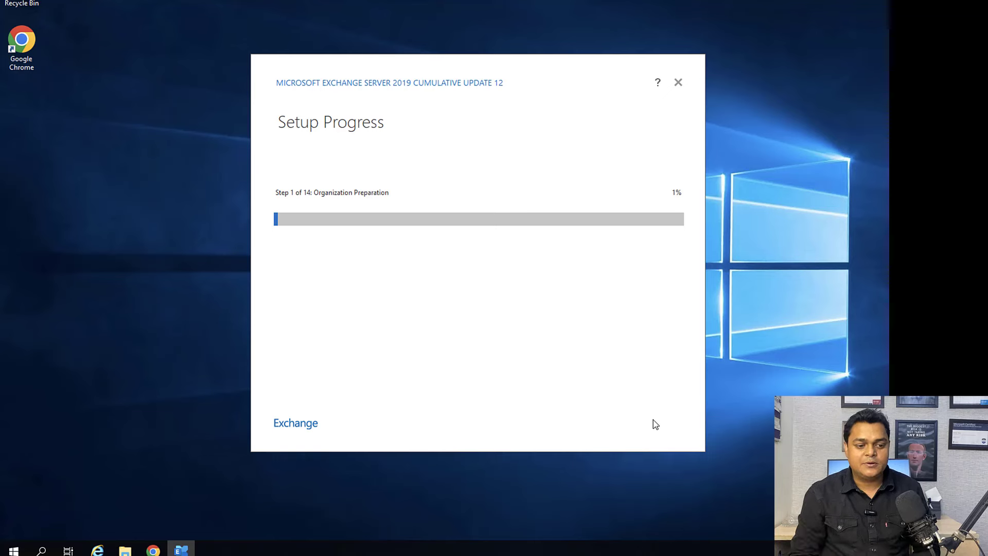